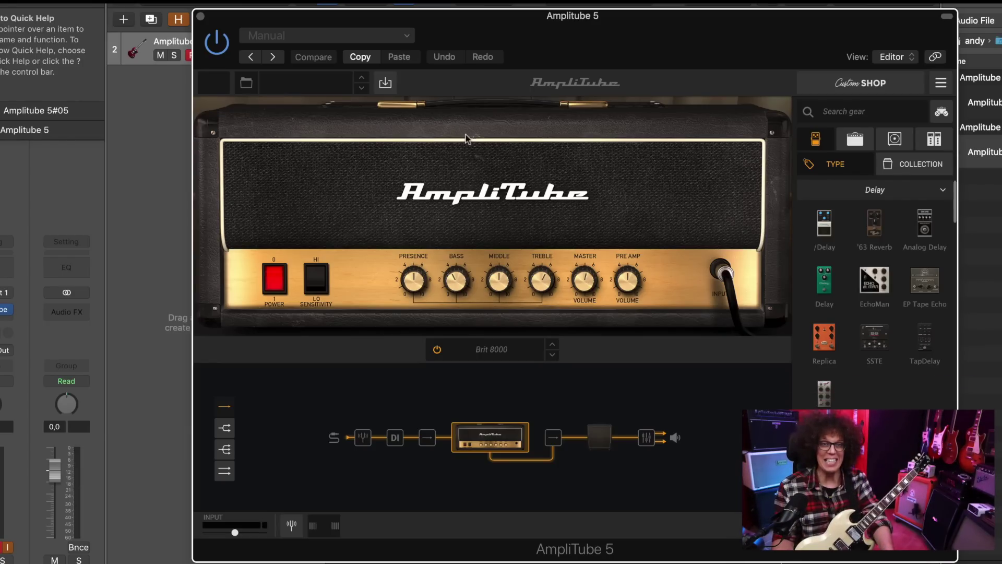
Step: Look through the stomp pedals by type, from Delay through Distortion, EQ, Fuzz and Modulation to Pitch
{"action": "left_click_drag", "start_coordinate": [716, 38], "coordinate": [689, 22]}
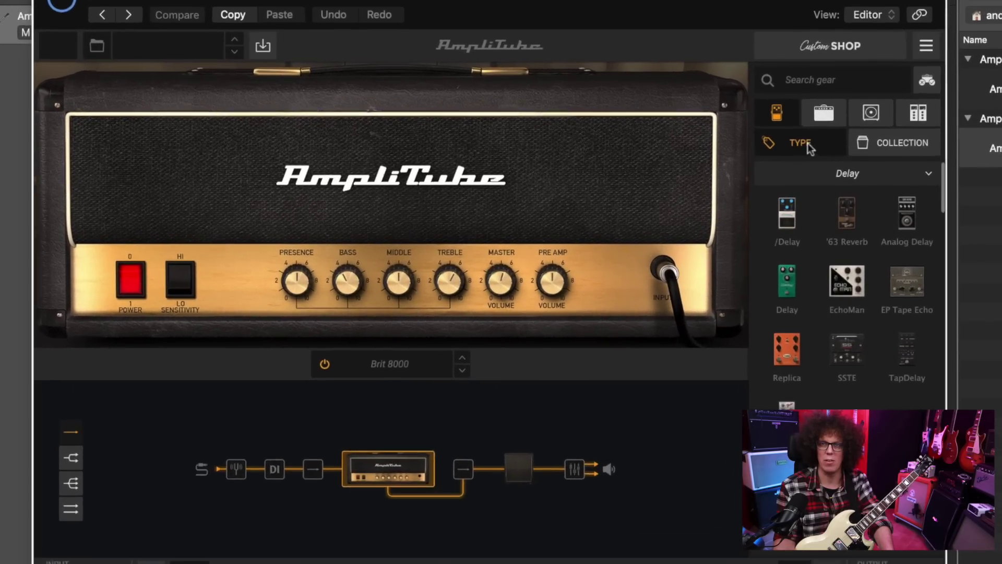
{"action": "scroll", "coordinate": [840, 328], "scroll_direction": "down", "scroll_amount": 10}
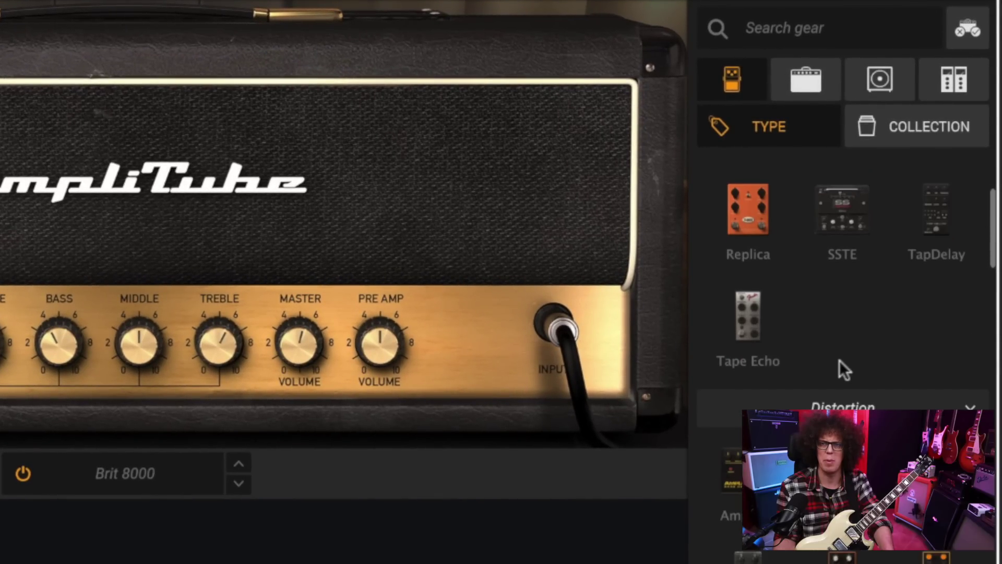
{"action": "scroll", "coordinate": [842, 379], "scroll_direction": "down", "scroll_amount": 10}
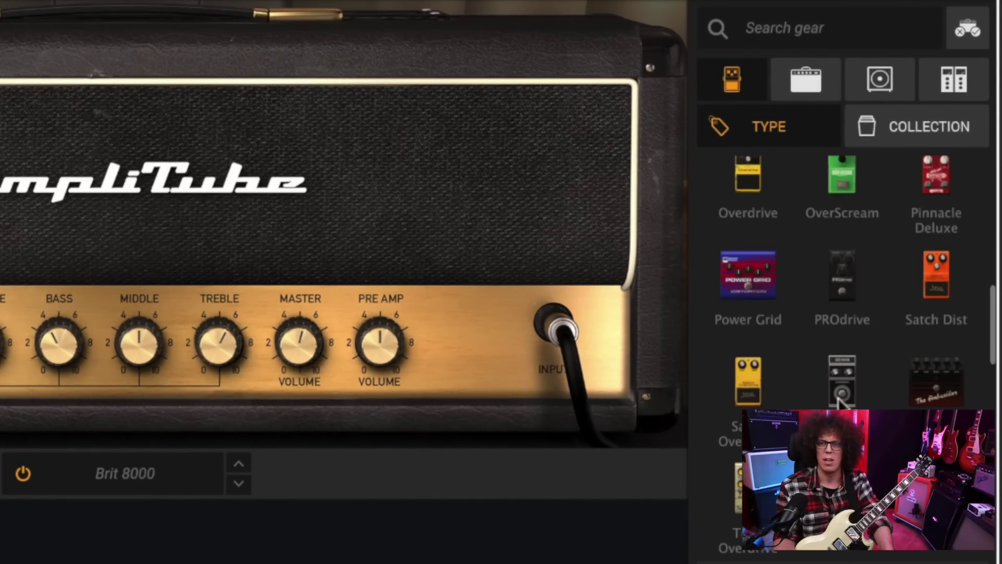
{"action": "scroll", "coordinate": [842, 282], "scroll_direction": "down", "scroll_amount": 3}
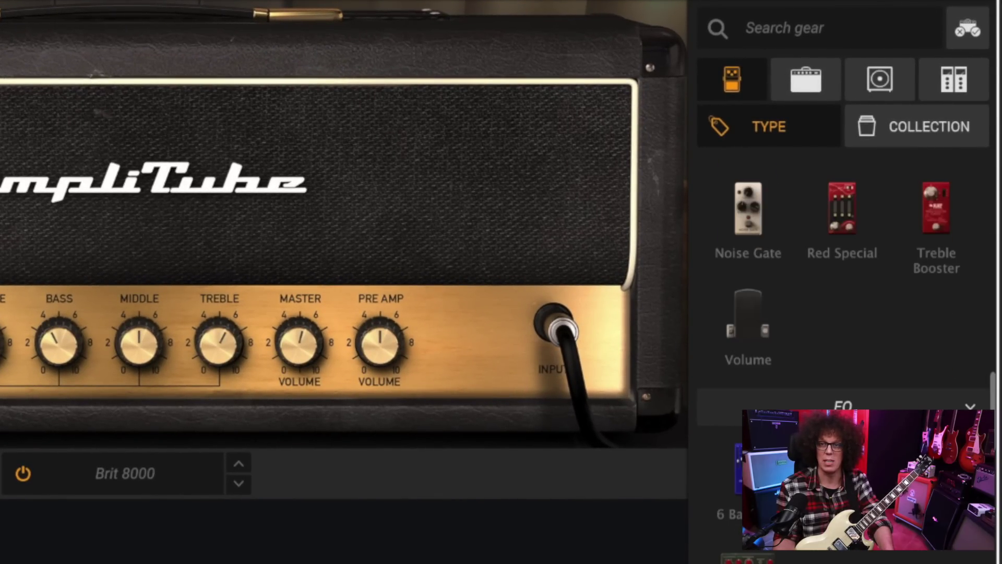
{"action": "scroll", "coordinate": [842, 313], "scroll_direction": "down", "scroll_amount": 15}
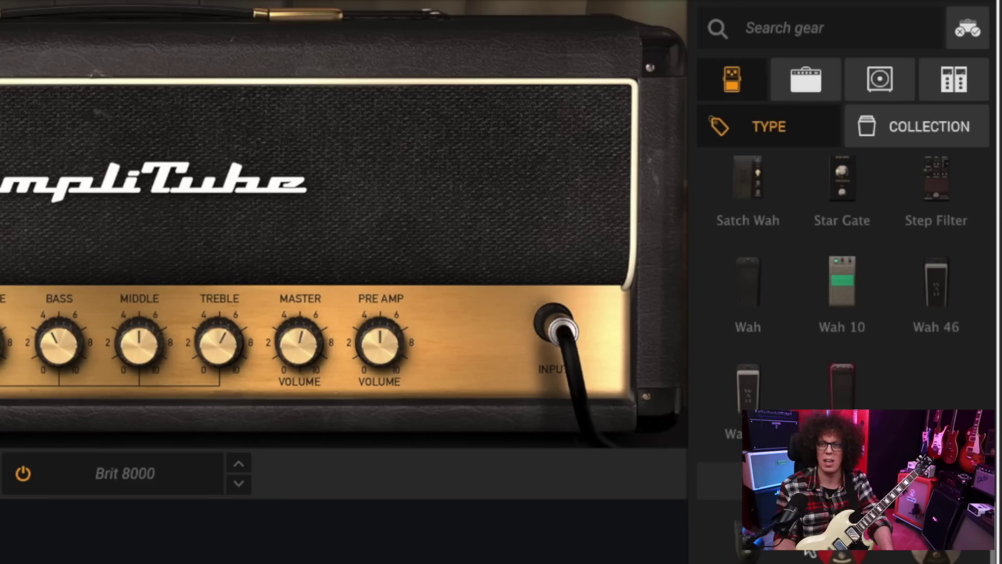
{"action": "scroll", "coordinate": [842, 314], "scroll_direction": "down", "scroll_amount": 8}
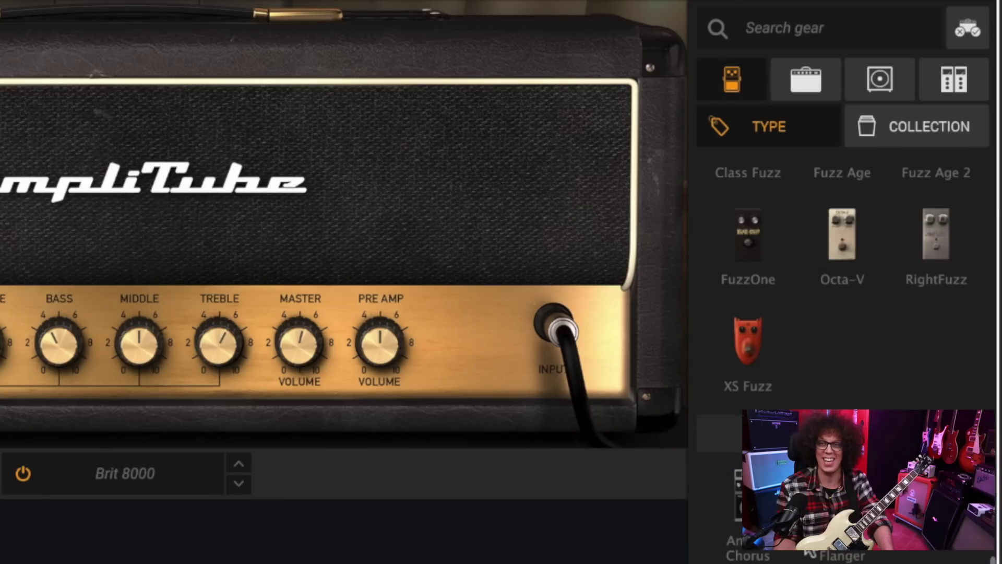
{"action": "scroll", "coordinate": [810, 552], "scroll_direction": "down", "scroll_amount": 10}
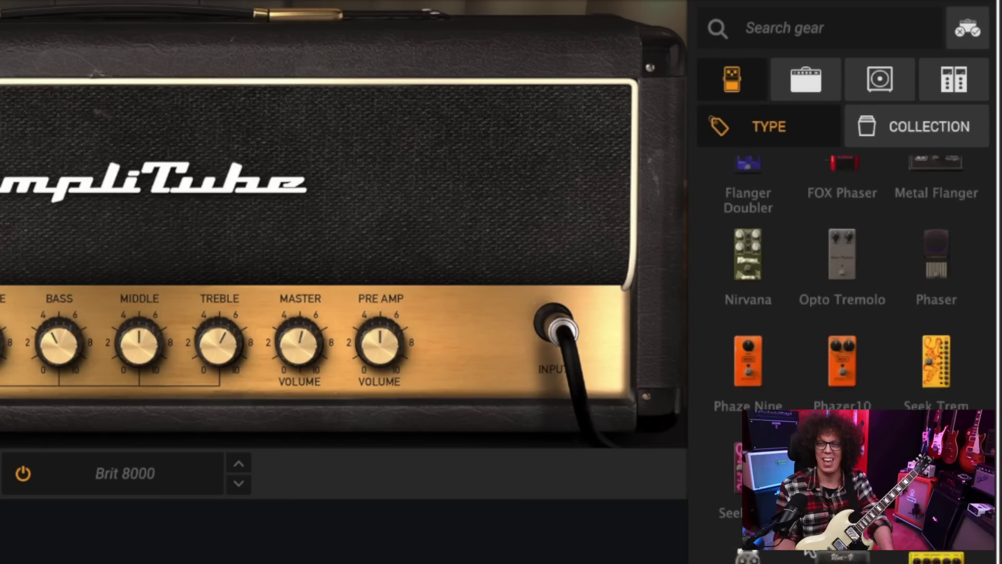
{"action": "scroll", "coordinate": [810, 553], "scroll_direction": "down", "scroll_amount": 10}
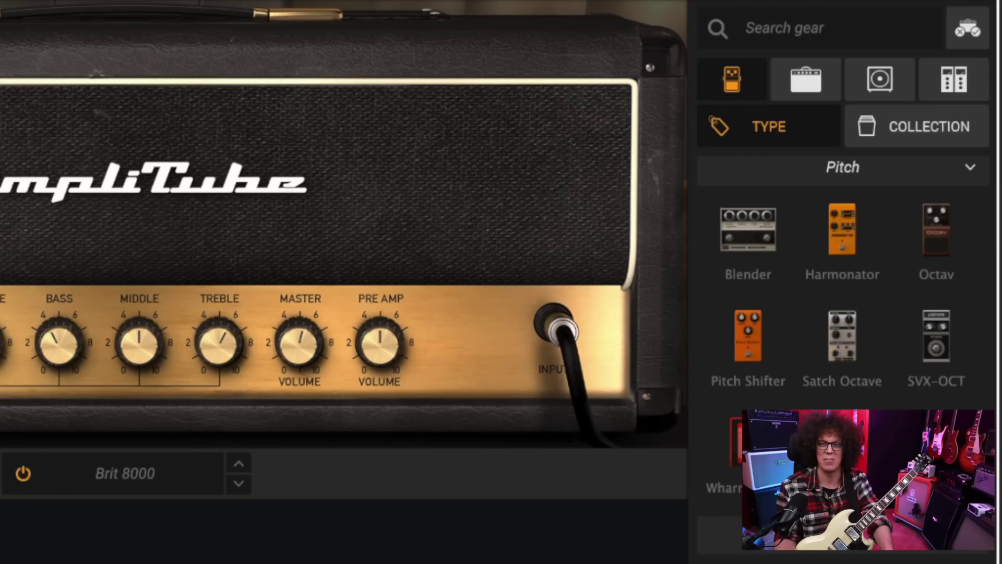
{"action": "scroll", "coordinate": [843, 261], "scroll_direction": "up", "scroll_amount": 15}
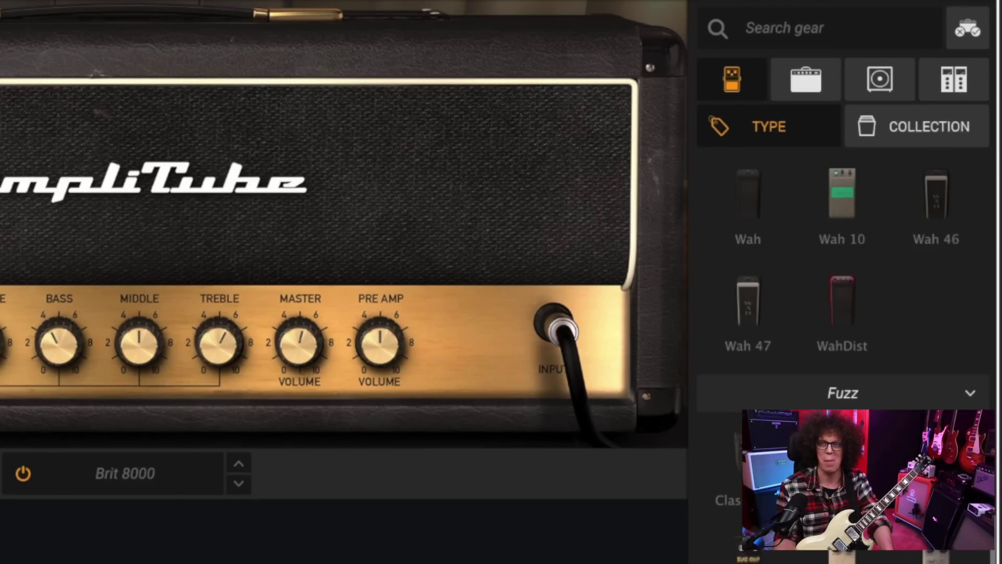
{"action": "scroll", "coordinate": [992, 557], "scroll_direction": "up", "scroll_amount": 10}
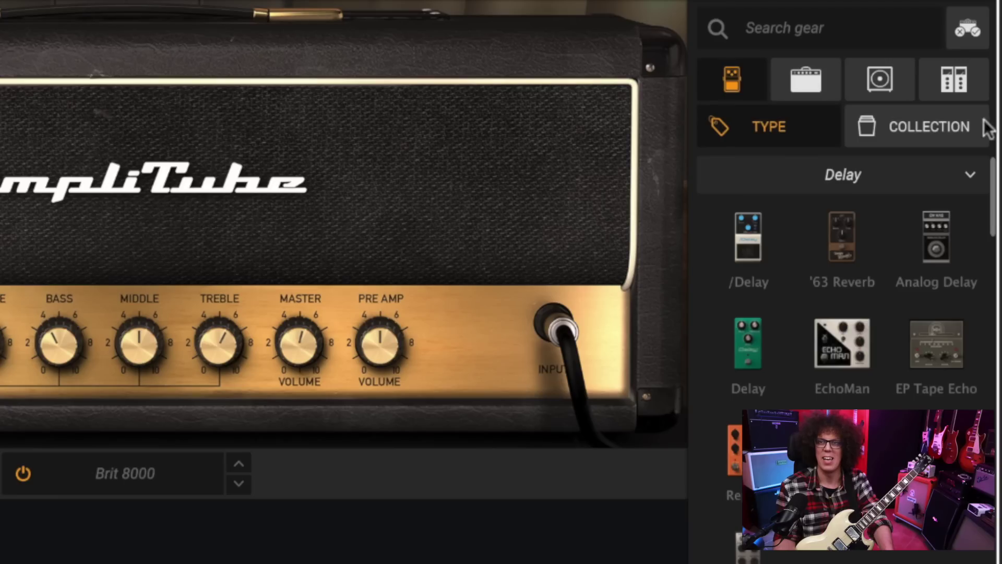
Step: List the stomp pedals by collection, view the pedals in the AmpliTube collection, and return to the collection list
{"action": "left_click", "coordinate": [965, 130]}
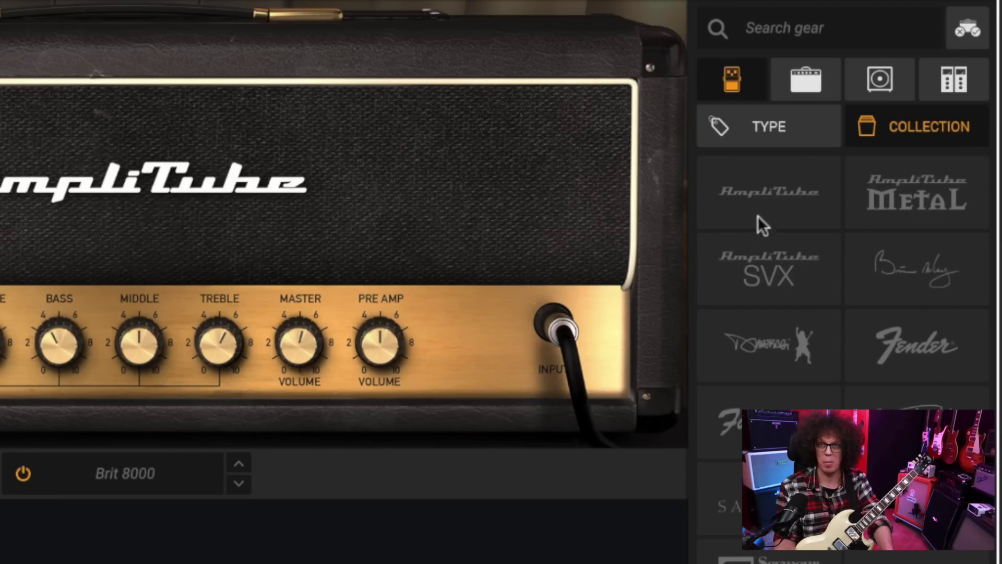
{"action": "left_click", "coordinate": [794, 208]}
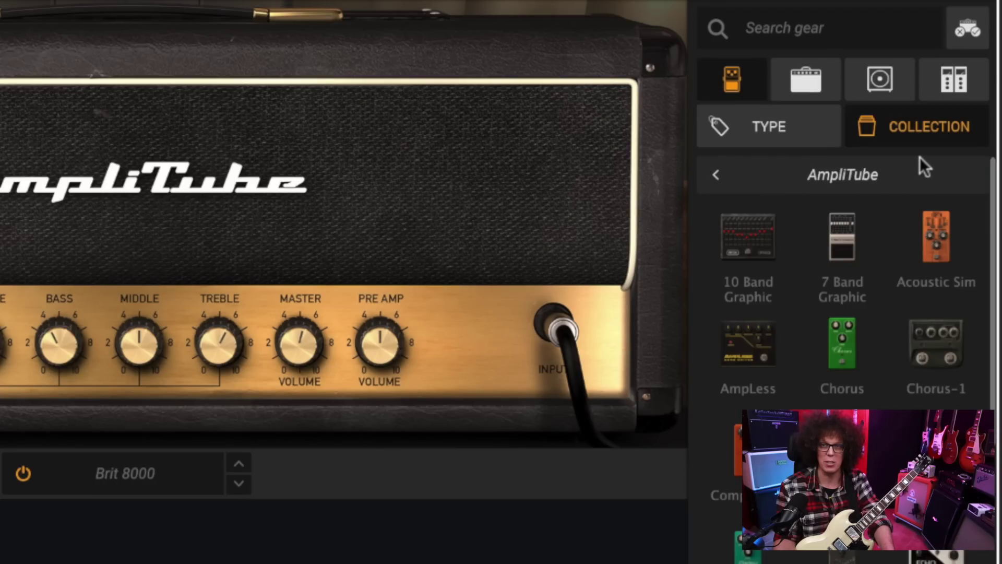
{"action": "left_click", "coordinate": [810, 130]}
{"action": "left_click", "coordinate": [893, 137]}
{"action": "left_click", "coordinate": [710, 176]}
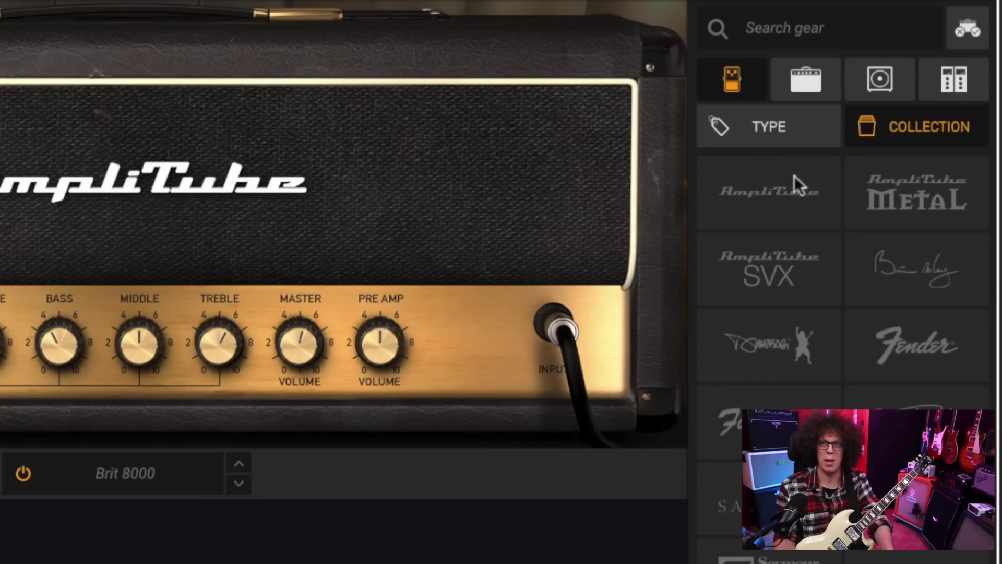
Step: View the BigPig in the AmpliTube Metal collection and the pedals in the Fender collection, and return to the collection list
{"action": "left_click", "coordinate": [907, 198]}
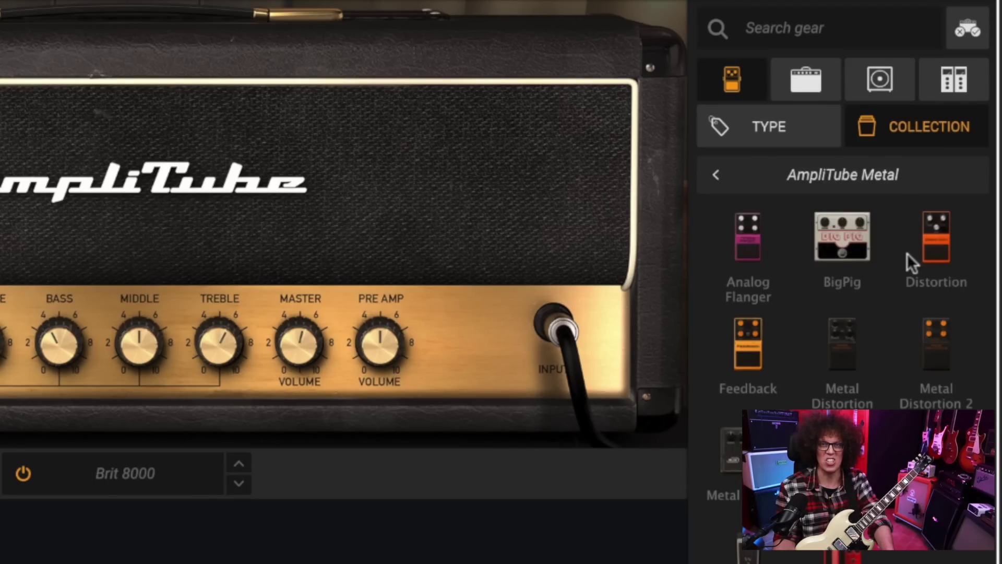
{"action": "left_click", "coordinate": [846, 230]}
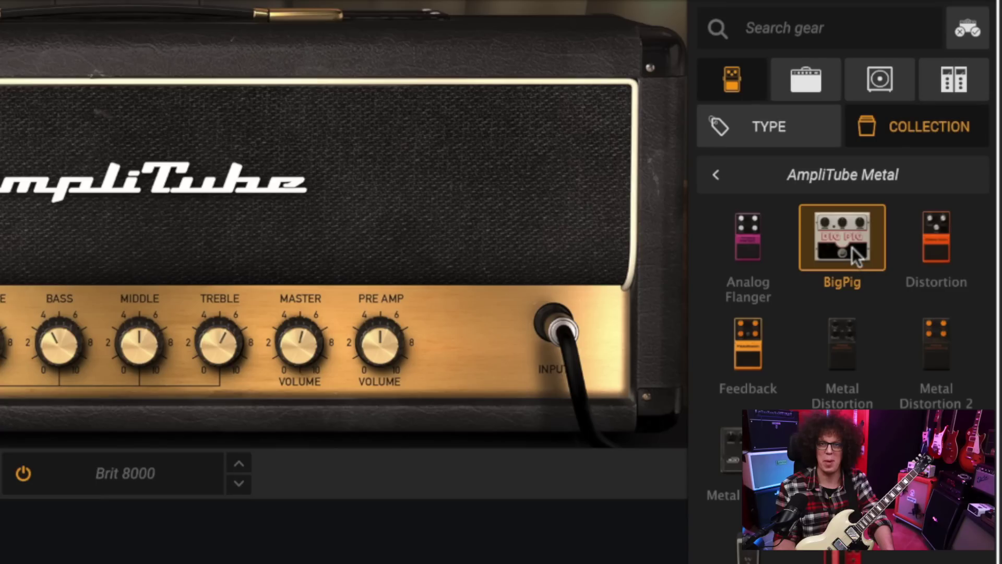
{"action": "left_click", "coordinate": [711, 175]}
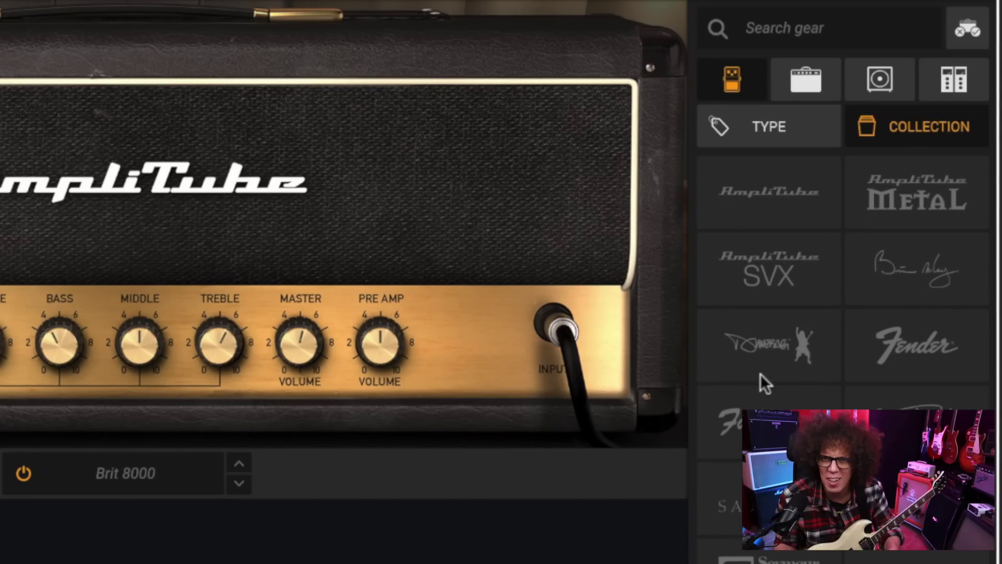
{"action": "left_click", "coordinate": [893, 366]}
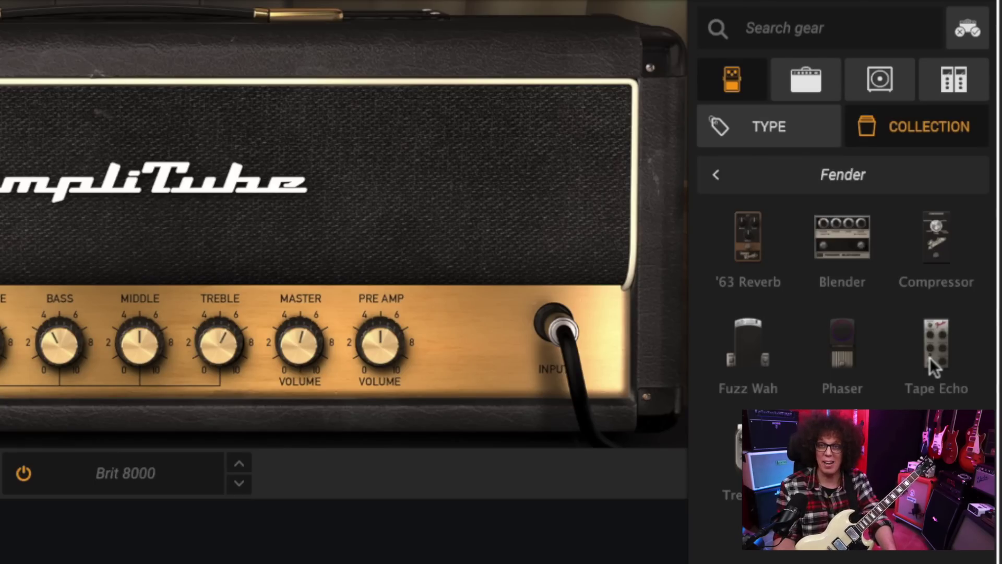
{"action": "left_click", "coordinate": [725, 178]}
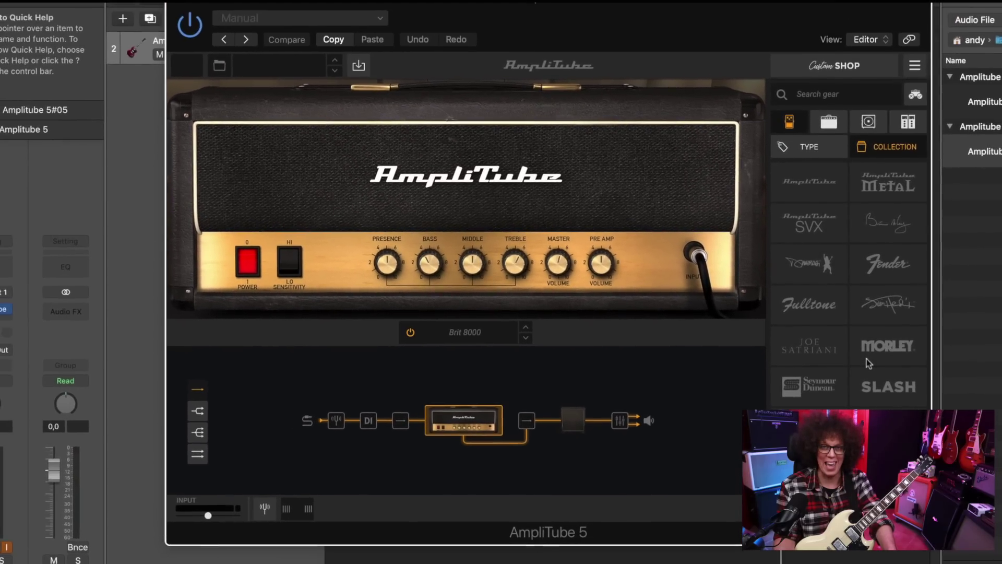
Step: Look through the amp, cabinet and rack gear categories, including the AmpliTube rack collection, and return to the stomp pedals
{"action": "left_click", "coordinate": [835, 127]}
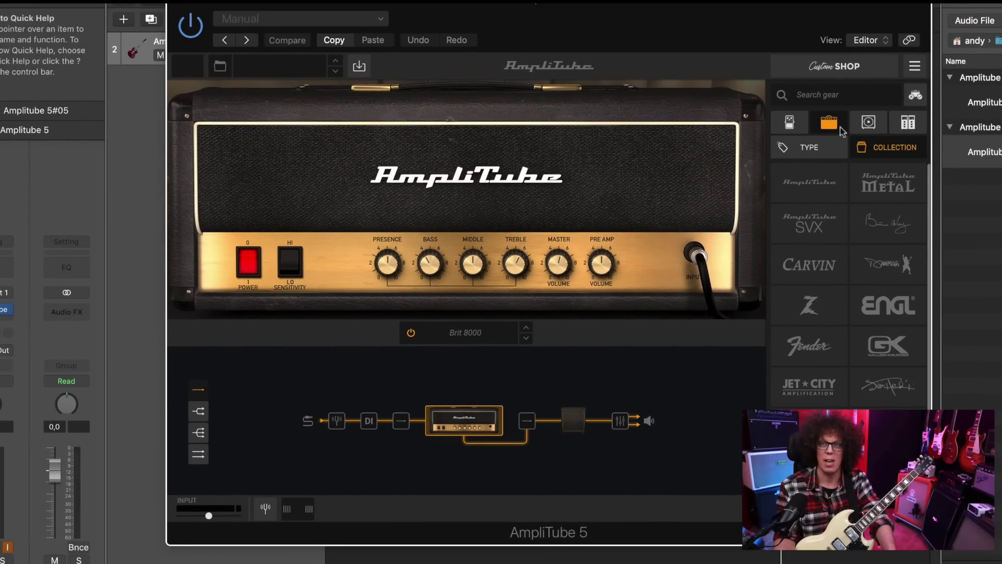
{"action": "left_click", "coordinate": [868, 123]}
{"action": "left_click", "coordinate": [908, 124]}
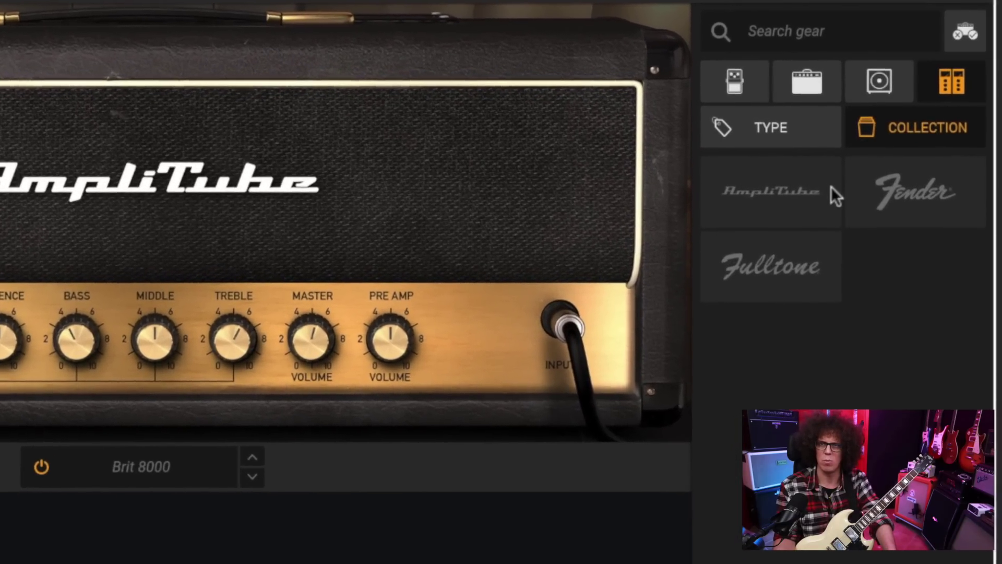
{"action": "left_click", "coordinate": [841, 183]}
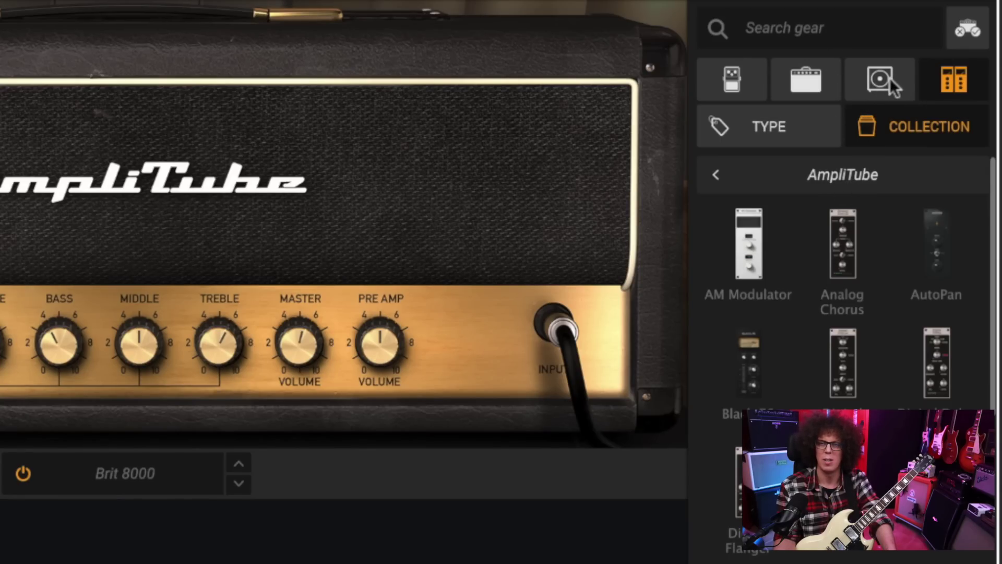
{"action": "left_click", "coordinate": [869, 84]}
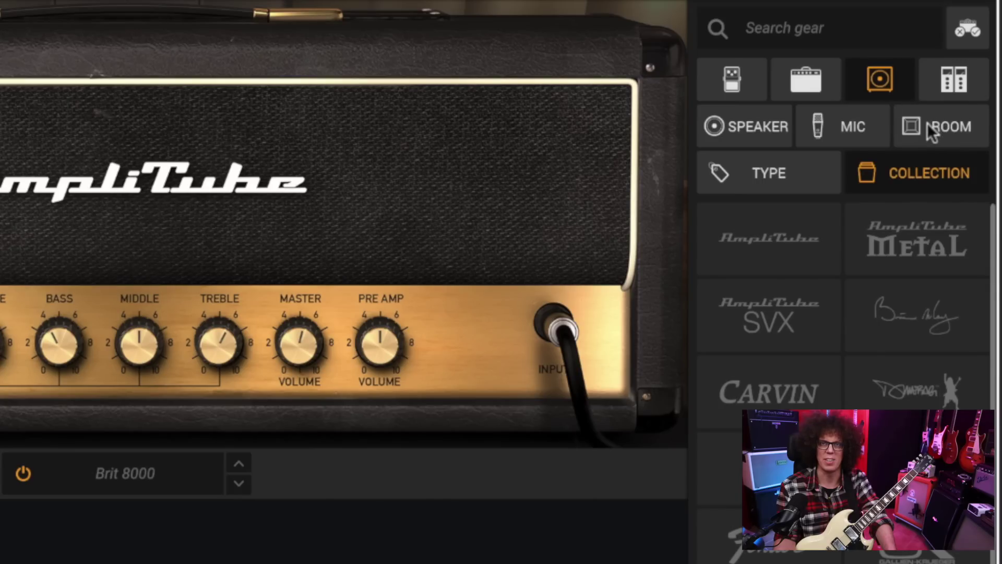
{"action": "left_click", "coordinate": [953, 83]}
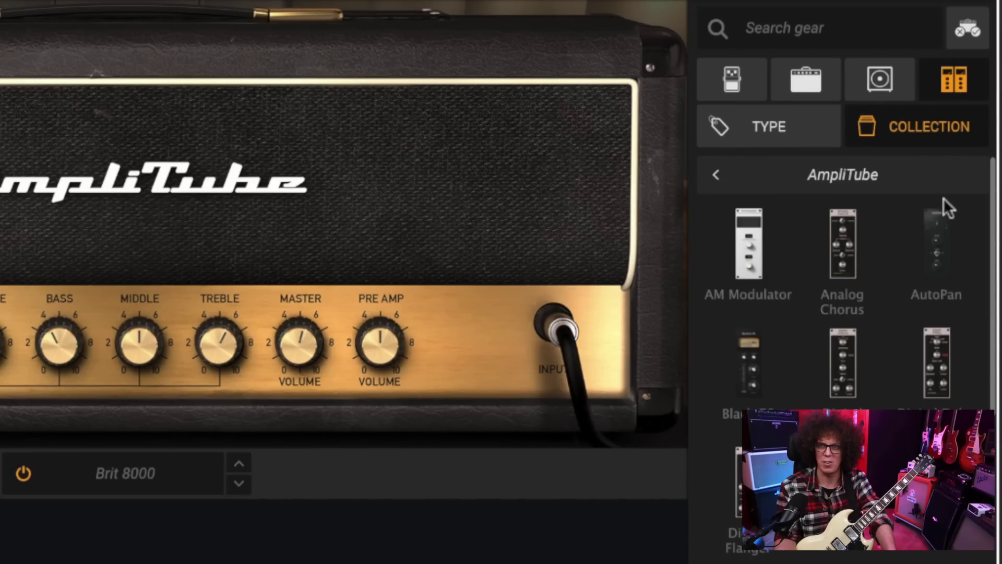
{"action": "left_click", "coordinate": [728, 80]}
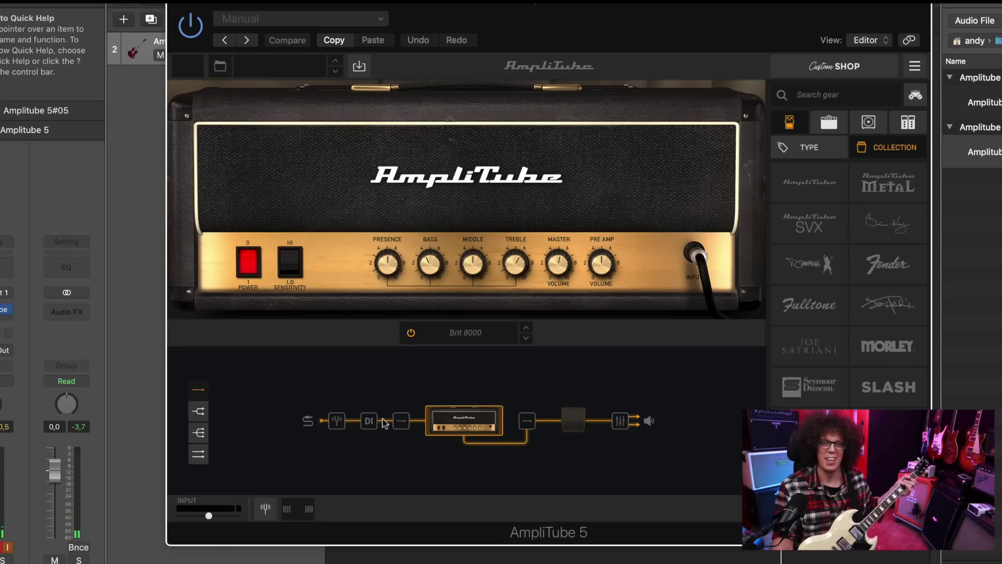
Step: Open the tuner in the signal chain, power it on to check the guitar's tuning, and power it off again
{"action": "left_click", "coordinate": [337, 420]}
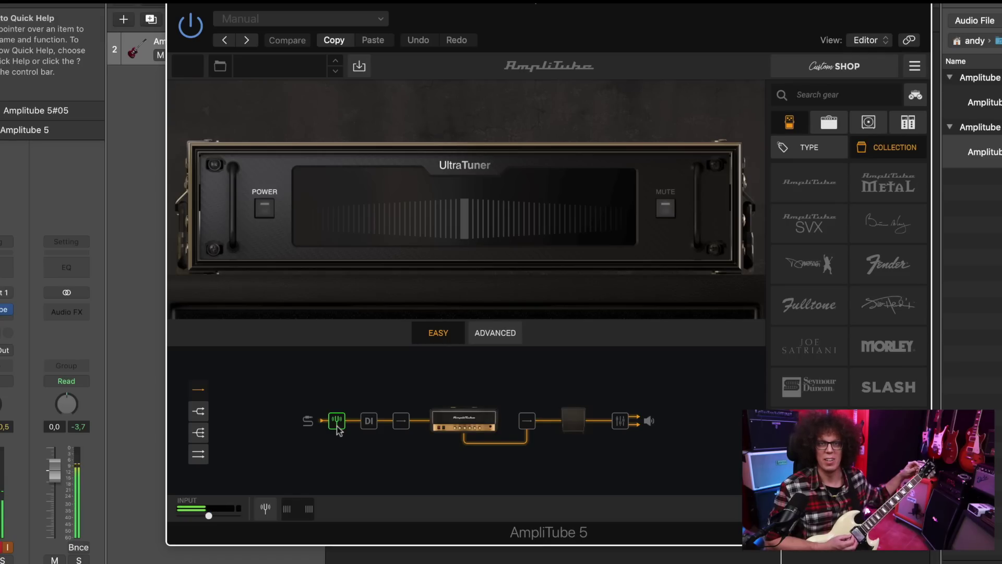
{"action": "left_click", "coordinate": [269, 207]}
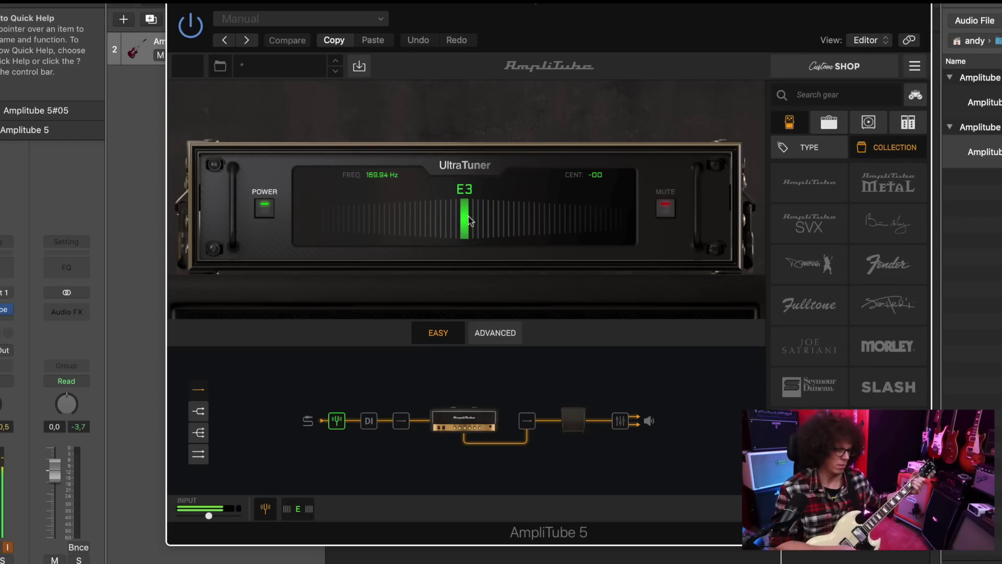
{"action": "left_click", "coordinate": [265, 209]}
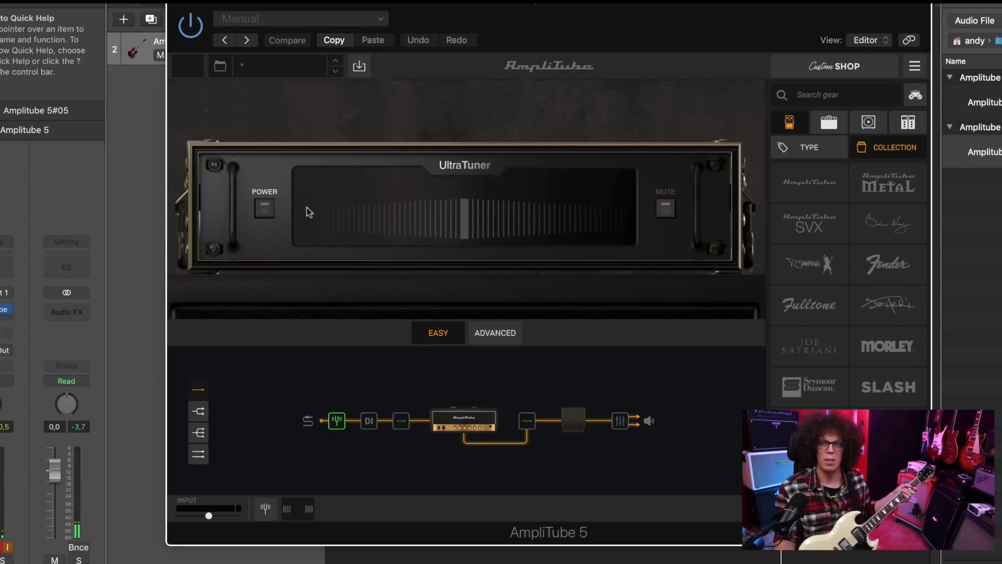
{"action": "left_click", "coordinate": [269, 210]}
{"action": "left_click", "coordinate": [267, 211]}
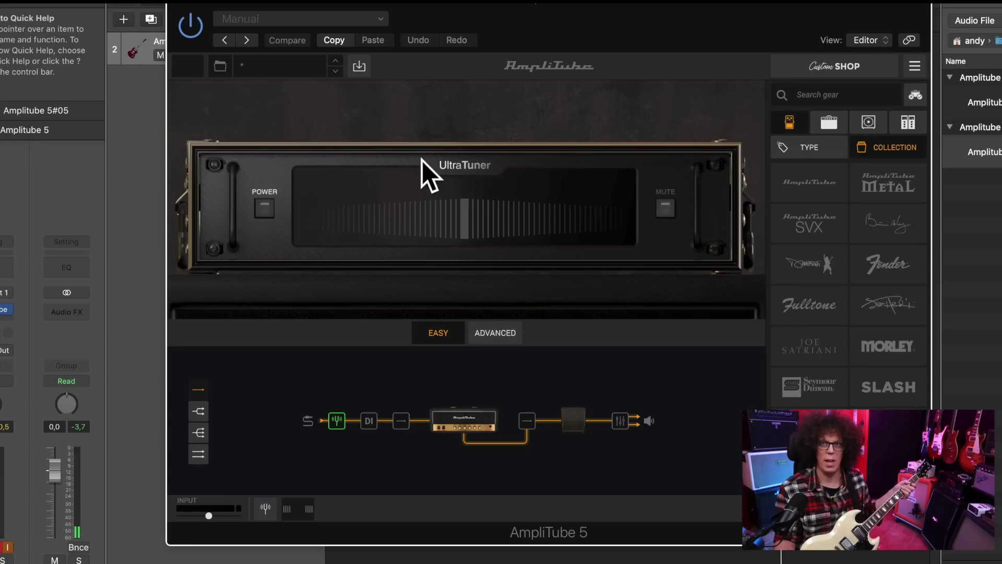
Step: Alternate the gear view between the amp and the tuner in the signal chain, finishing on the Brit 8000 amp
{"action": "left_click", "coordinate": [449, 422]}
{"action": "left_click", "coordinate": [337, 422]}
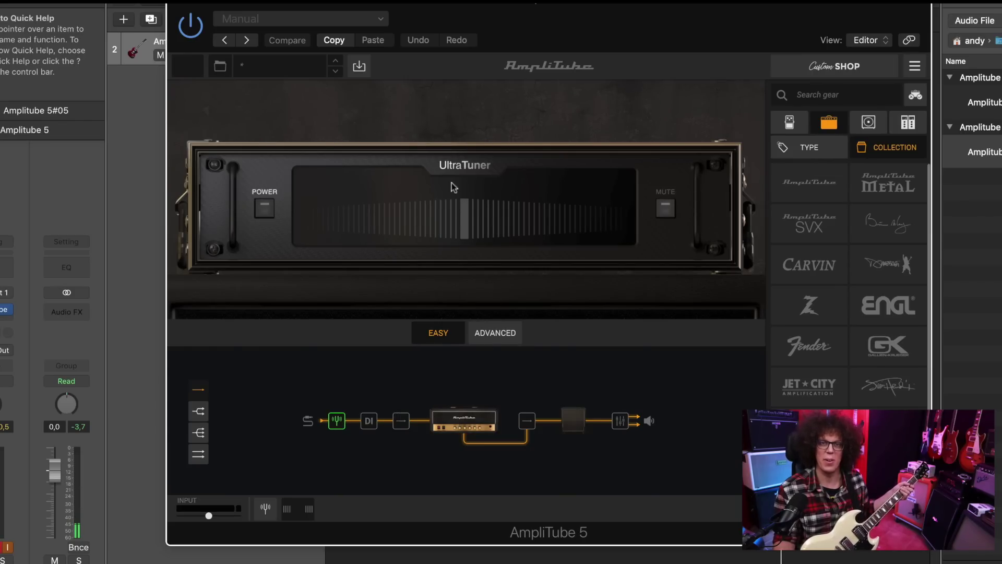
{"action": "left_click", "coordinate": [469, 420]}
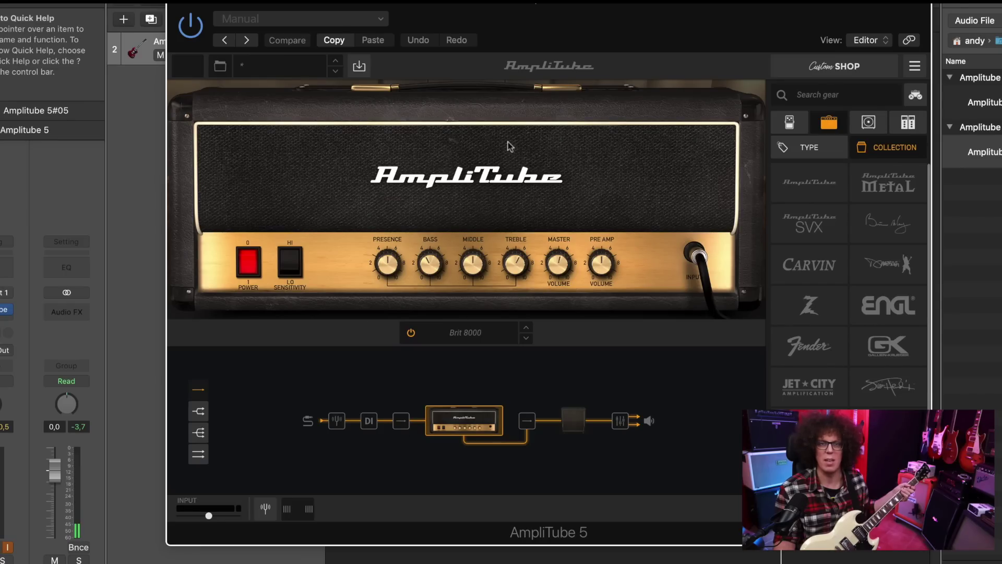
Step: Try splitting the signal chain into several amp paths and enabling the DI path, restoring the single chain without DI
{"action": "left_click", "coordinate": [407, 423]}
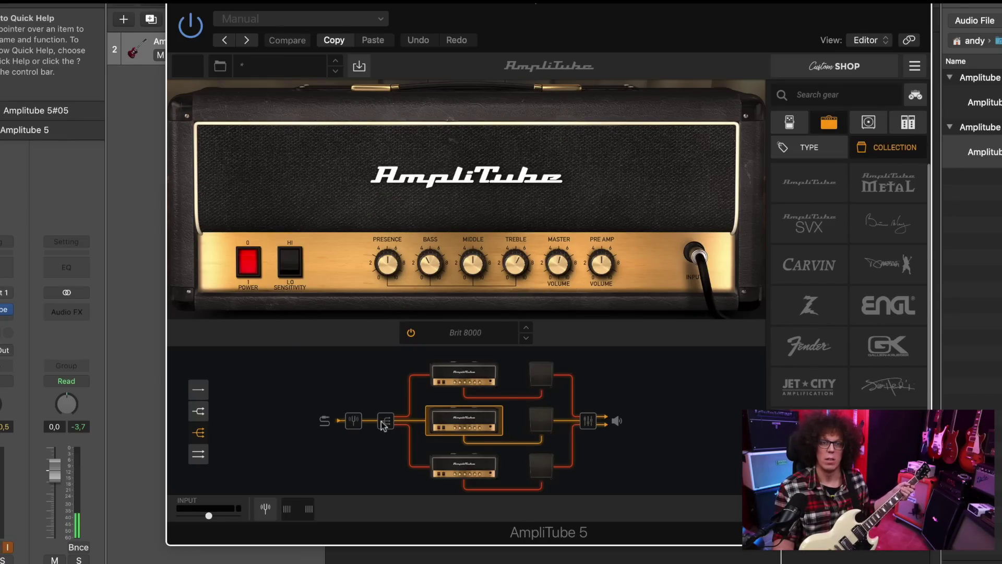
{"action": "left_click", "coordinate": [384, 423]}
{"action": "left_click", "coordinate": [385, 425]}
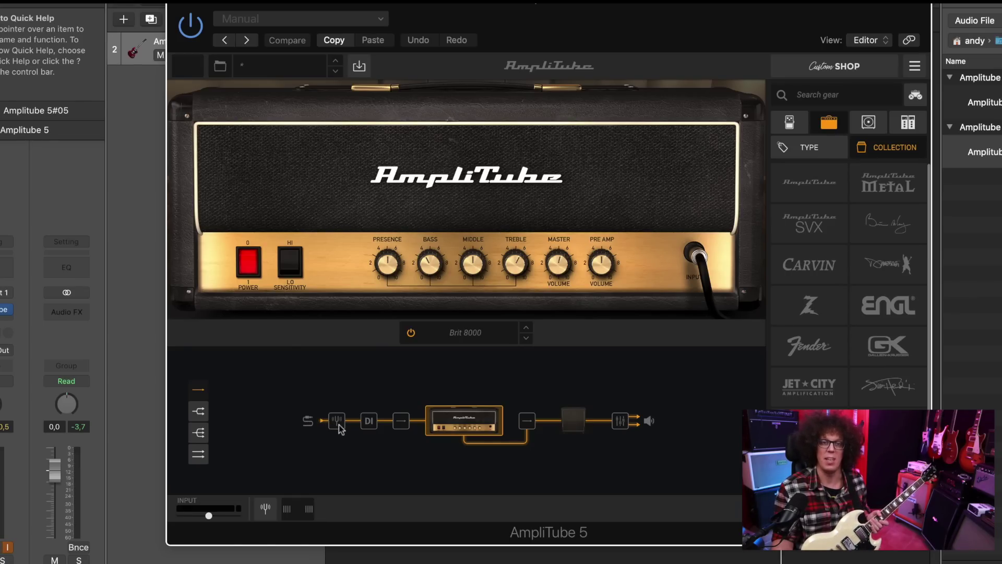
{"action": "left_click", "coordinate": [369, 422]}
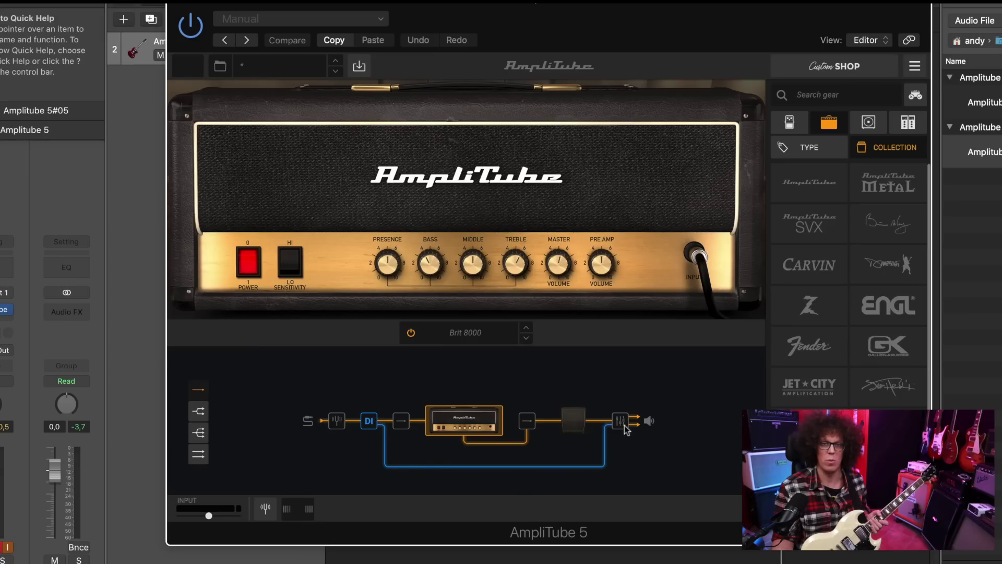
{"action": "left_click", "coordinate": [370, 422]}
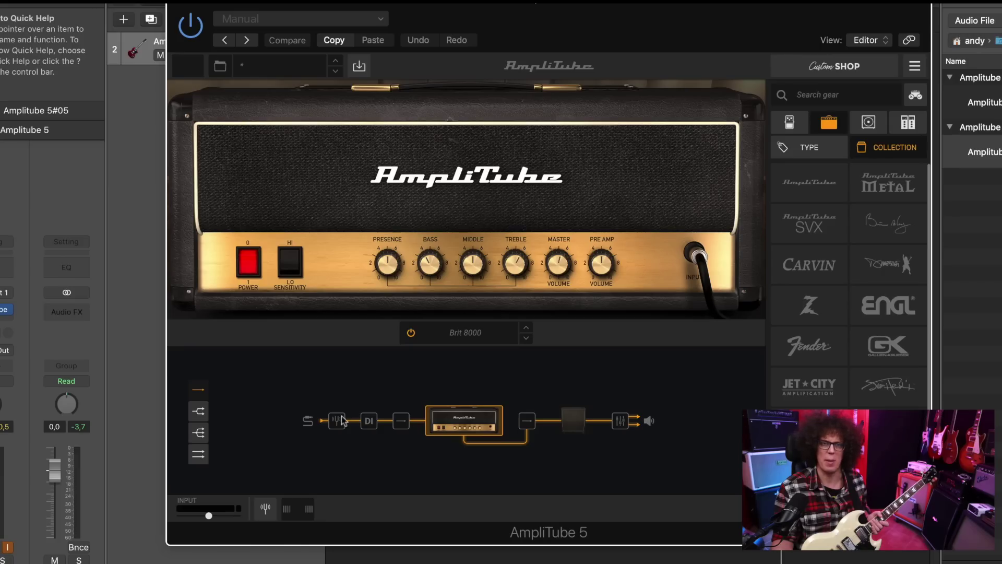
Step: Split the signal chain into two parallel amp paths
{"action": "left_click", "coordinate": [399, 423]}
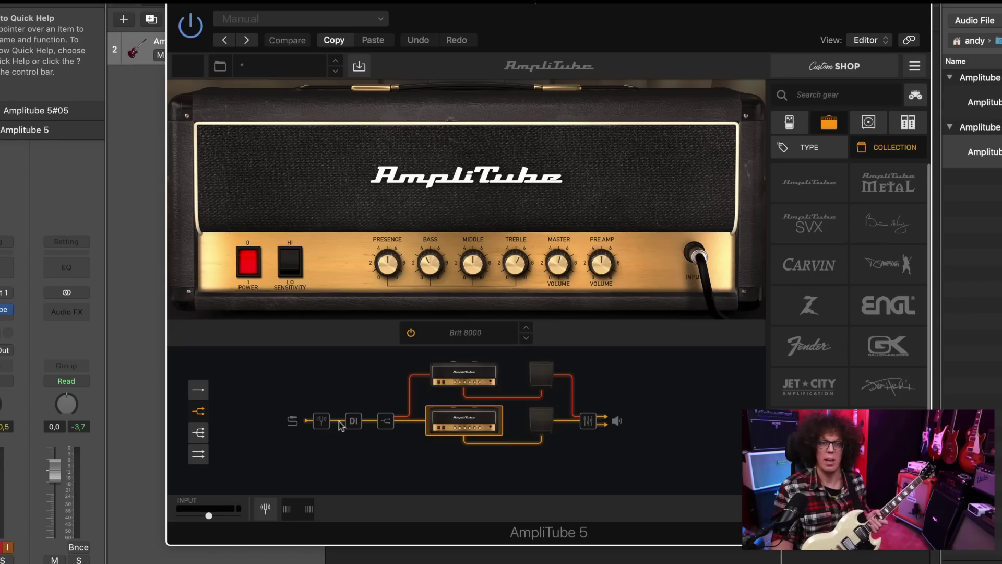
Step: Try routing the signal through three parallel amp paths and through two fully separate amp paths
{"action": "left_click", "coordinate": [383, 422]}
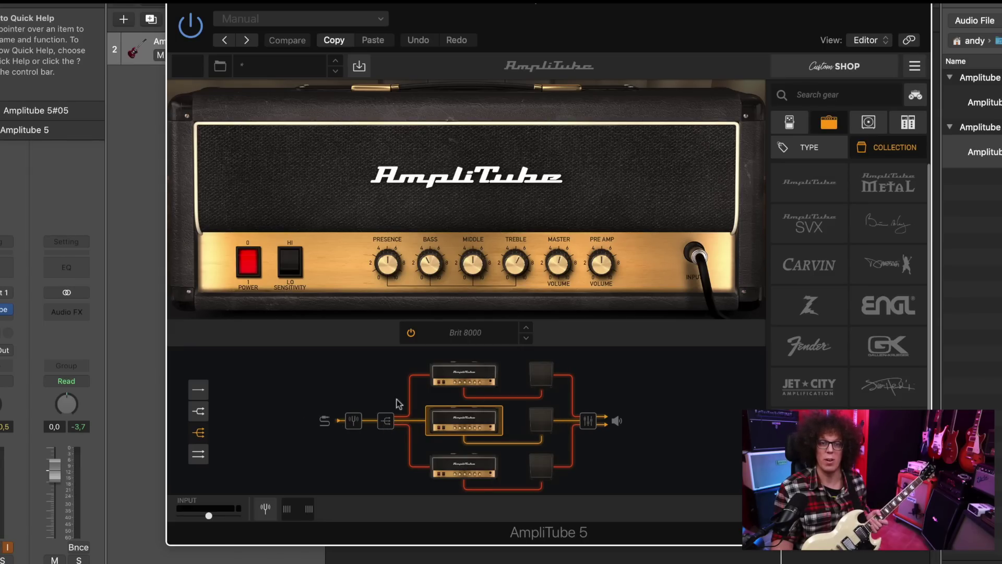
{"action": "left_click", "coordinate": [386, 420]}
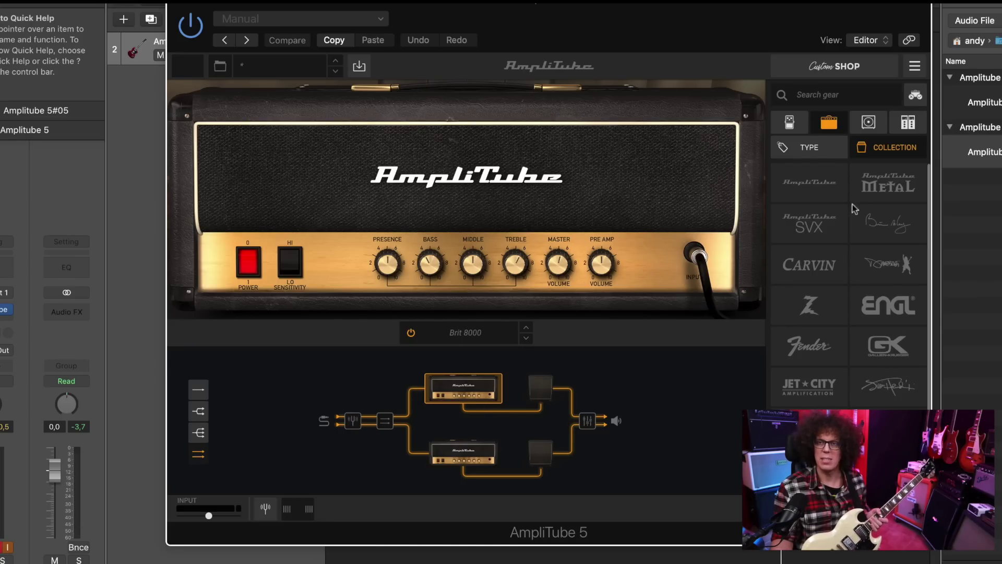
Step: Browse the stomp pedals in the AmpliTube collection and by type, from delay and dynamics through to the wah and filter pedals
{"action": "left_click", "coordinate": [795, 130]}
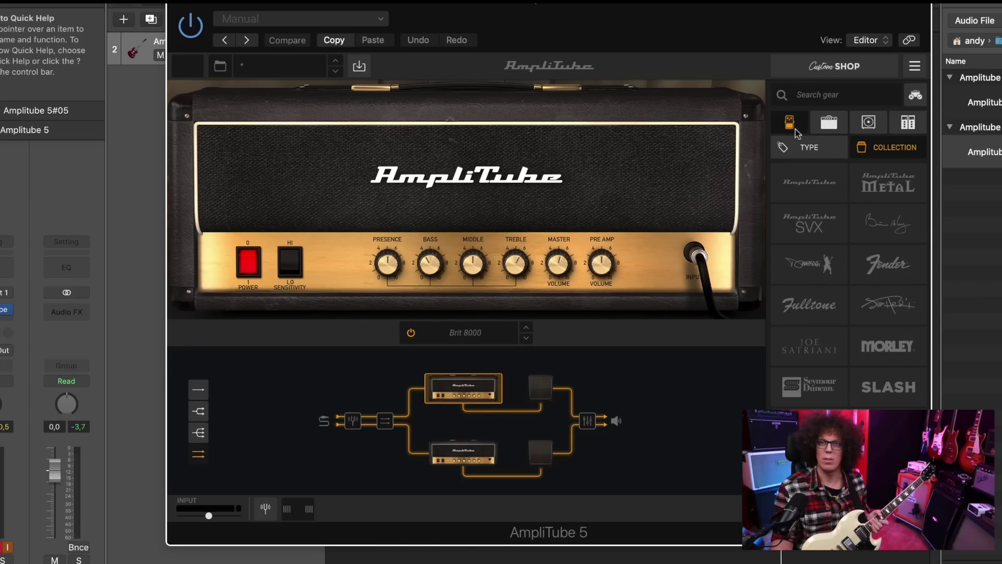
{"action": "left_click", "coordinate": [821, 189]}
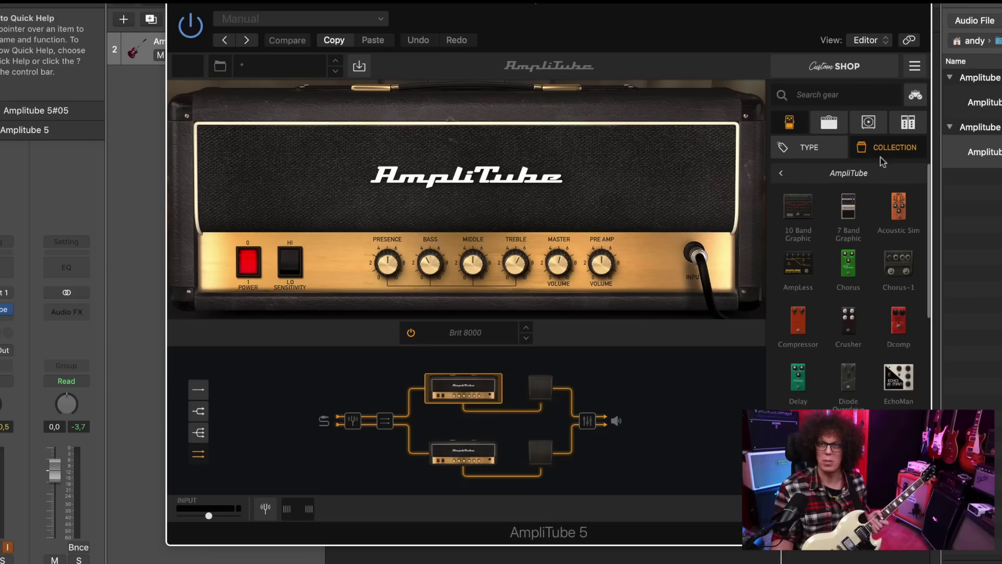
{"action": "left_click", "coordinate": [837, 151]}
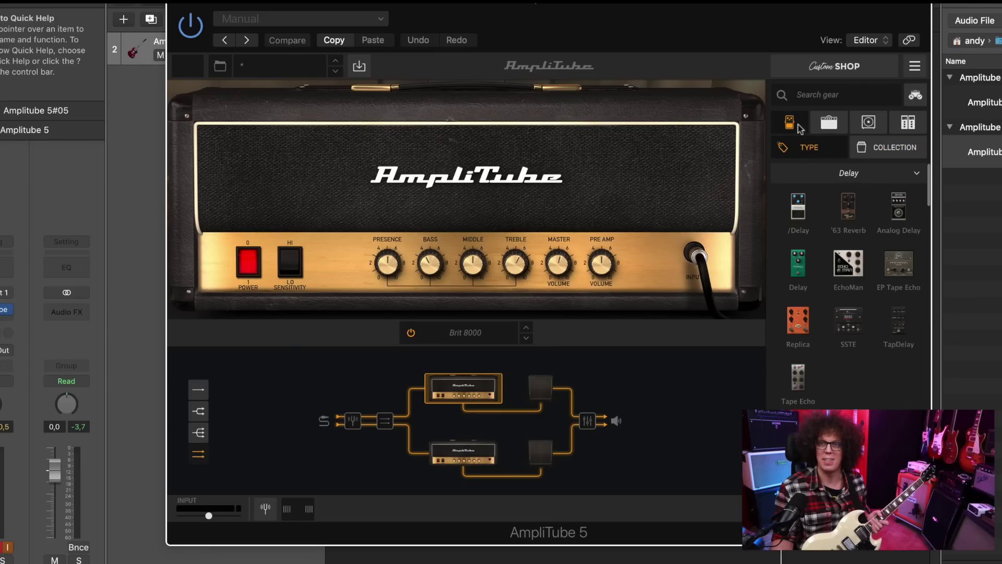
{"action": "scroll", "coordinate": [863, 268], "scroll_direction": "down", "scroll_amount": 10}
{"action": "scroll", "coordinate": [862, 268], "scroll_direction": "down", "scroll_amount": 10}
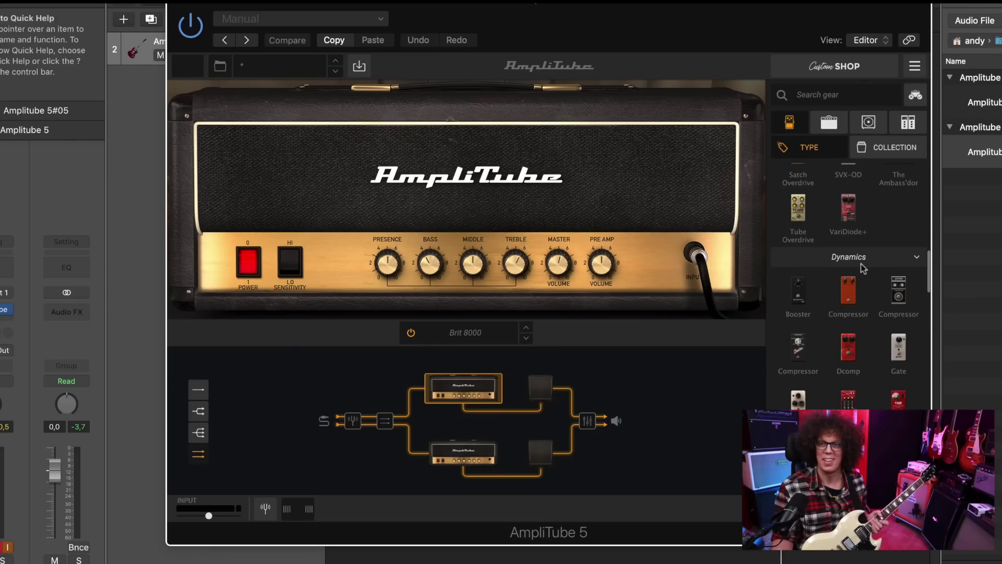
{"action": "scroll", "coordinate": [861, 264], "scroll_direction": "up", "scroll_amount": 2}
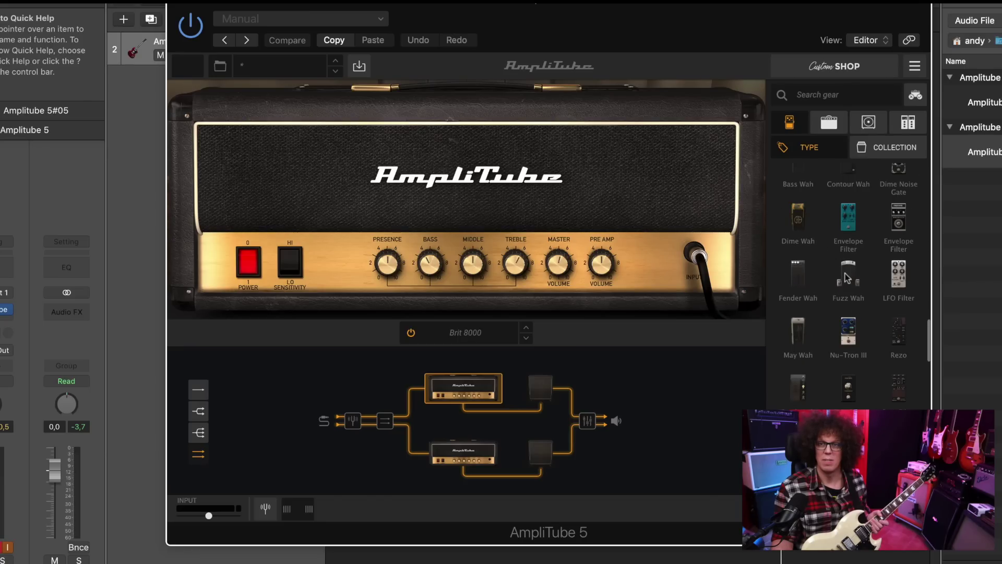
Step: Cycle through the signal chain's routing layouts and set it back to a single amp path
{"action": "left_click", "coordinate": [356, 421]}
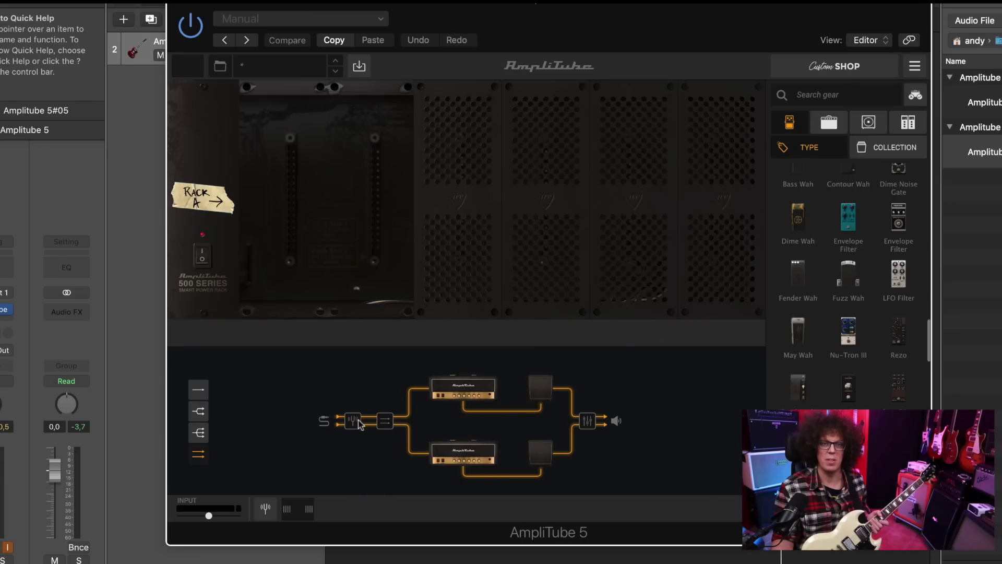
{"action": "left_click", "coordinate": [388, 425]}
{"action": "left_click", "coordinate": [389, 424]}
{"action": "left_click", "coordinate": [388, 424]}
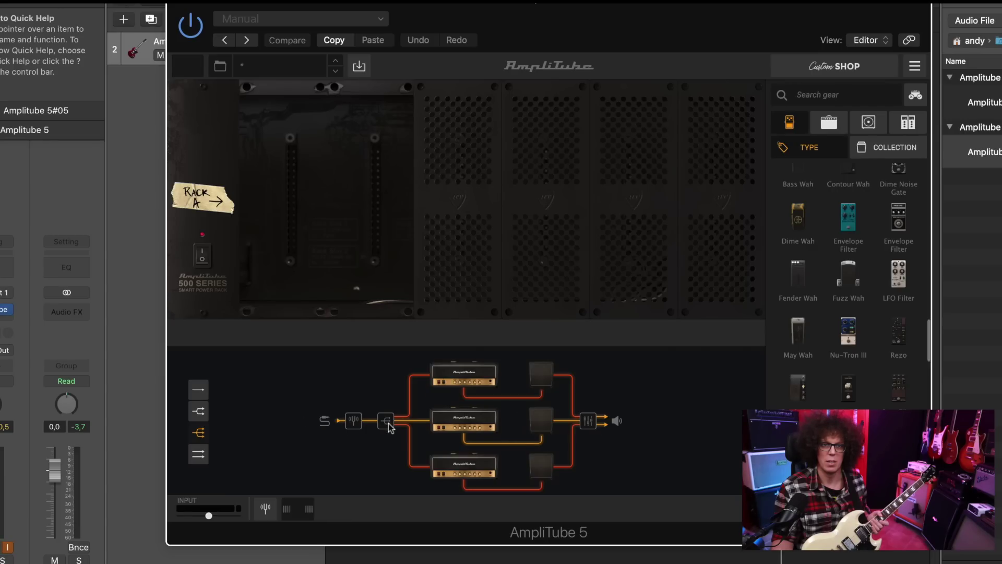
{"action": "left_click", "coordinate": [389, 424]}
{"action": "left_click", "coordinate": [388, 424]}
{"action": "left_click", "coordinate": [388, 424]}
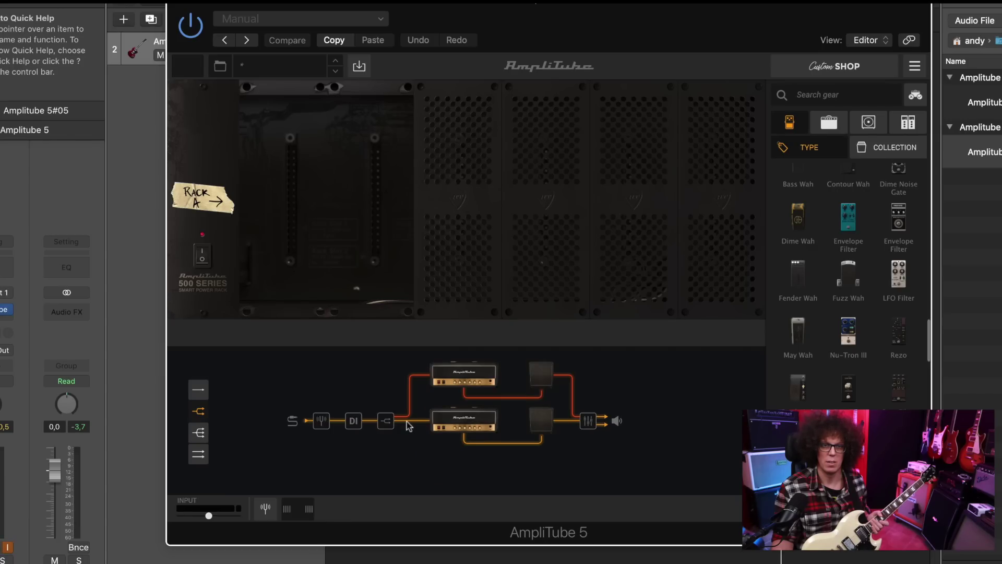
{"action": "left_click", "coordinate": [389, 423]}
{"action": "left_click", "coordinate": [390, 422]}
{"action": "left_click", "coordinate": [389, 421]}
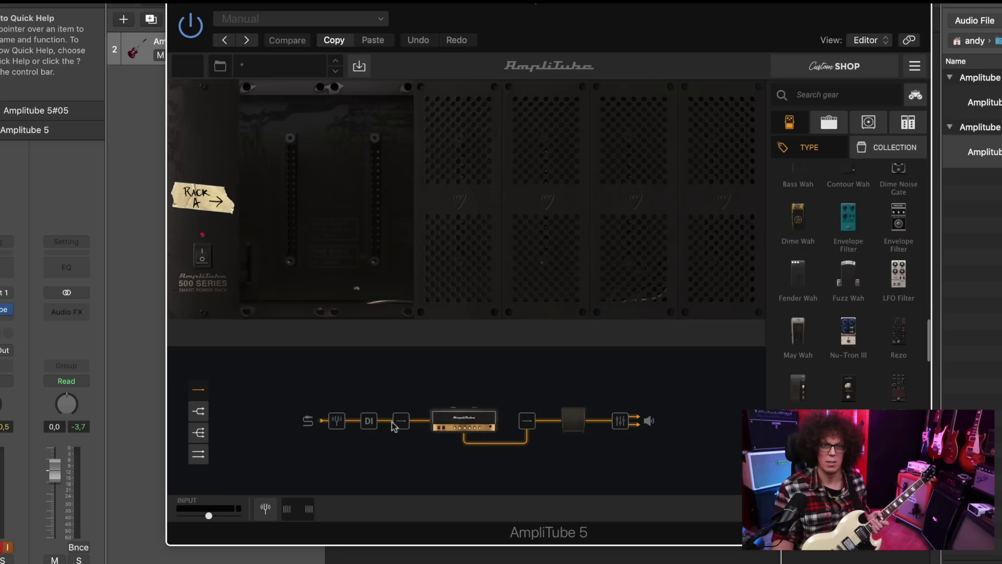
Step: Add a Pinnacle Deluxe pedal from the Wampler collection after the cabinet and a second one before the amp
{"action": "scroll", "coordinate": [900, 290], "scroll_direction": "up", "scroll_amount": 15}
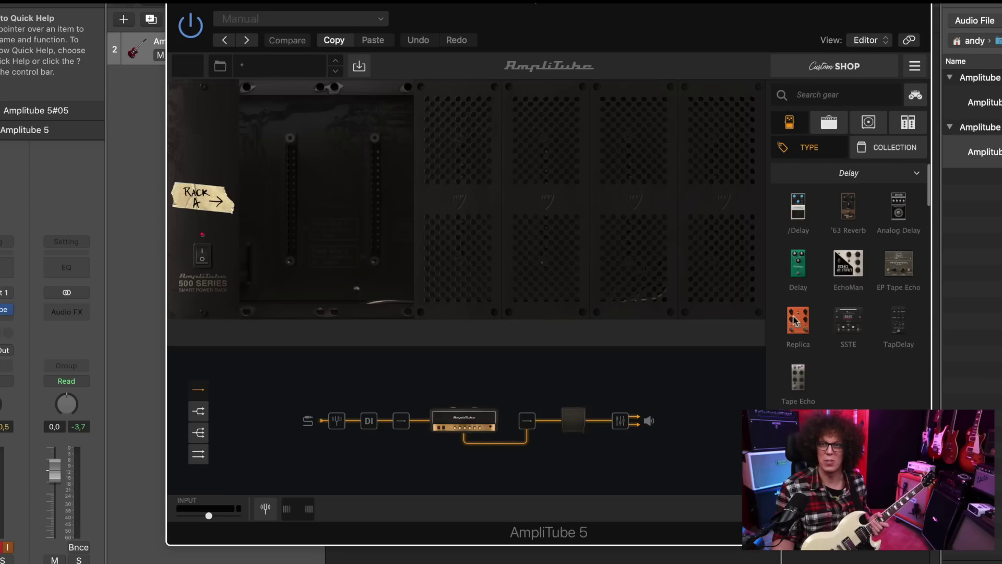
{"action": "left_click", "coordinate": [884, 148]}
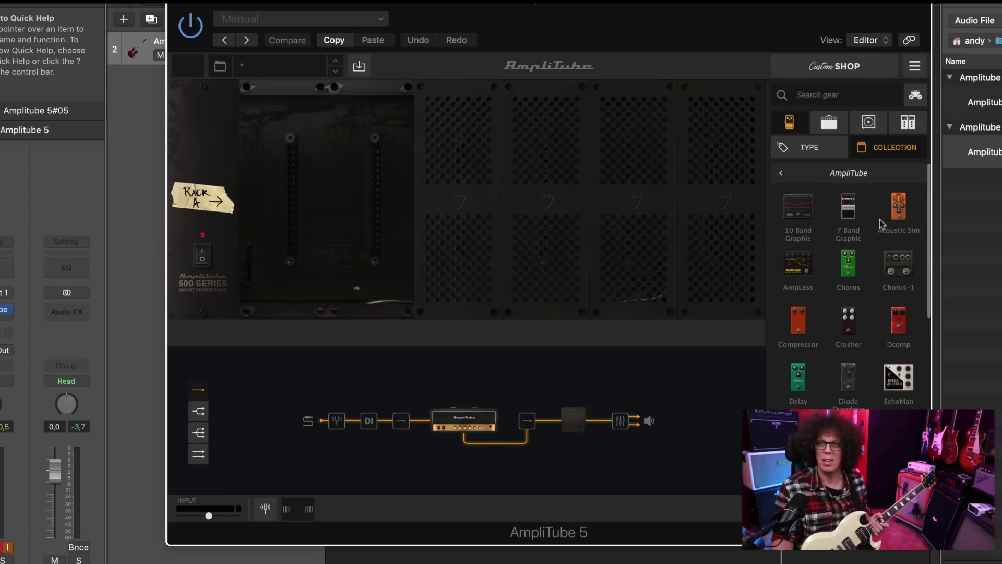
{"action": "left_click", "coordinate": [783, 175]}
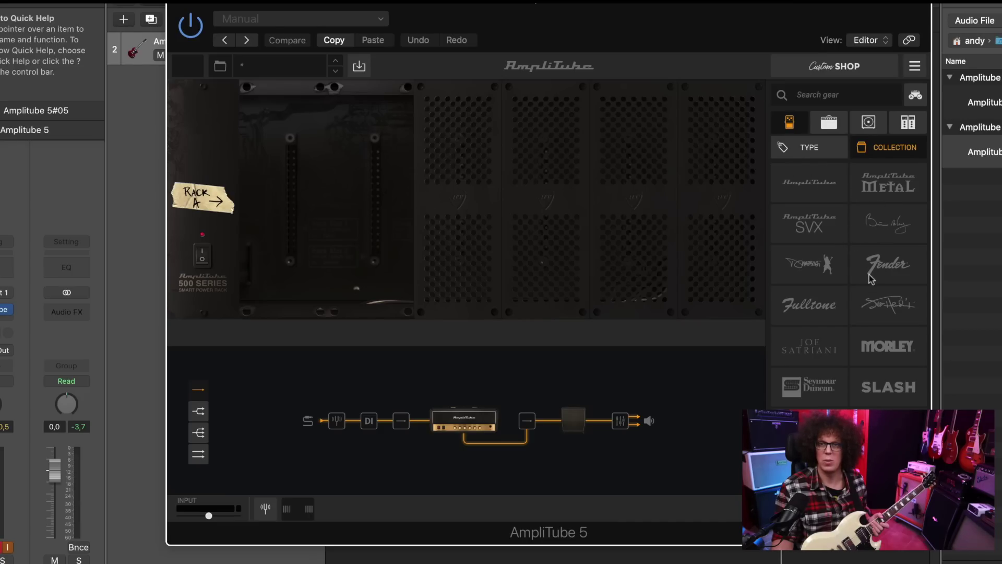
{"action": "left_click", "coordinate": [829, 428]}
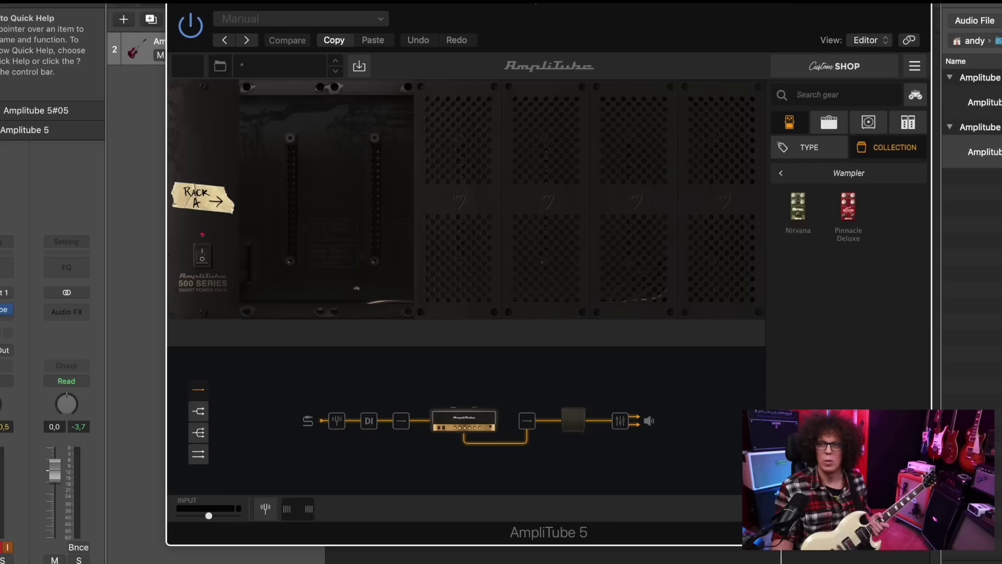
{"action": "left_click", "coordinate": [848, 209]}
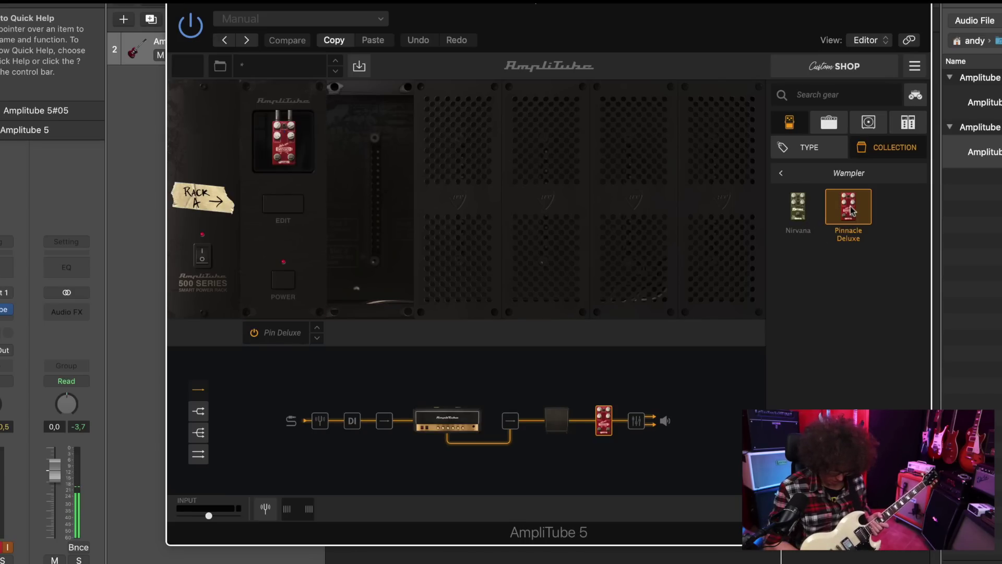
{"action": "left_click_drag", "start_coordinate": [850, 209], "coordinate": [398, 428]}
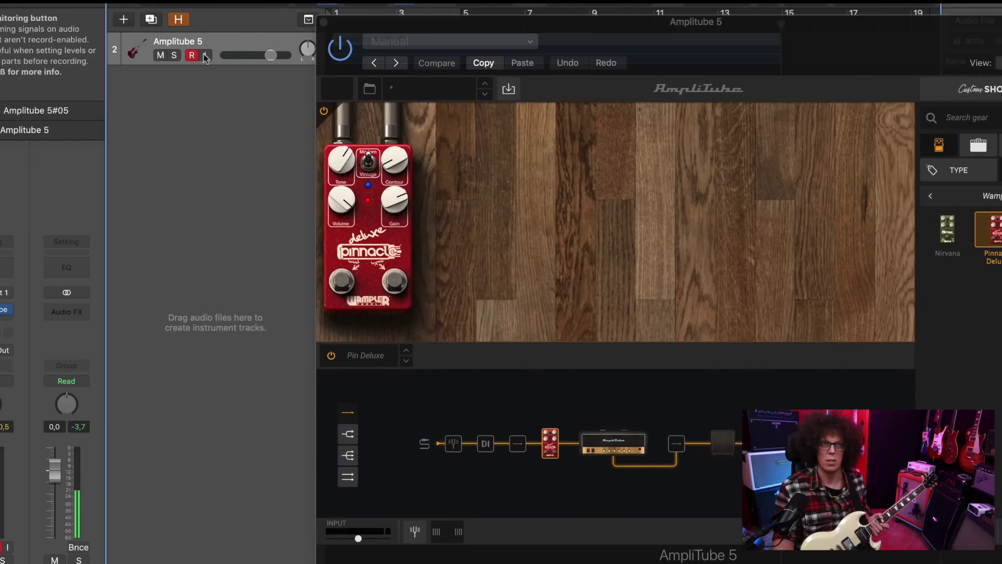
{"action": "left_click_drag", "start_coordinate": [418, 32], "coordinate": [201, 30]}
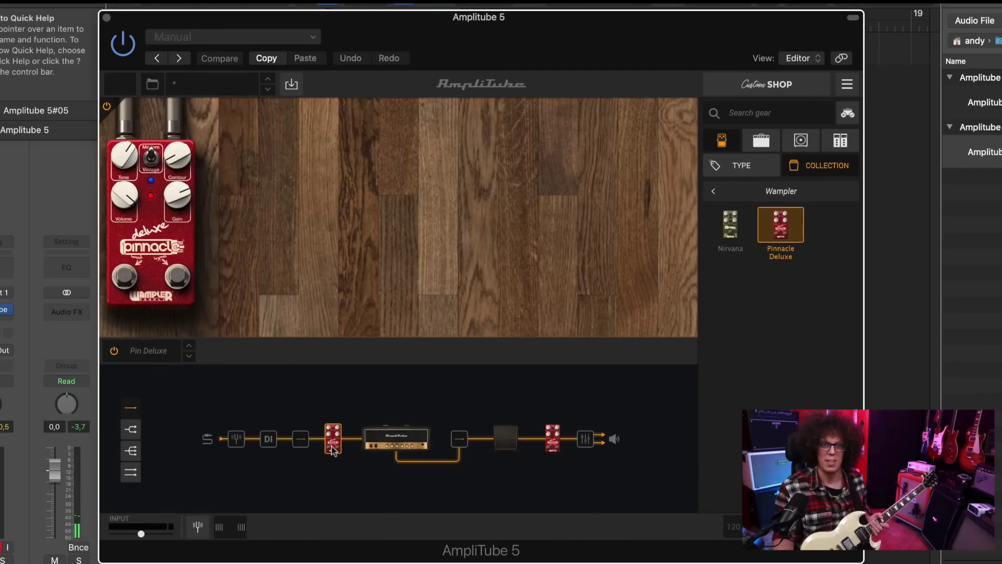
Step: Split the signal chain into two parallel amp paths and try a Pinnacle Deluxe before the upper path's amp
{"action": "left_click", "coordinate": [295, 441]}
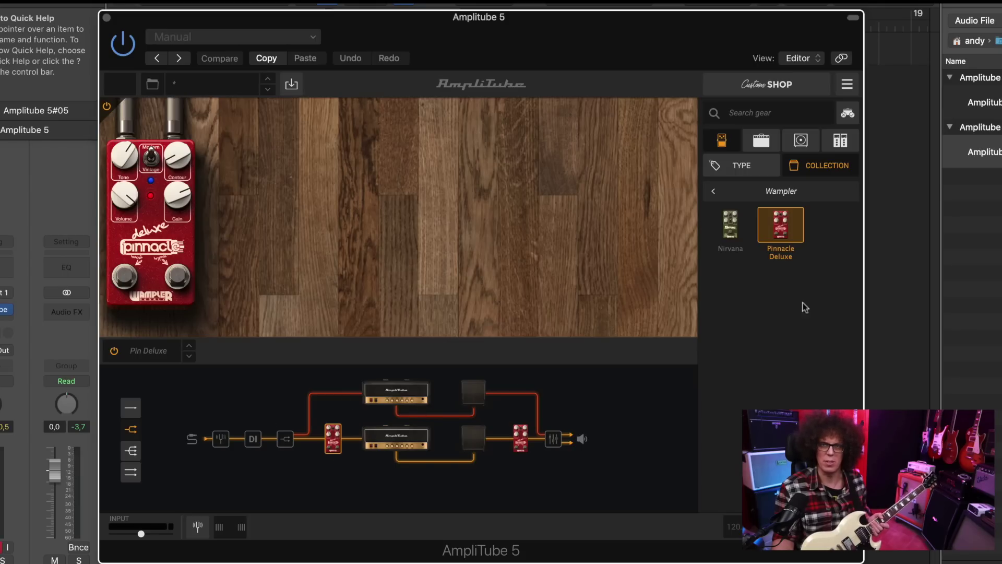
{"action": "left_click_drag", "start_coordinate": [758, 230], "coordinate": [328, 397]}
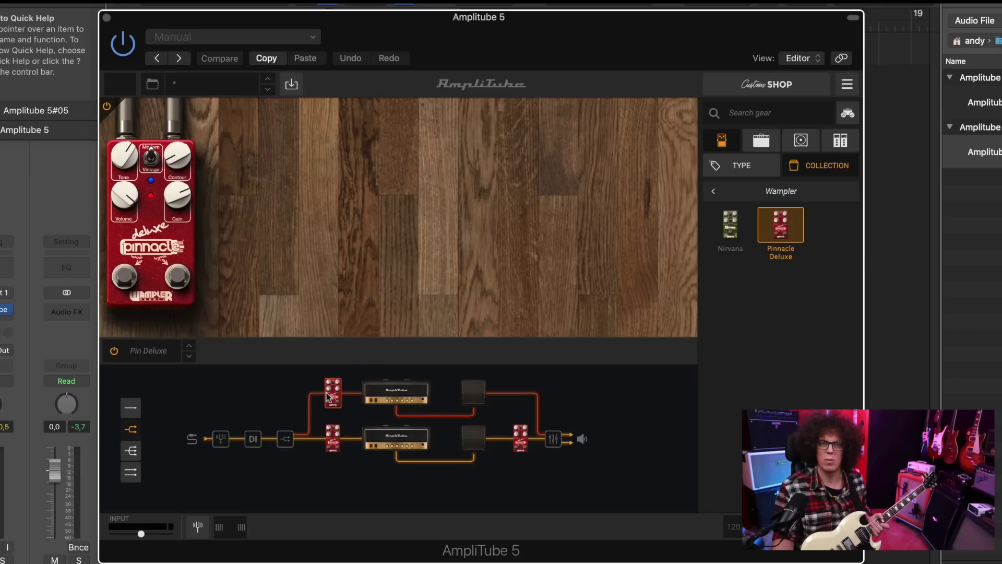
{"action": "key", "text": "Delete"}
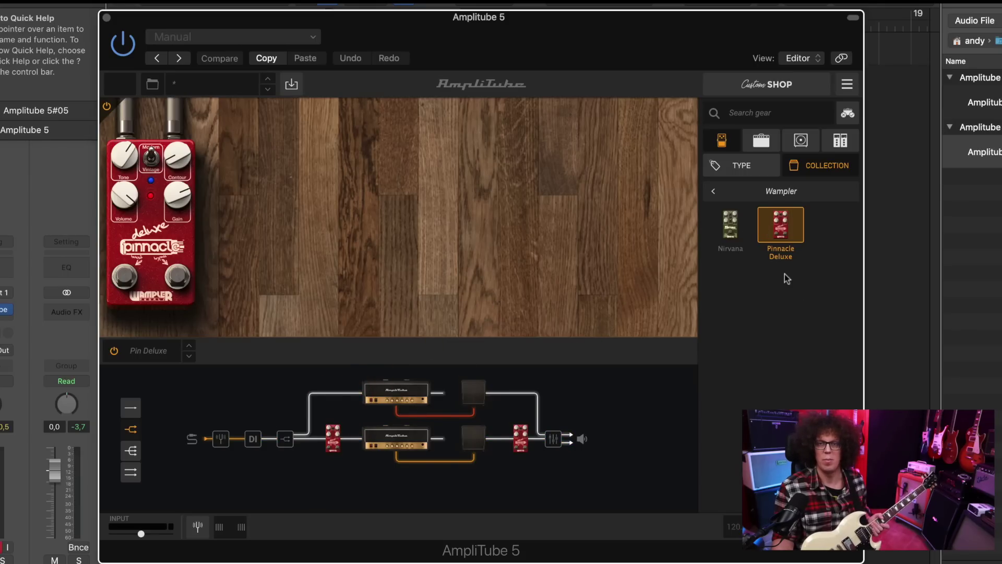
Step: Move the Pinnacle Deluxe behind the lower cabinet to the upper path and delete it from there
{"action": "left_click_drag", "start_coordinate": [519, 439], "coordinate": [521, 392]}
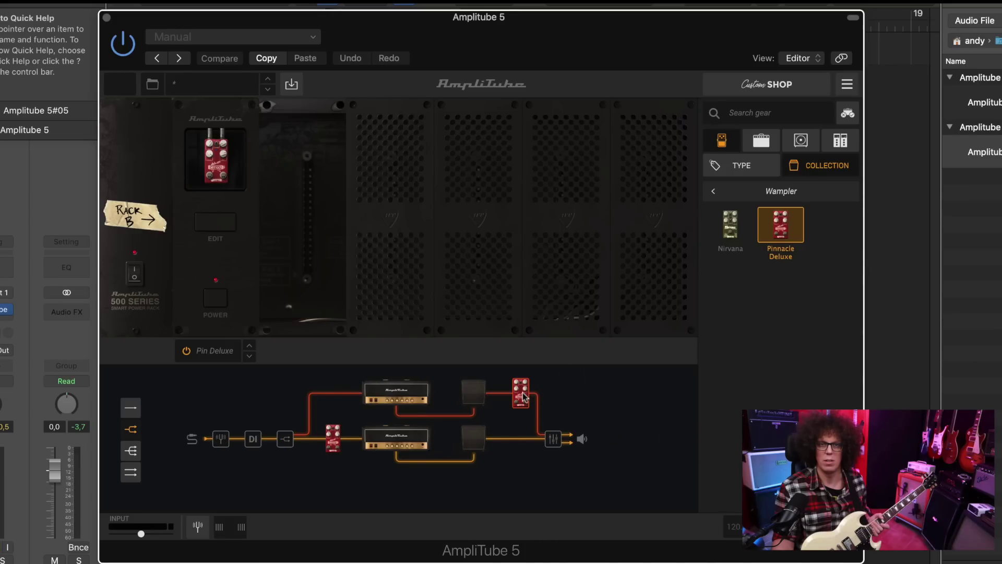
{"action": "key", "text": "Delete"}
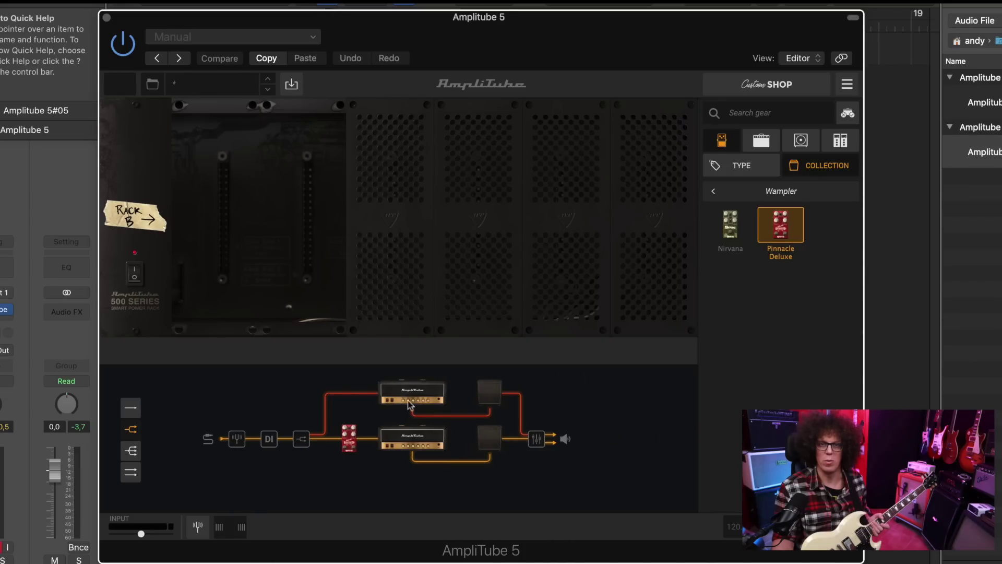
Step: Try the Seek Wah pedal from the Z.VEX collection before the upper path's amp and remove it from the chain
{"action": "left_click", "coordinate": [712, 192]}
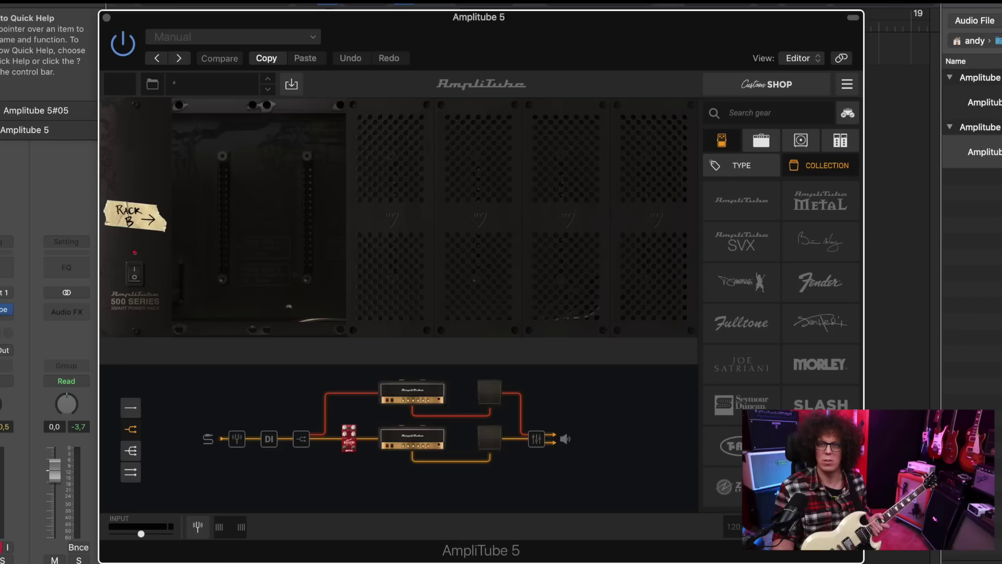
{"action": "left_click", "coordinate": [752, 487]}
{"action": "left_click_drag", "start_coordinate": [777, 234], "coordinate": [351, 399]}
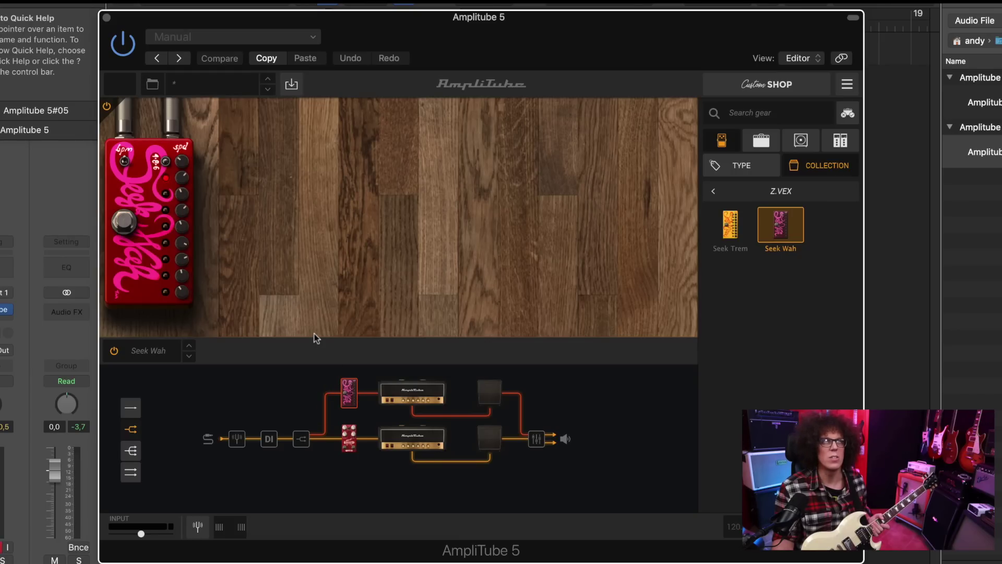
{"action": "left_click_drag", "start_coordinate": [348, 392], "coordinate": [439, 285]}
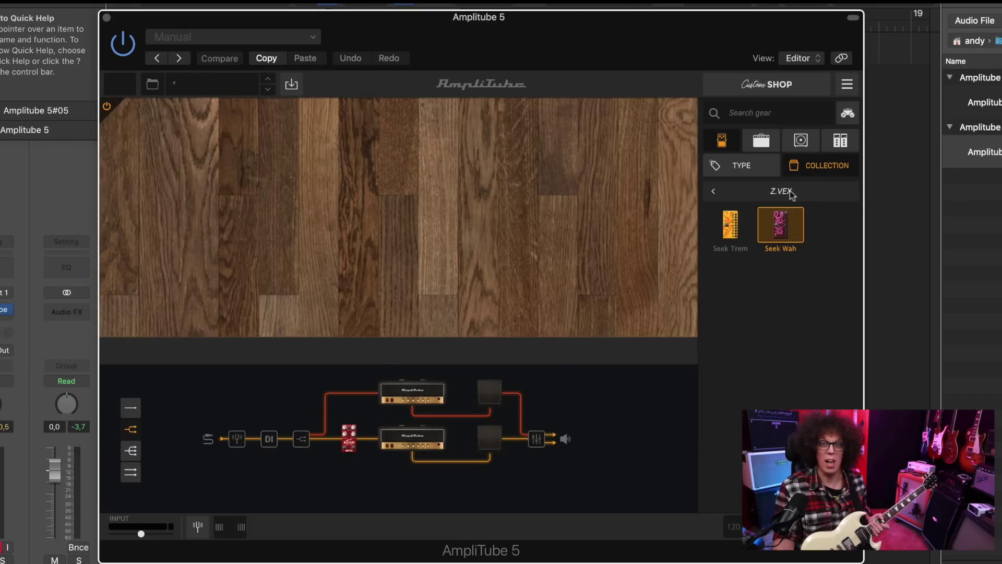
Step: Add the Compressor pedal from the AmpliTube collection before the upper path's amp
{"action": "left_click", "coordinate": [716, 192]}
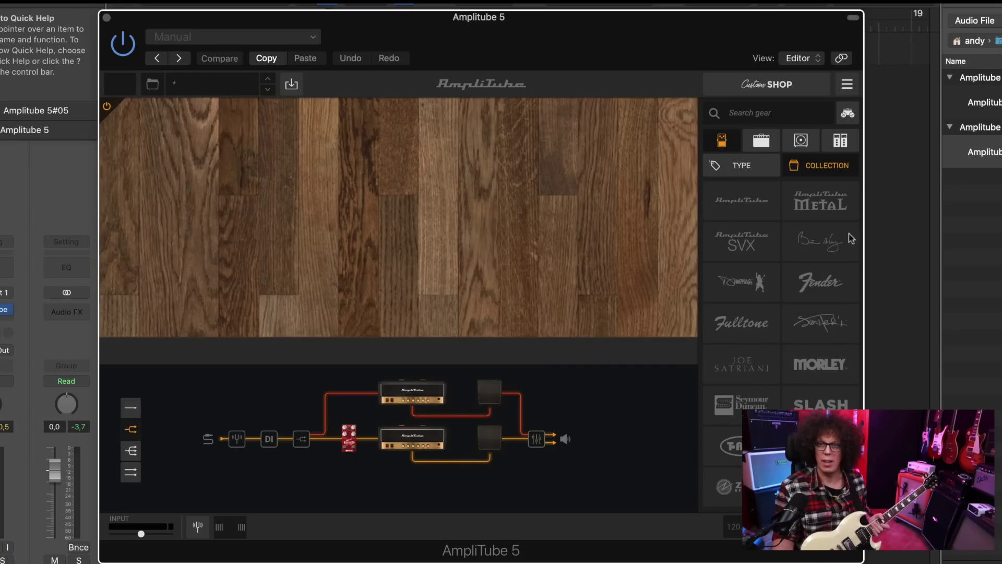
{"action": "left_click", "coordinate": [754, 198]}
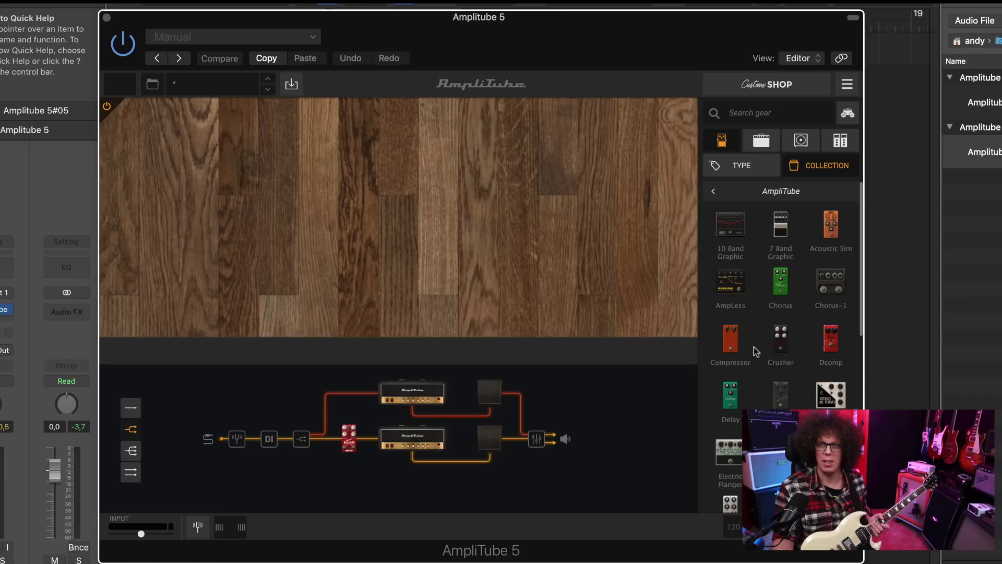
{"action": "left_click_drag", "start_coordinate": [739, 347], "coordinate": [350, 392]}
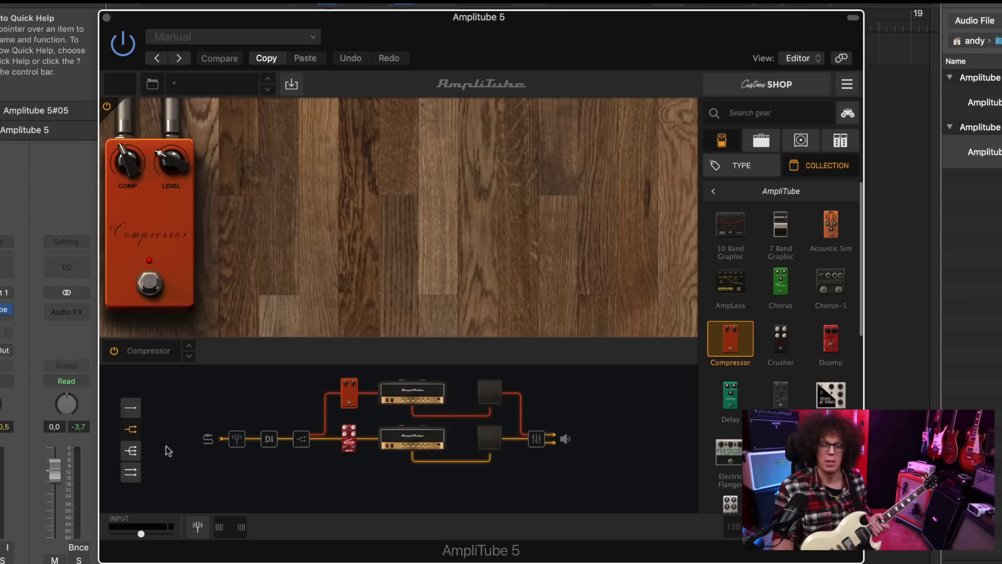
Step: Examine both Brit 8000 amps, the Pinnacle Deluxe pedal and the upper path's cabinet, with the gear listed by type
{"action": "left_click", "coordinate": [412, 396]}
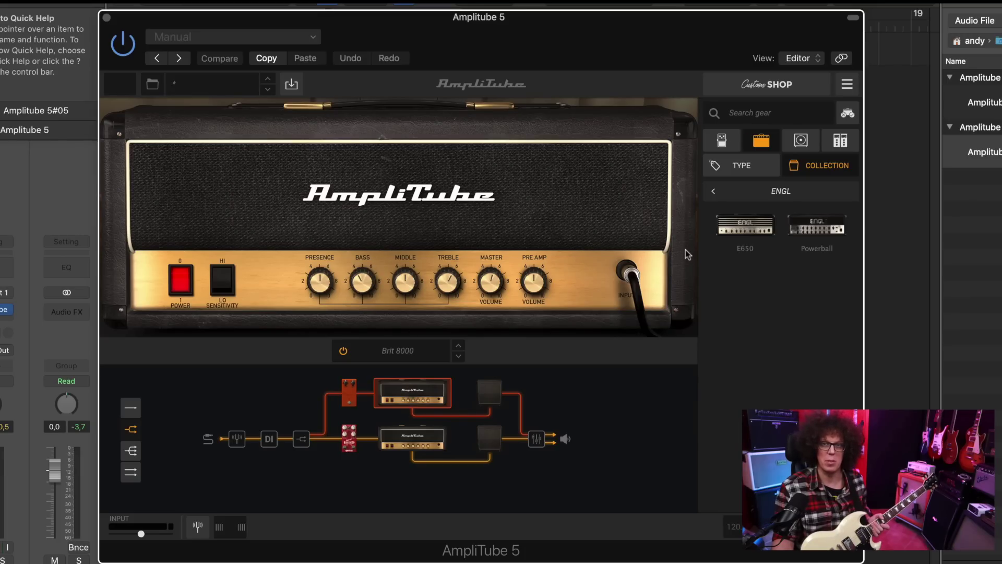
{"action": "left_click", "coordinate": [764, 167]}
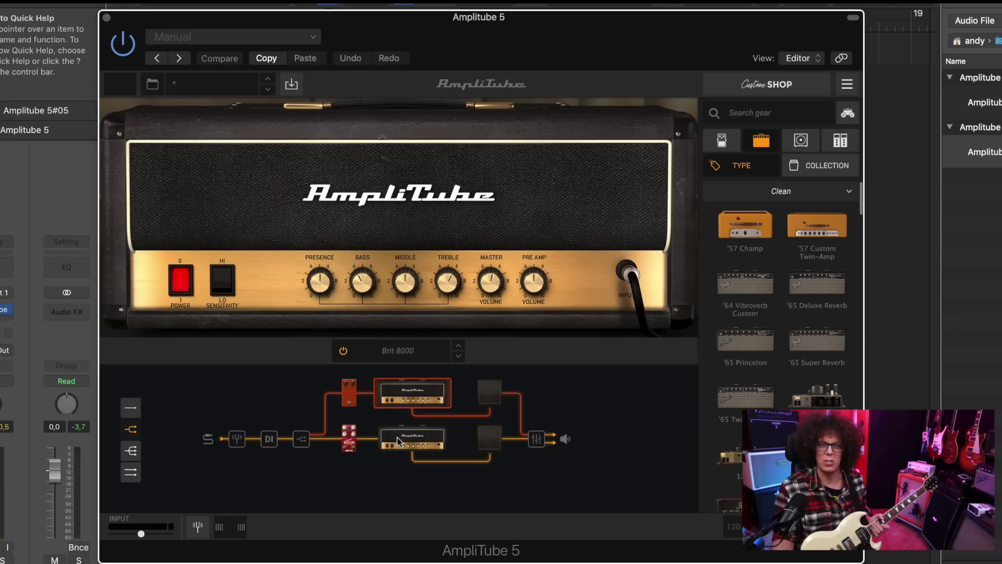
{"action": "left_click", "coordinate": [419, 452]}
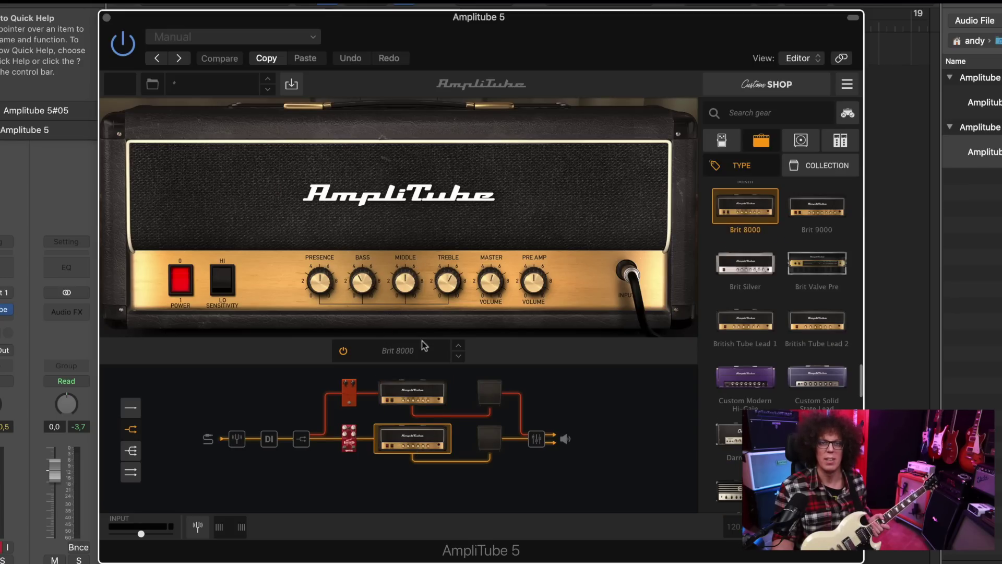
{"action": "left_click", "coordinate": [409, 394]}
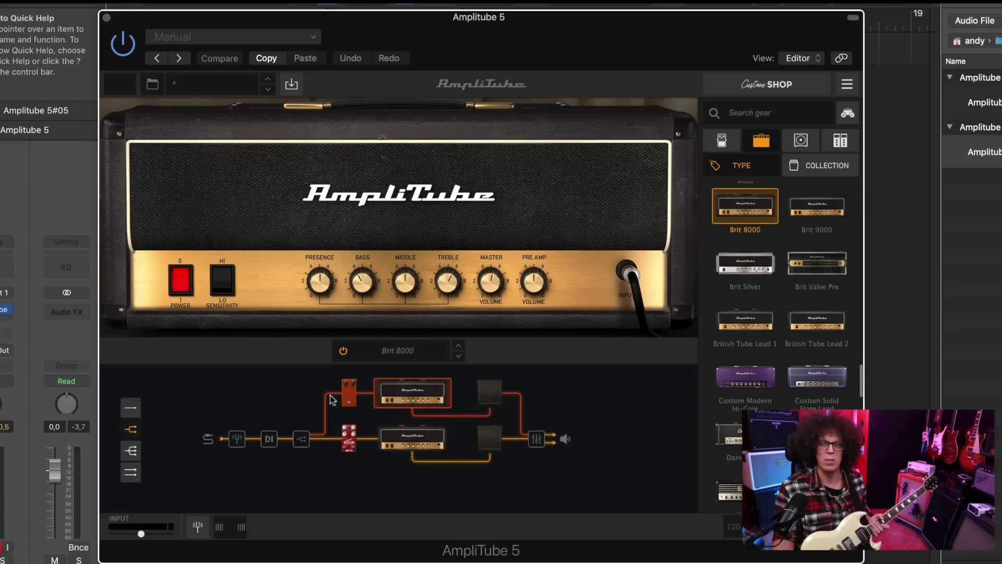
{"action": "left_click", "coordinate": [348, 446]}
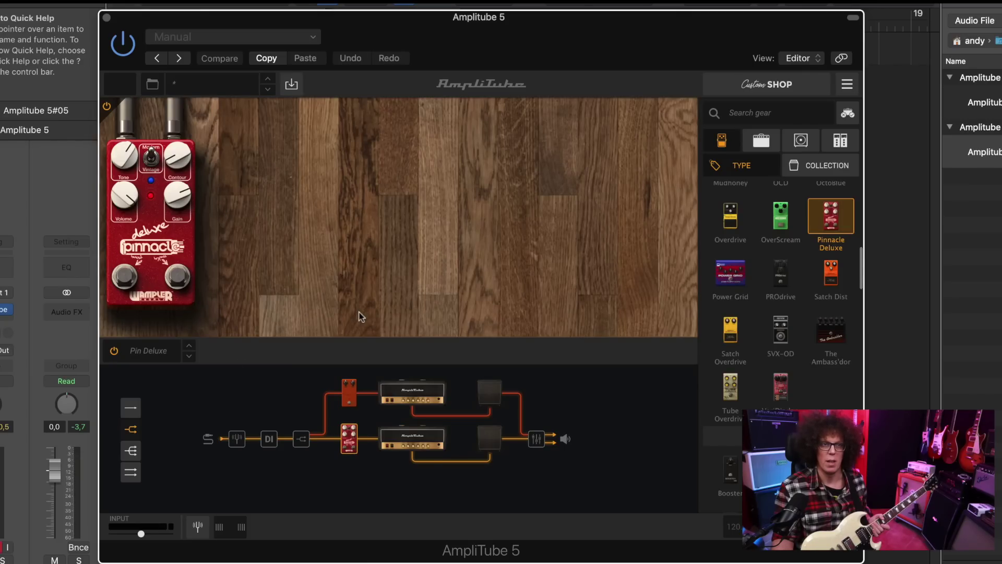
{"action": "left_click", "coordinate": [485, 402]}
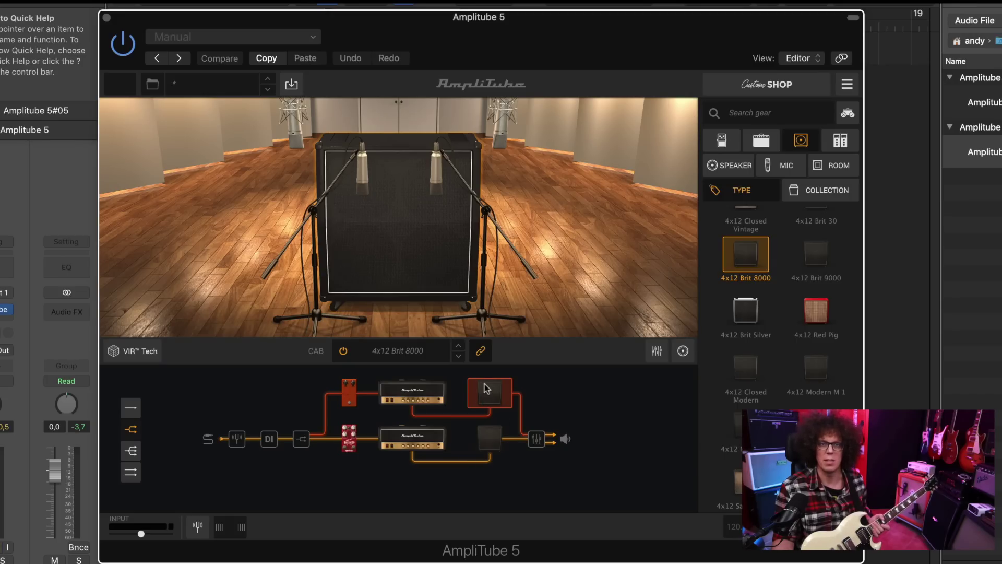
Step: Examine the close mics and room mics around the upper path's 4x12 Brit 8000 cabinet
{"action": "left_click", "coordinate": [441, 191]}
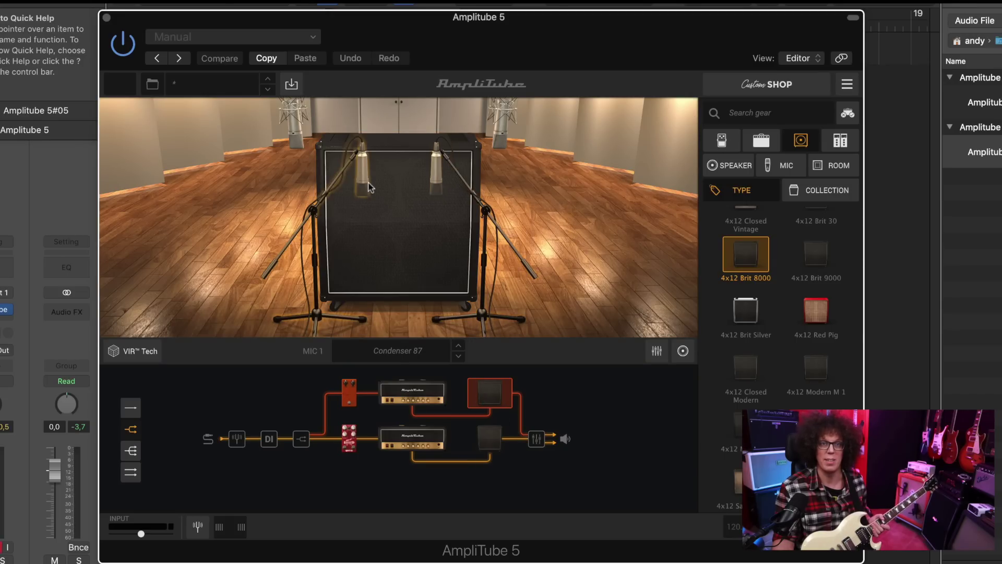
{"action": "left_click", "coordinate": [502, 137]}
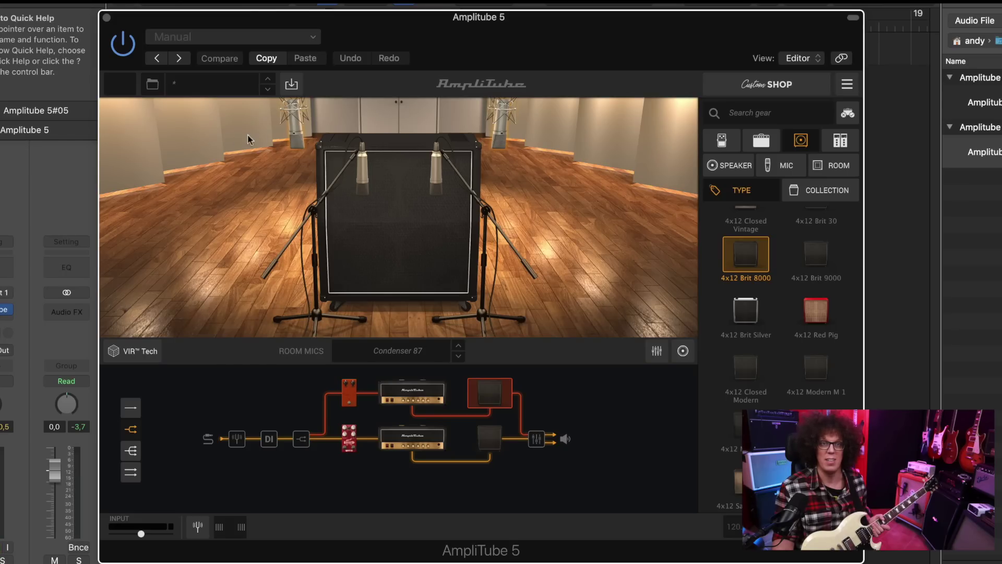
{"action": "left_click_drag", "start_coordinate": [287, 139], "coordinate": [305, 98]}
{"action": "mouse_move", "coordinate": [355, 185]}
{"action": "left_mouse_down"}
{"action": "mouse_move", "coordinate": [368, 172]}
{"action": "mouse_move", "coordinate": [344, 180]}
{"action": "mouse_move", "coordinate": [373, 191]}
{"action": "mouse_move", "coordinate": [358, 202]}
{"action": "mouse_move", "coordinate": [363, 193]}
{"action": "mouse_move", "coordinate": [340, 180]}
{"action": "mouse_move", "coordinate": [350, 186]}
{"action": "left_mouse_up"}
{"action": "left_click_drag", "start_coordinate": [437, 189], "coordinate": [438, 214]}
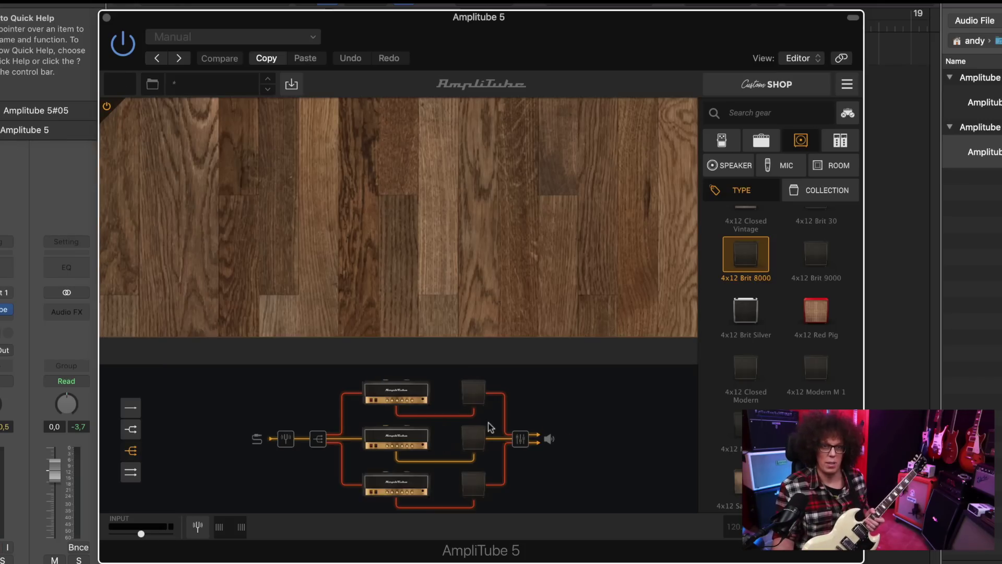
Step: Switch to three parallel amp paths, adding the '63 Reverb pedal after the upper amp and the Analog Delay after the lower amp
{"action": "left_click", "coordinate": [130, 451]}
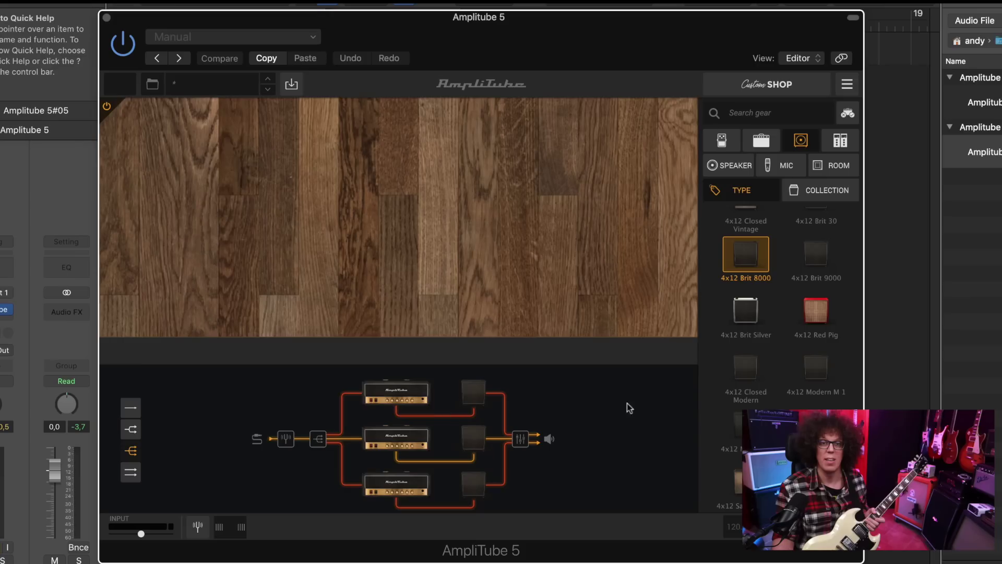
{"action": "left_click", "coordinate": [733, 138]}
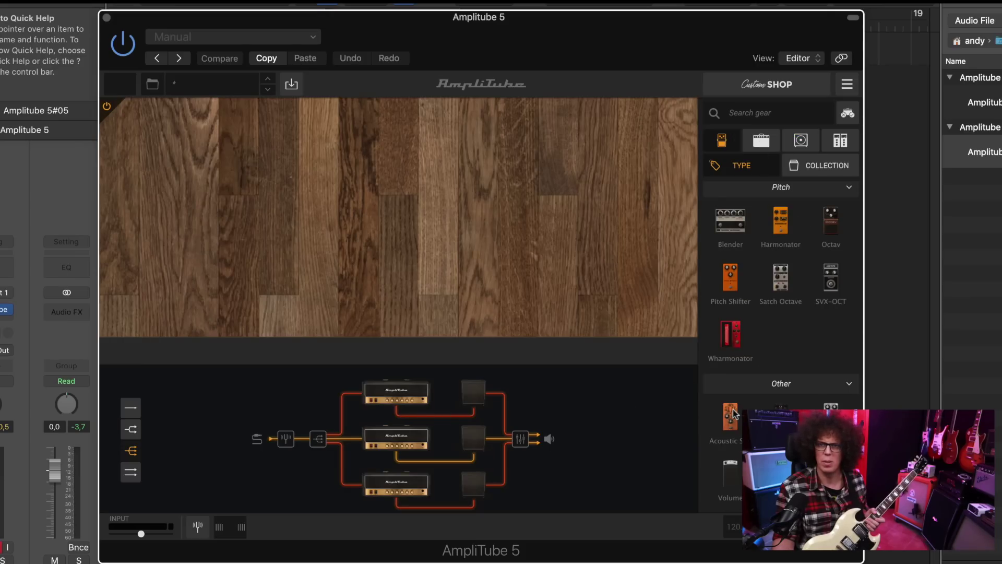
{"action": "left_click", "coordinate": [810, 167]}
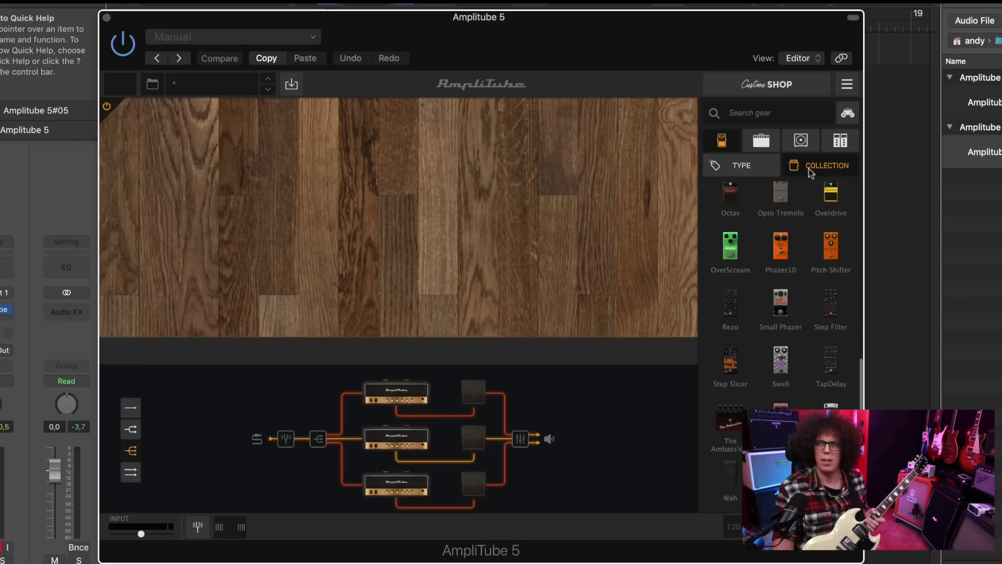
{"action": "left_click", "coordinate": [739, 166]}
{"action": "scroll", "coordinate": [803, 219], "scroll_direction": "up", "scroll_amount": 3}
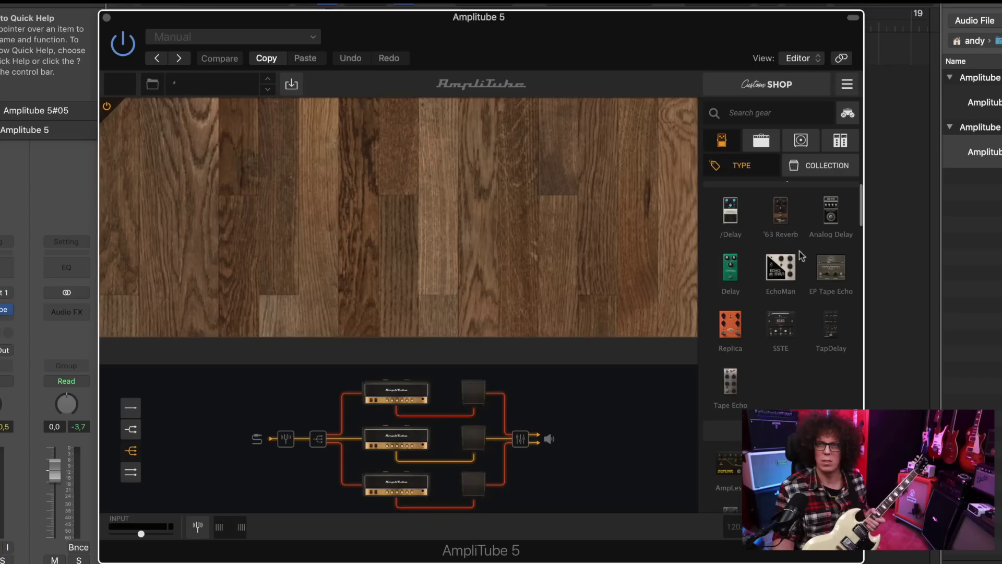
{"action": "left_click_drag", "start_coordinate": [780, 212], "coordinate": [444, 404]}
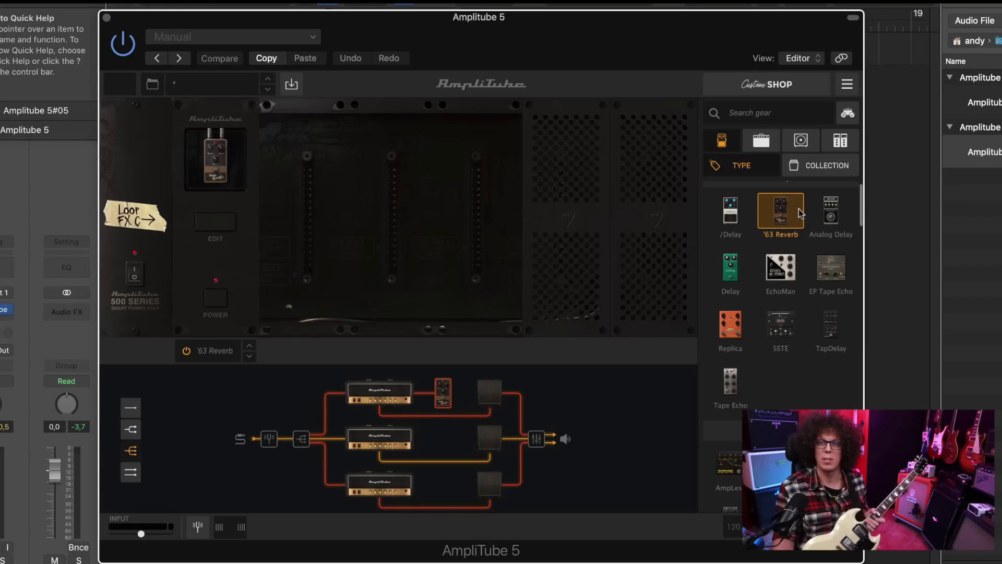
{"action": "left_click_drag", "start_coordinate": [831, 211], "coordinate": [452, 515]}
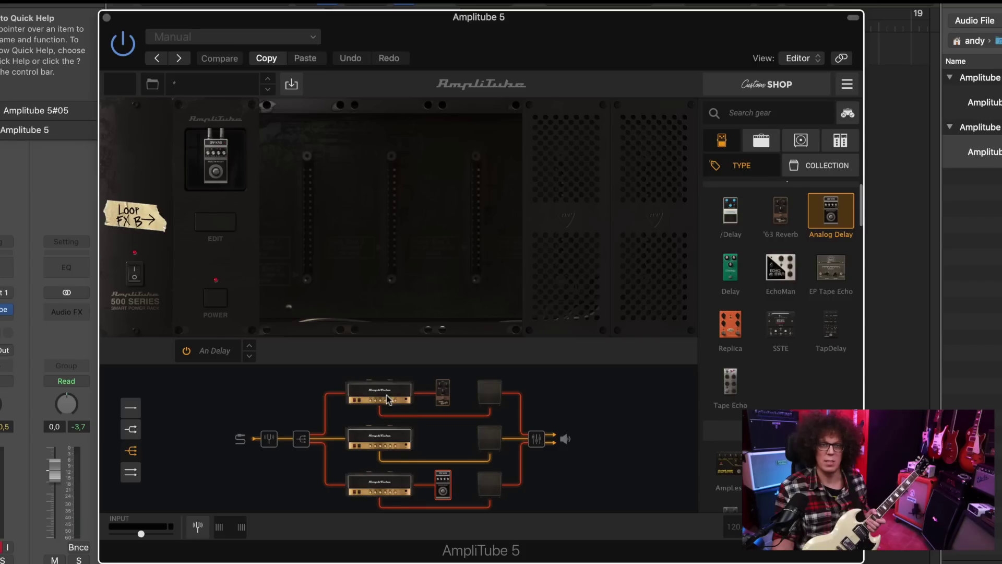
Step: Examine the upper path's Brit 8000 amp and the '63 Reverb pedal behind it, including the pedal's close-up controls
{"action": "left_click", "coordinate": [444, 394]}
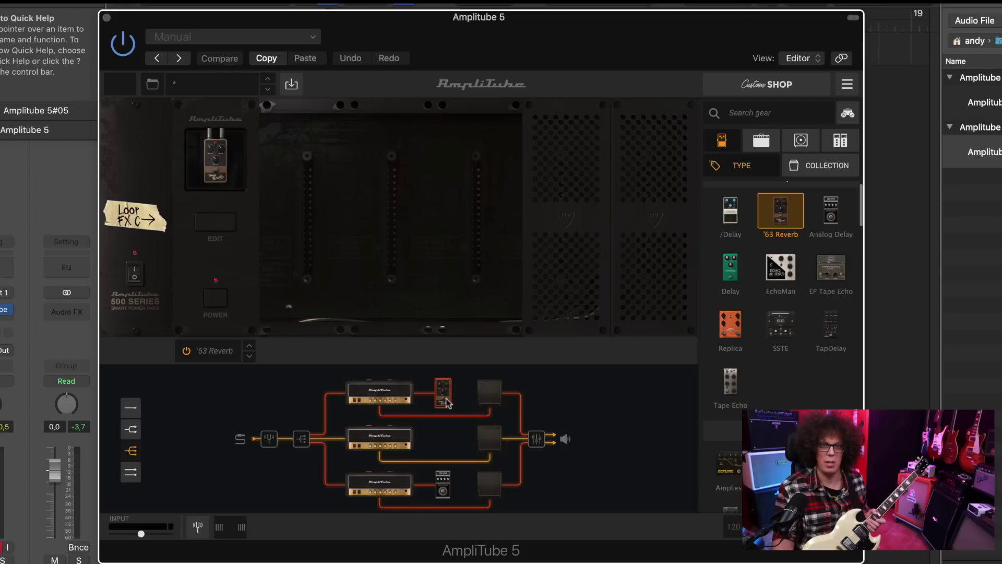
{"action": "left_click", "coordinate": [214, 224]}
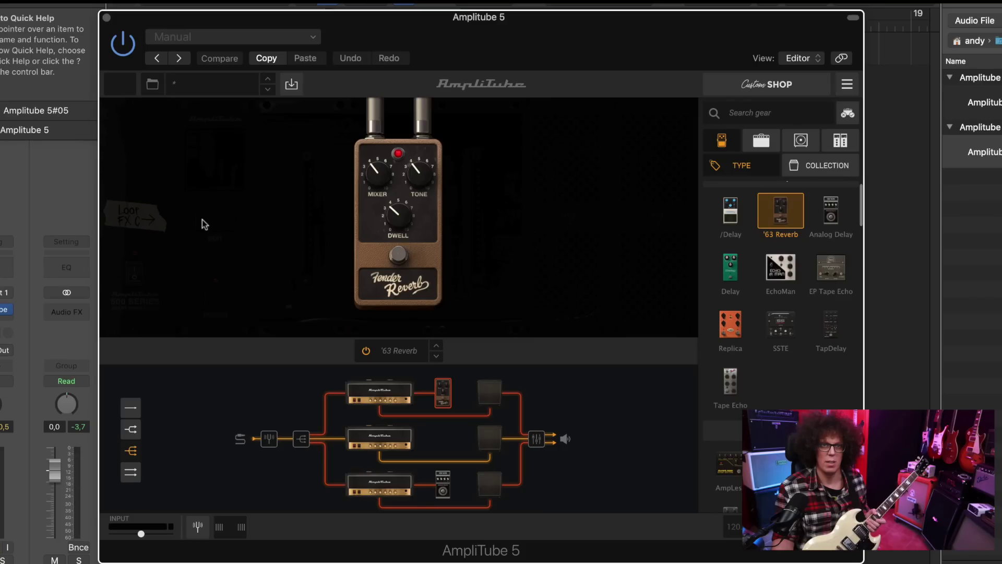
{"action": "left_click", "coordinate": [398, 387]}
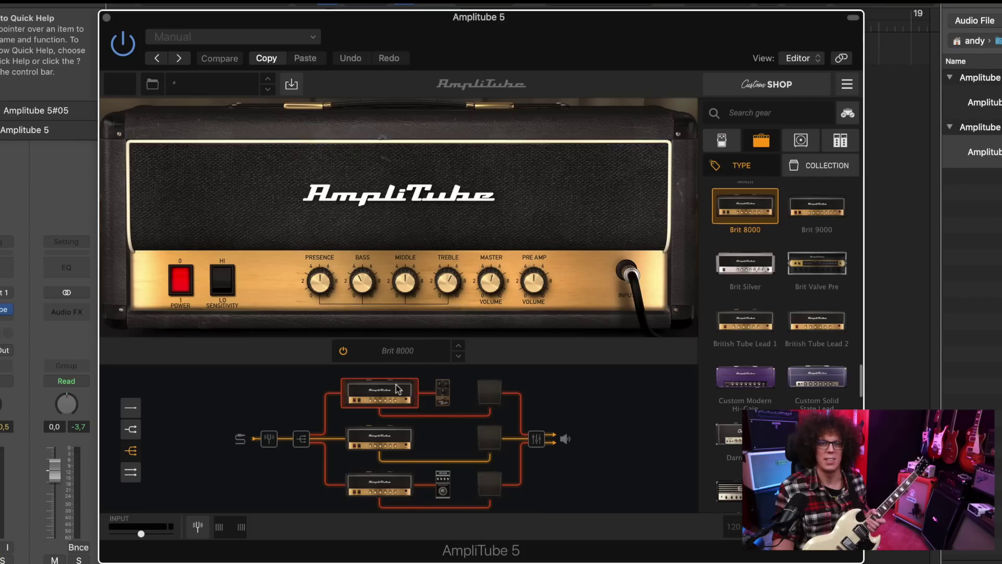
{"action": "left_click", "coordinate": [444, 395]}
{"action": "left_click_drag", "start_coordinate": [431, 32], "coordinate": [483, 53]}
{"action": "left_click", "coordinate": [313, 187]}
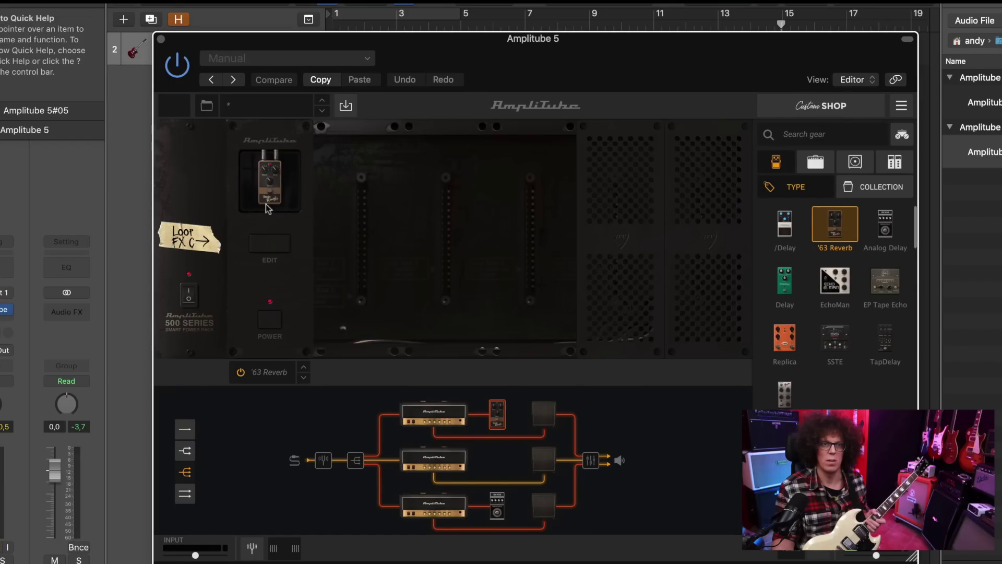
{"action": "left_click", "coordinate": [268, 245]}
{"action": "left_click", "coordinate": [286, 232]}
{"action": "left_click_drag", "start_coordinate": [576, 72], "coordinate": [599, 54]}
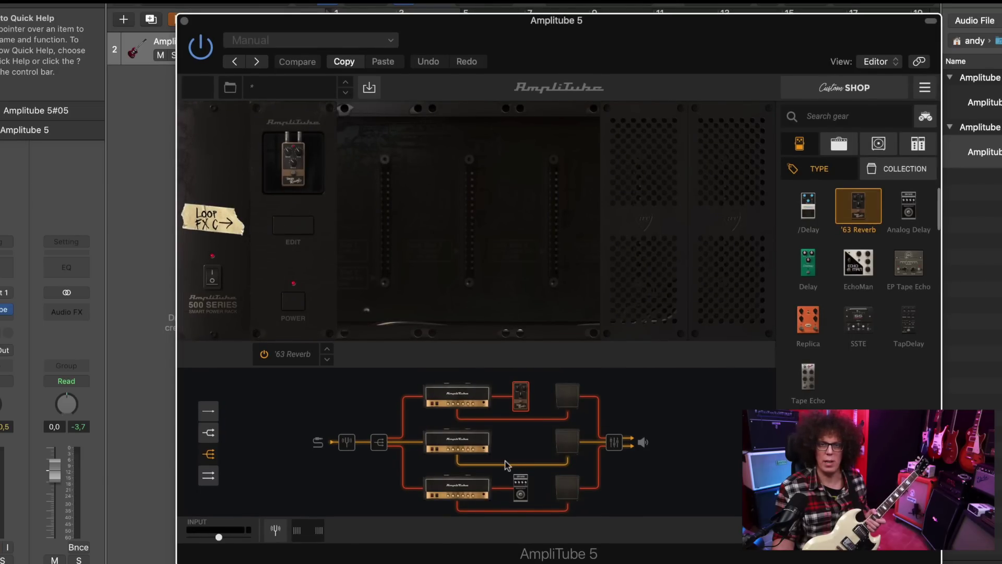
Step: View the close-up controls of the Analog Delay in the lower path and return to its loop effects rack
{"action": "left_click", "coordinate": [519, 487]}
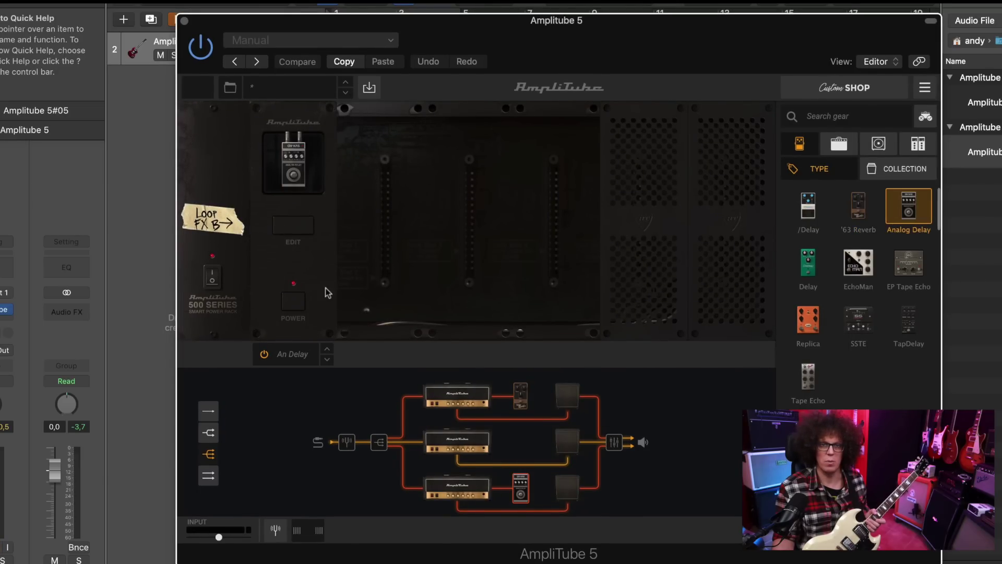
{"action": "left_click", "coordinate": [291, 230]}
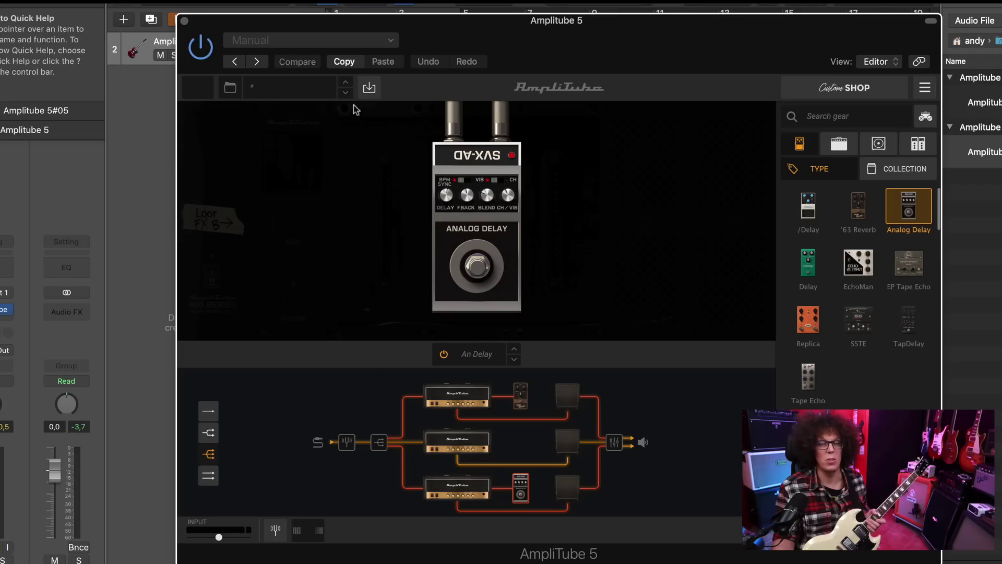
{"action": "left_click", "coordinate": [407, 248]}
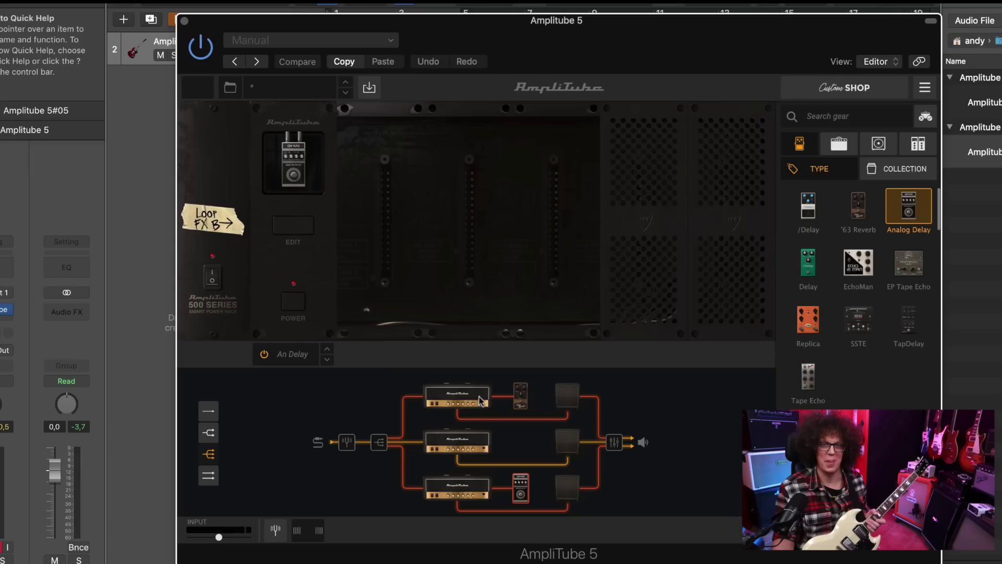
Step: Open the middle path's Brit 8000 amp and turn on input monitoring for the Amplitube 5 track
{"action": "left_click", "coordinate": [482, 443]}
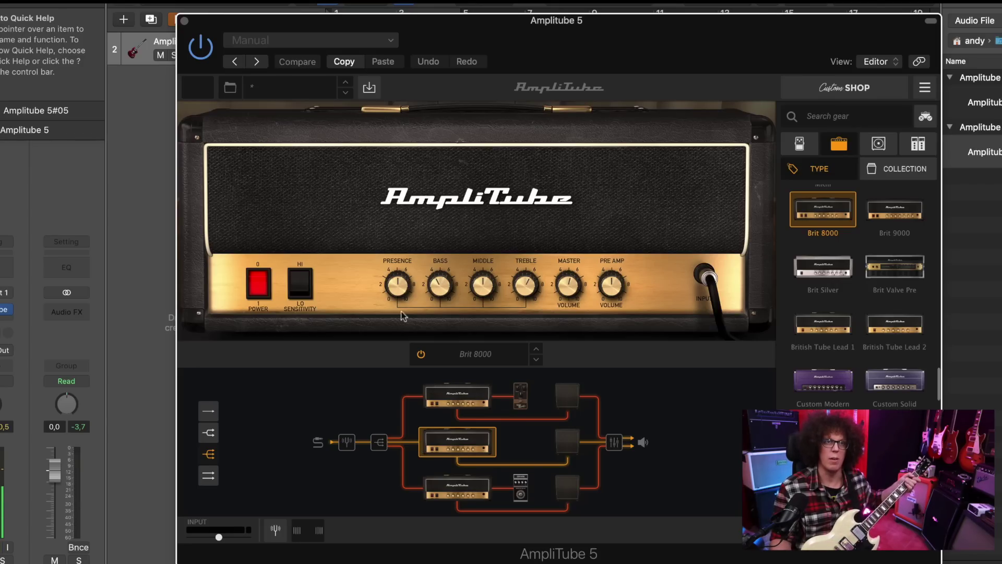
{"action": "left_click_drag", "start_coordinate": [231, 20], "coordinate": [285, 24]}
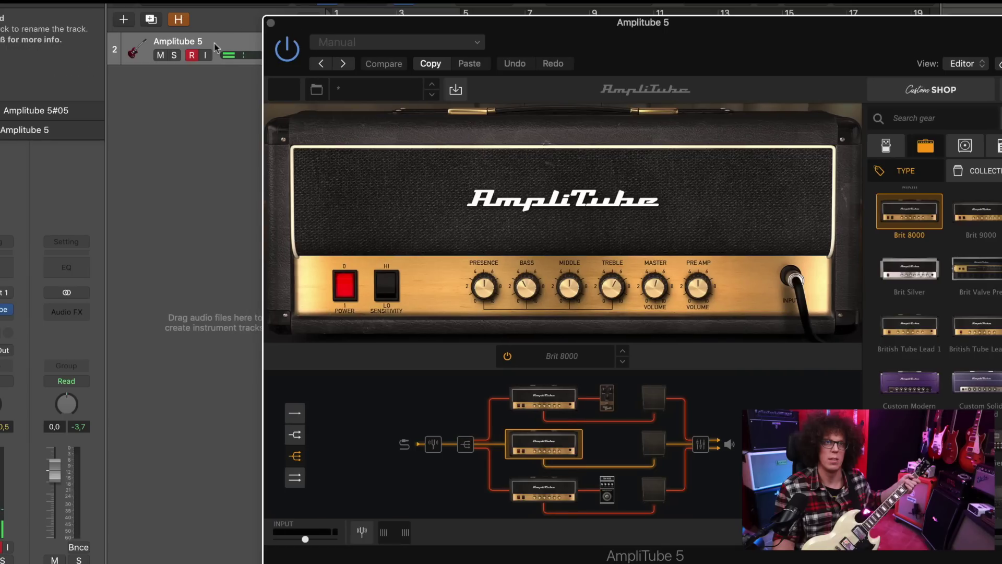
{"action": "left_click_drag", "start_coordinate": [409, 22], "coordinate": [291, 22]}
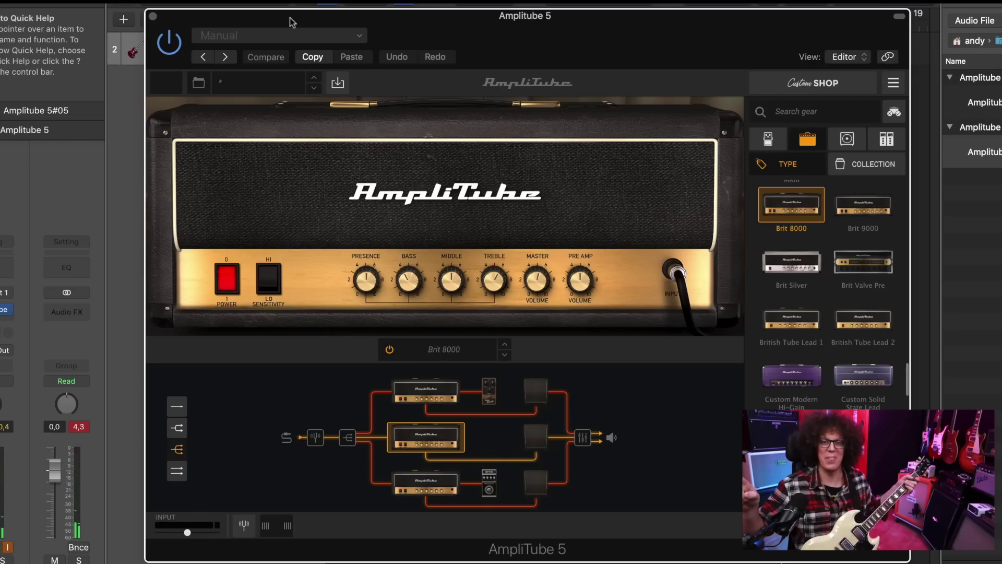
Step: Compare the close-up controls of the lower path's Analog Delay and the upper path's '63 Reverb
{"action": "left_click", "coordinate": [489, 481]}
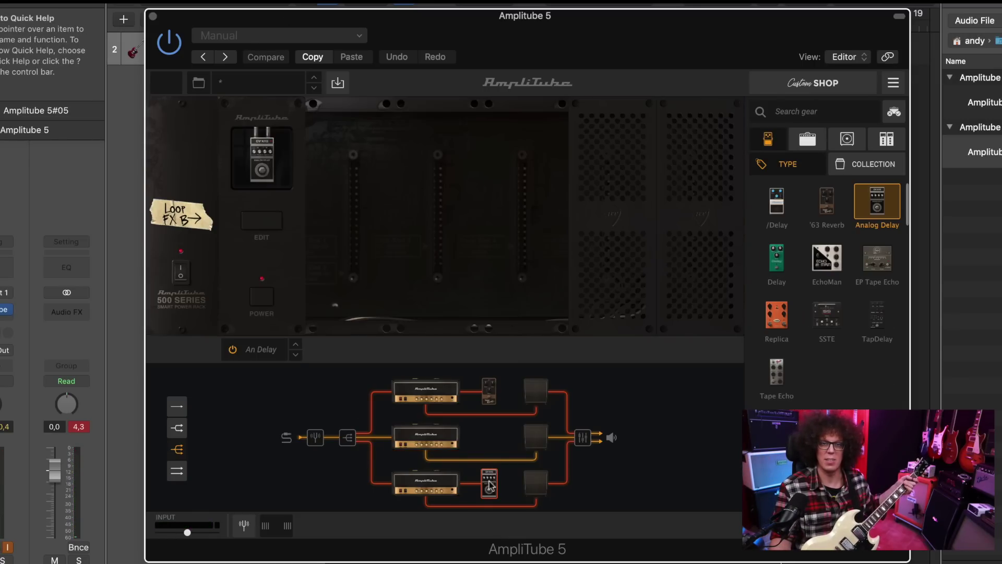
{"action": "left_click", "coordinate": [270, 221]}
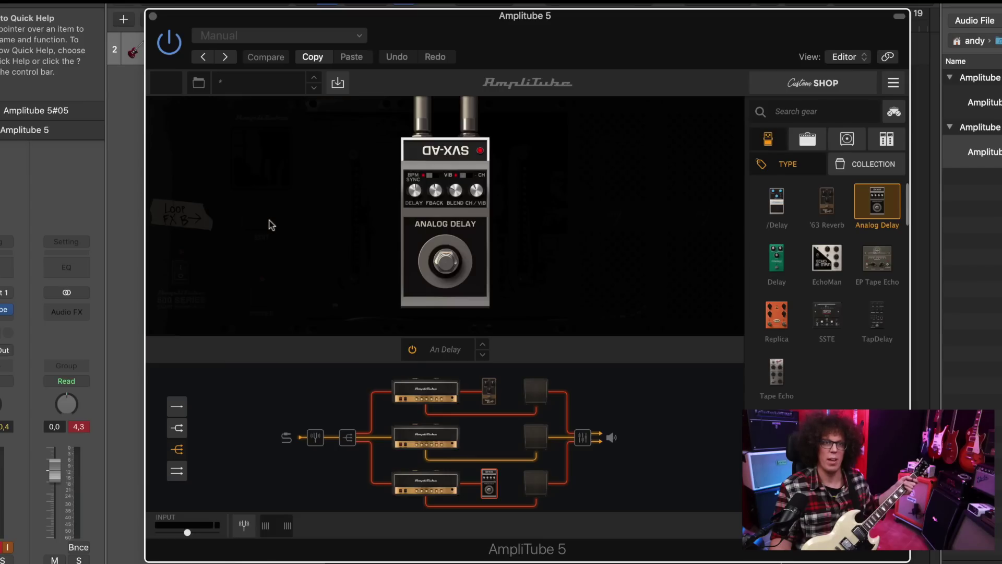
{"action": "left_click", "coordinate": [488, 398]}
{"action": "left_click", "coordinate": [266, 221]}
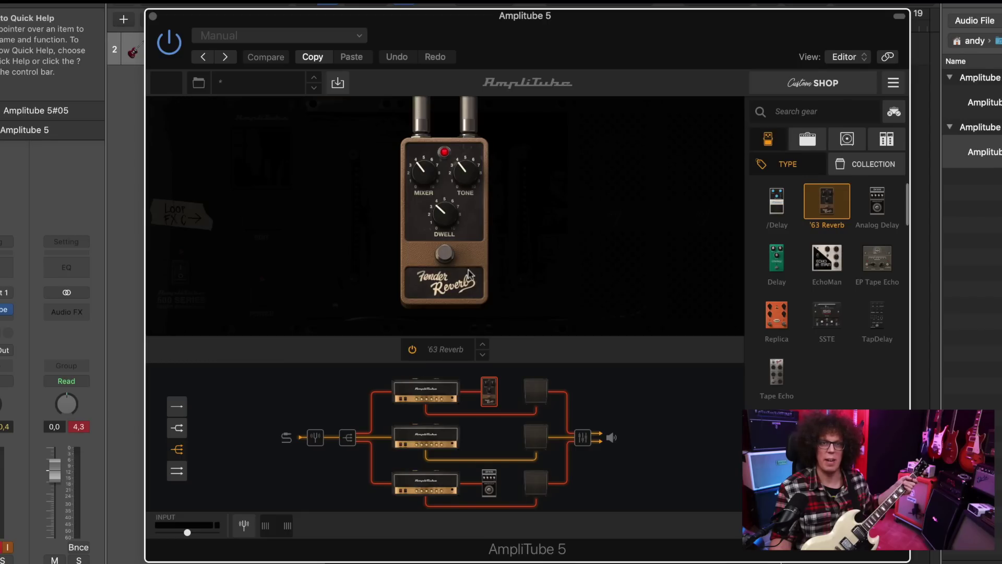
Step: Try different preamp volume settings on the lower path's Brit 8000 while the amp is temporarily switched off
{"action": "left_click", "coordinate": [441, 490]}
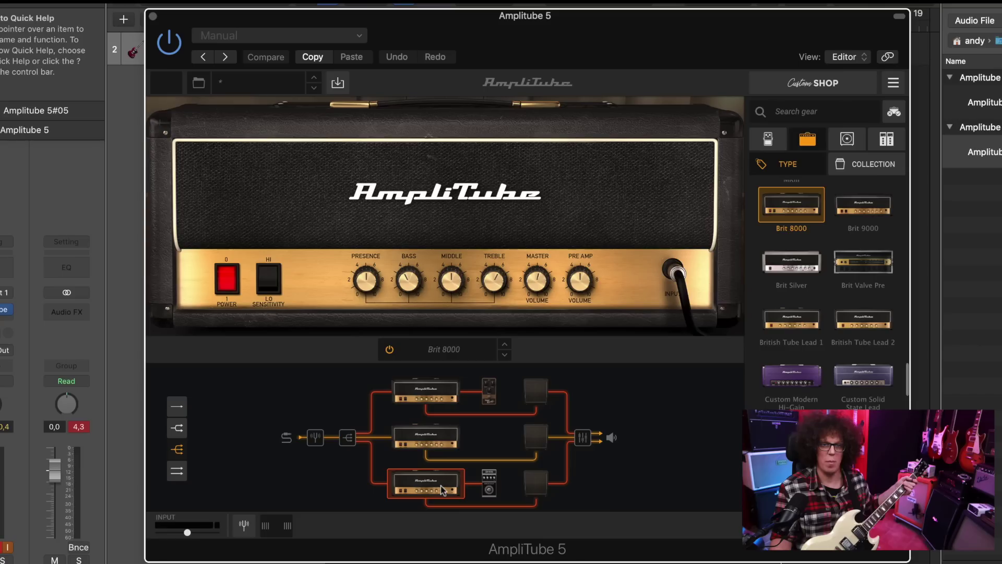
{"action": "left_click", "coordinate": [229, 285]}
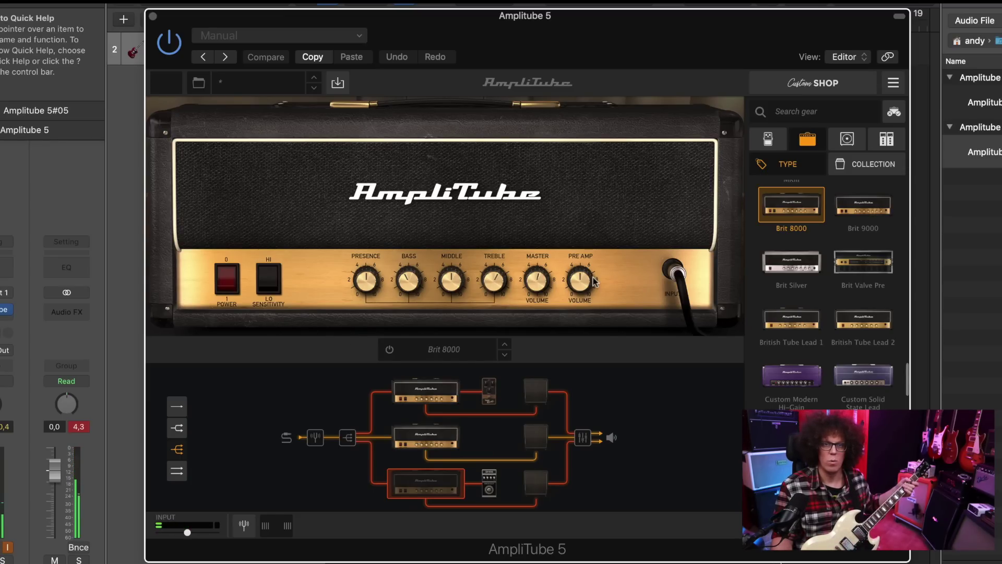
{"action": "left_click_drag", "start_coordinate": [594, 282], "coordinate": [563, 417]}
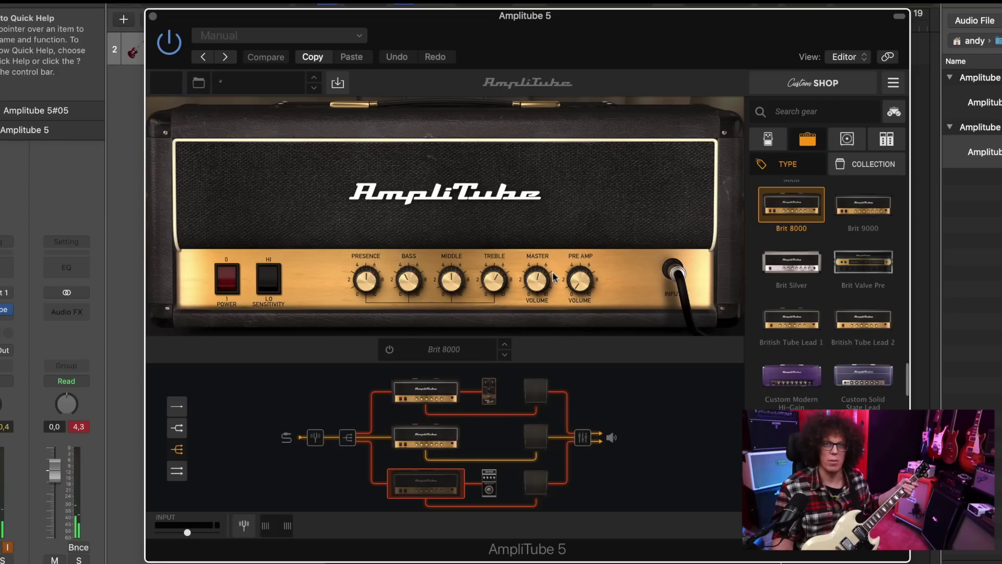
{"action": "left_click_drag", "start_coordinate": [587, 290], "coordinate": [584, 266]}
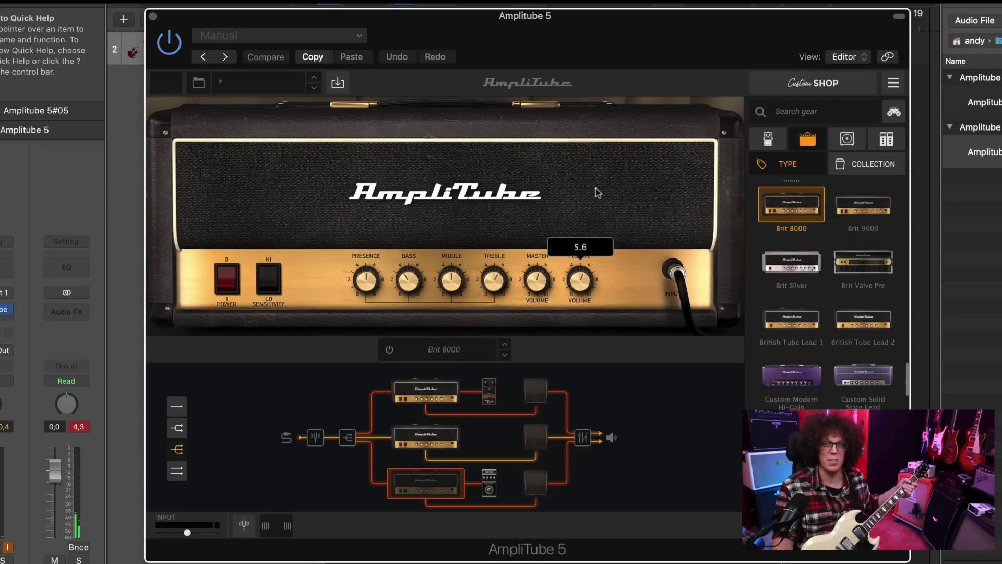
{"action": "left_click_drag", "start_coordinate": [597, 188], "coordinate": [591, 199]}
{"action": "mouse_move", "coordinate": [586, 284]}
{"action": "left_click_drag", "start_coordinate": [586, 285], "coordinate": [585, 289]}
{"action": "left_click", "coordinate": [227, 281]}
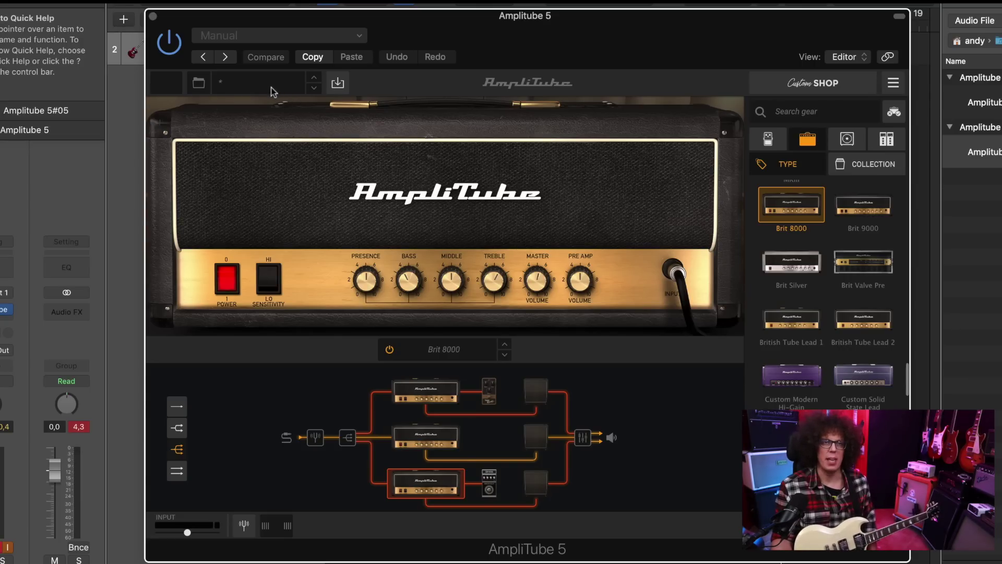
Step: Browse the preset collections and load the 3 British Channel preset from AmpliTube CS Free
{"action": "left_click", "coordinate": [199, 83]}
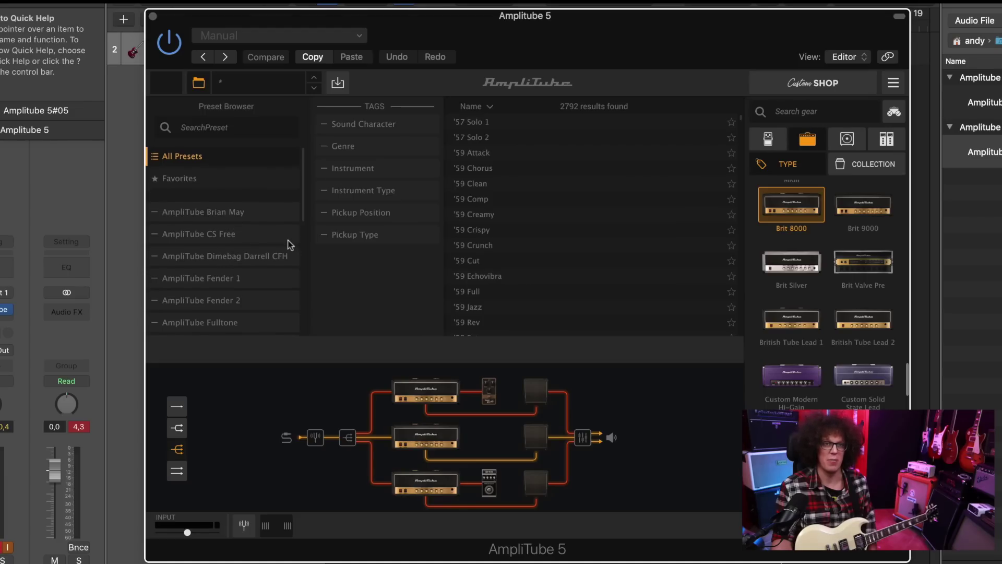
{"action": "scroll", "coordinate": [282, 242], "scroll_direction": "down", "scroll_amount": 2}
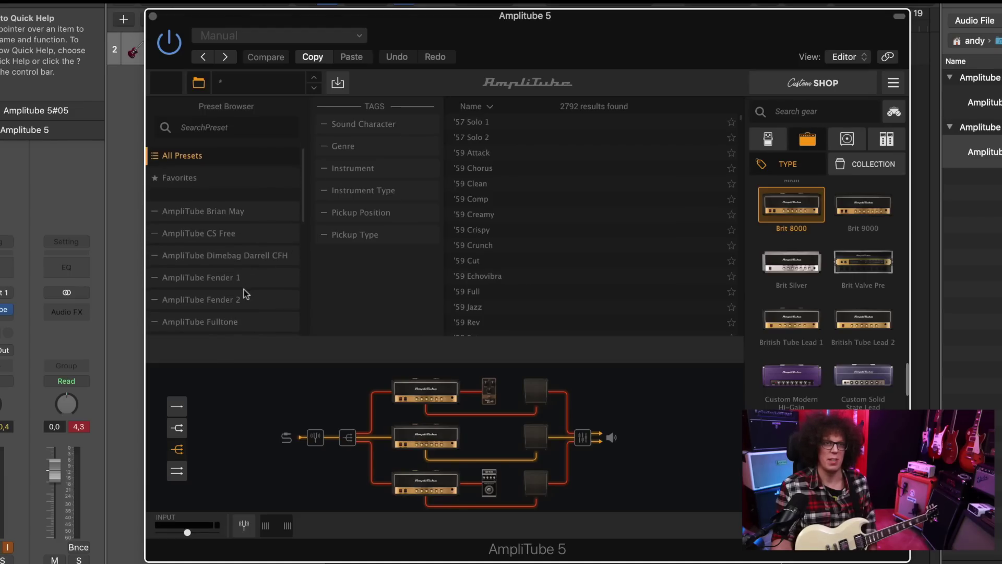
{"action": "scroll", "coordinate": [243, 289], "scroll_direction": "down", "scroll_amount": 2}
{"action": "scroll", "coordinate": [240, 287], "scroll_direction": "down", "scroll_amount": 3}
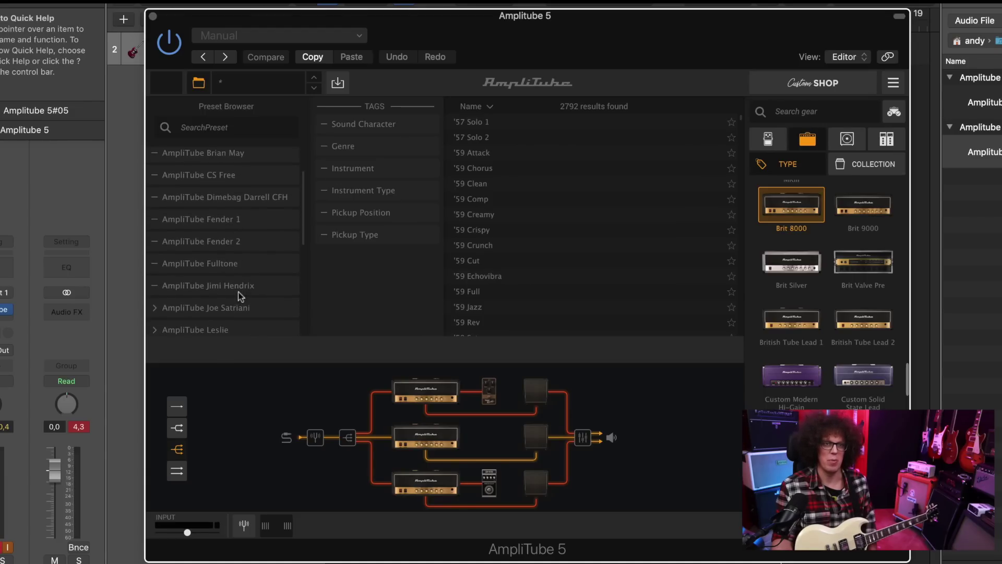
{"action": "scroll", "coordinate": [245, 286], "scroll_direction": "up", "scroll_amount": 5}
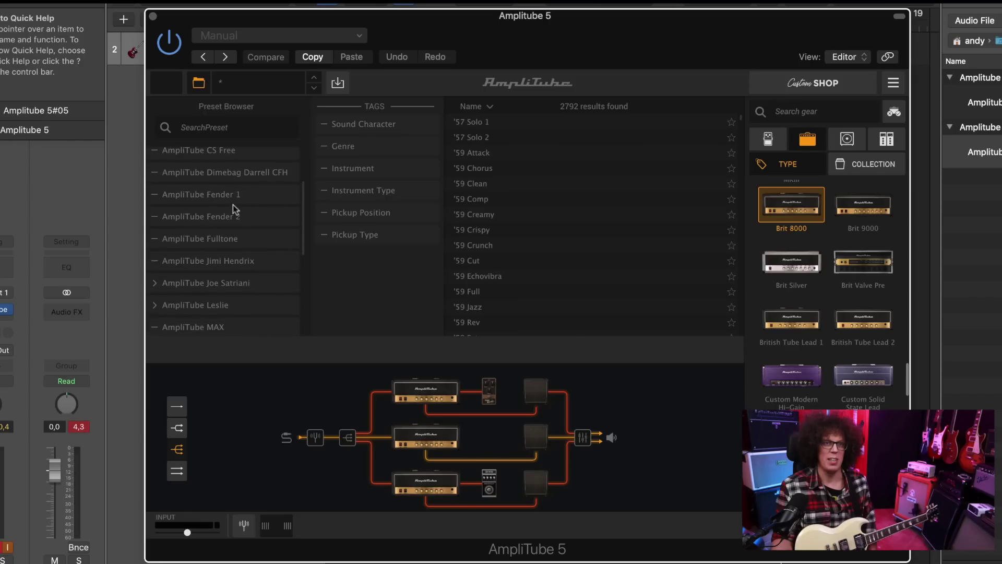
{"action": "left_click", "coordinate": [228, 236]}
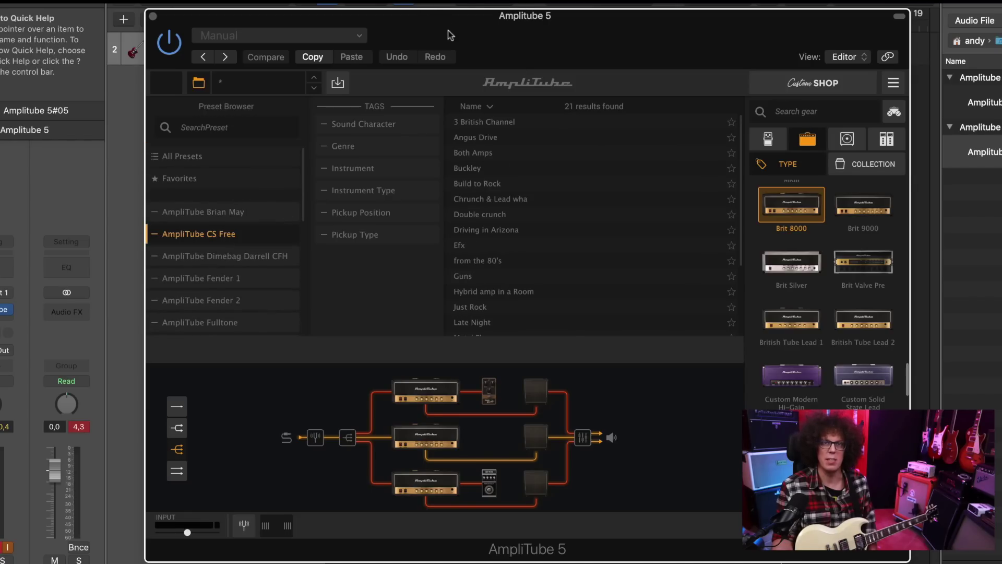
{"action": "left_click_drag", "start_coordinate": [449, 57], "coordinate": [399, 85]}
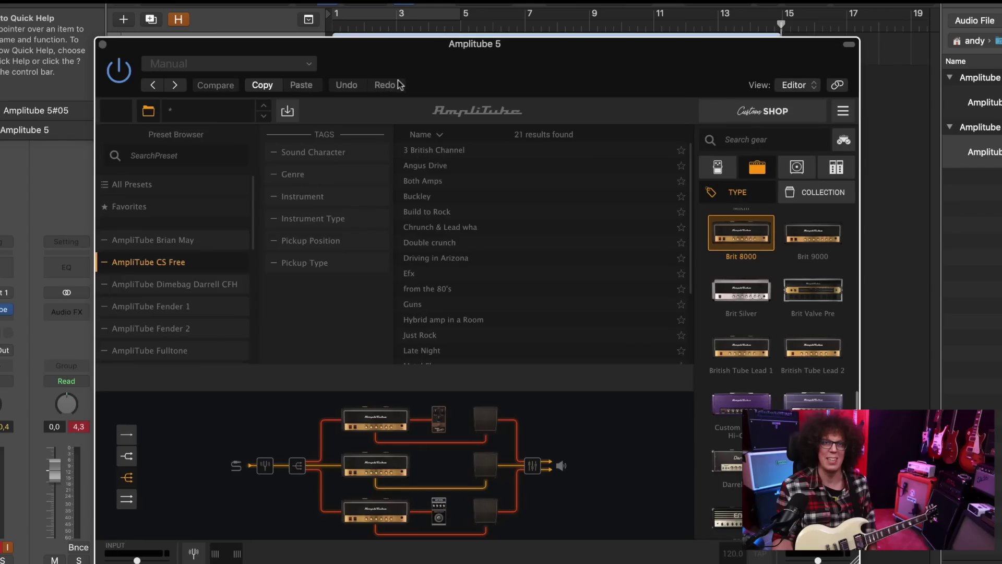
{"action": "left_click", "coordinate": [437, 150]}
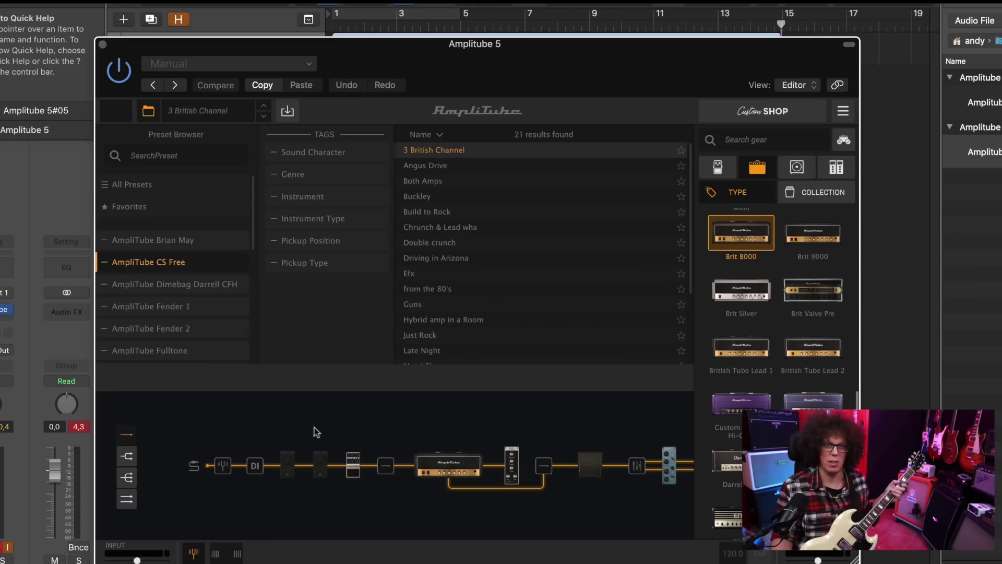
Step: Close the preset browser and audition the 3 British Channel rig with its 7 Band Graphic pedal switched off and back on
{"action": "left_click", "coordinate": [148, 111]}
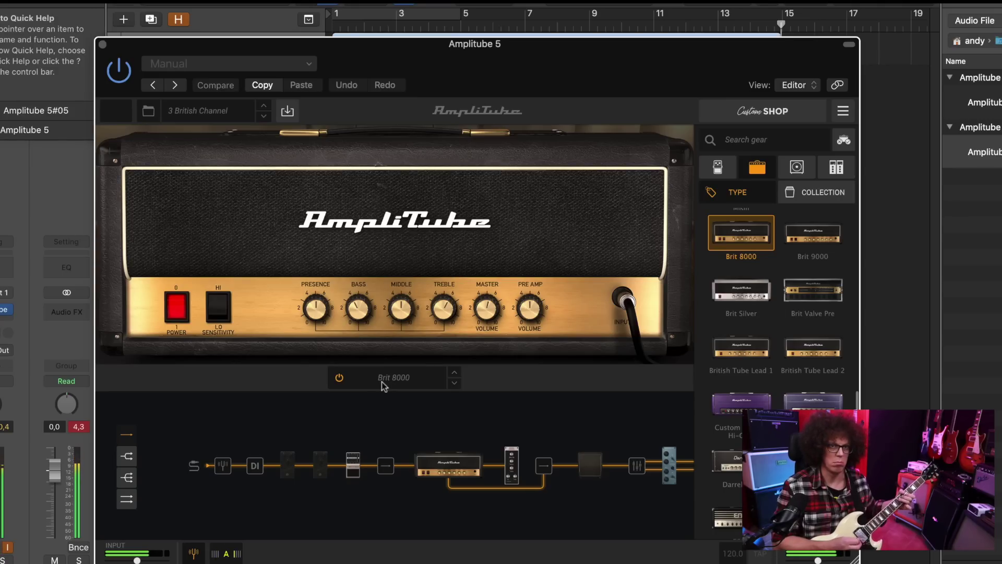
{"action": "left_click", "coordinate": [351, 469]}
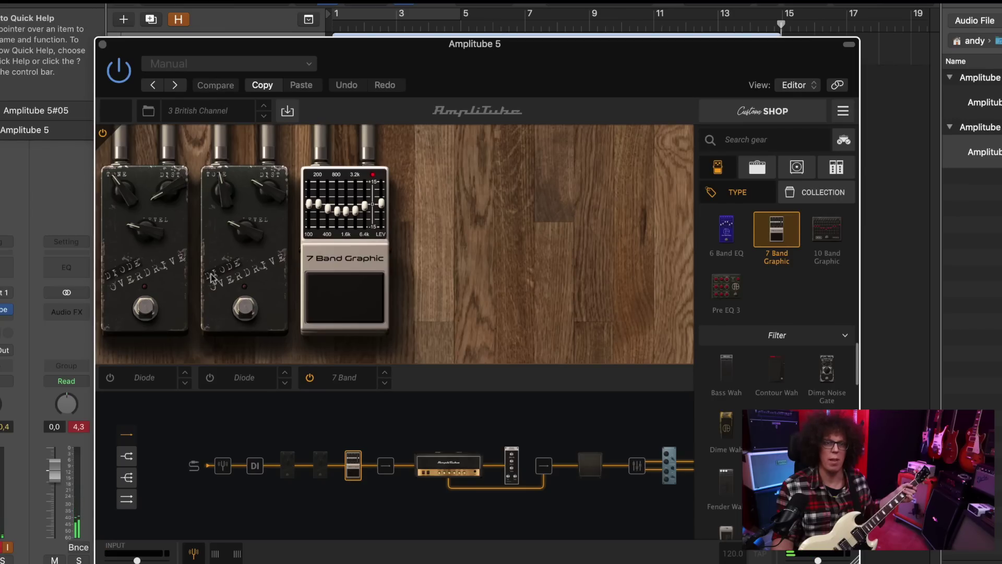
{"action": "left_click", "coordinate": [356, 287]}
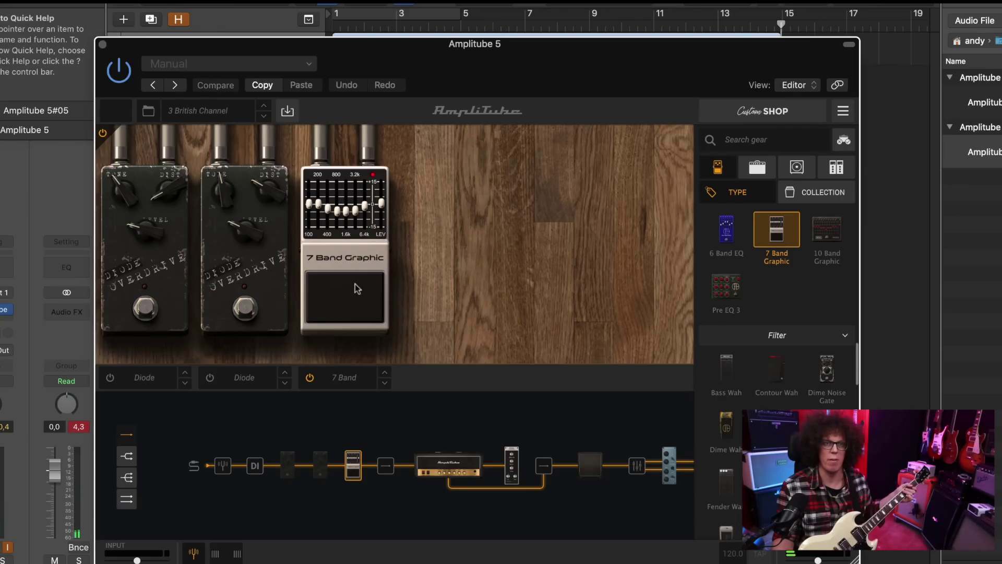
{"action": "left_click", "coordinate": [356, 287]}
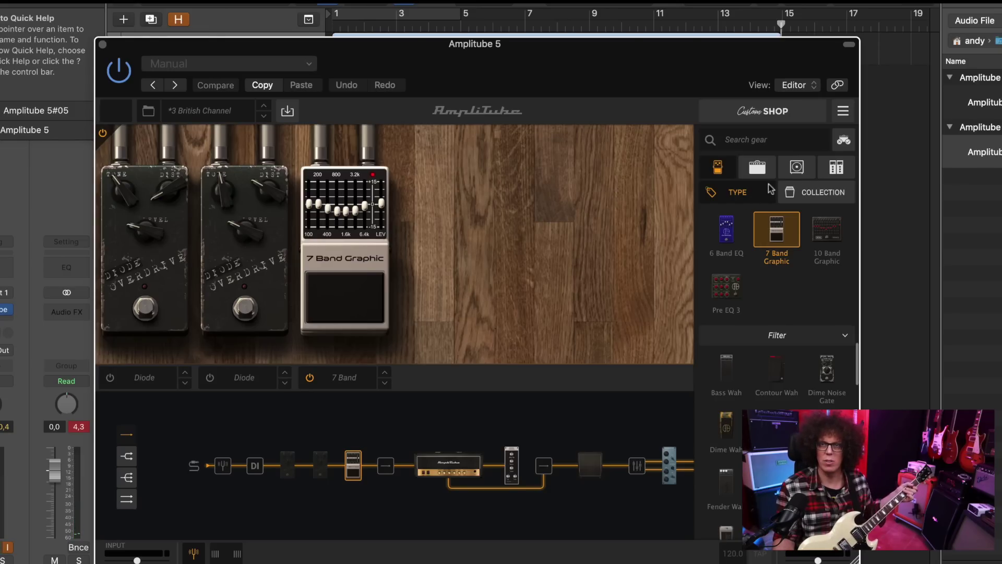
Step: Search the gear for "noi" and add the Noise Gate pedal at the front of the chain, before the first Diode Overdrive
{"action": "scroll", "coordinate": [783, 230], "scroll_direction": "up", "scroll_amount": 5}
{"action": "scroll", "coordinate": [784, 227], "scroll_direction": "up", "scroll_amount": 10}
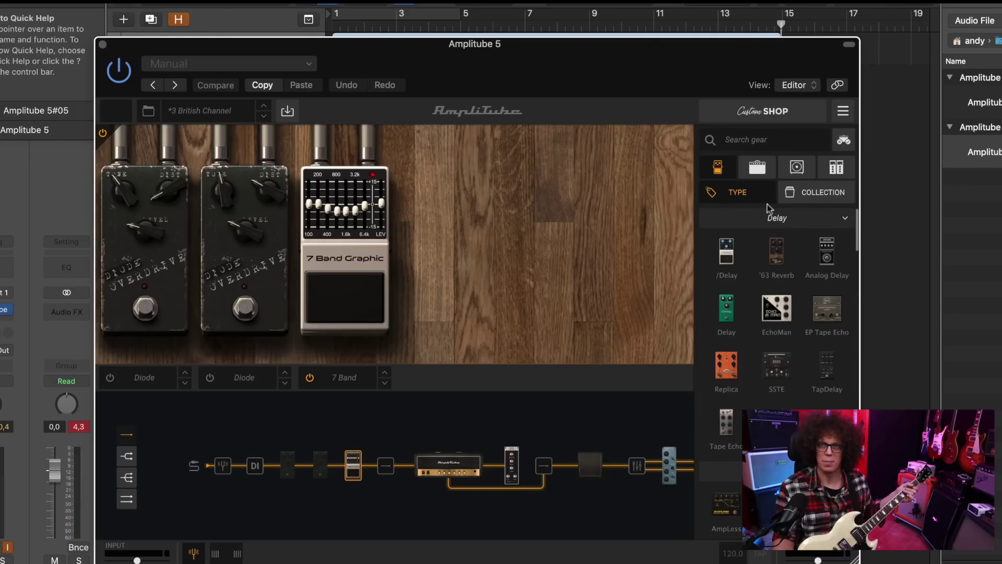
{"action": "left_click", "coordinate": [746, 140]}
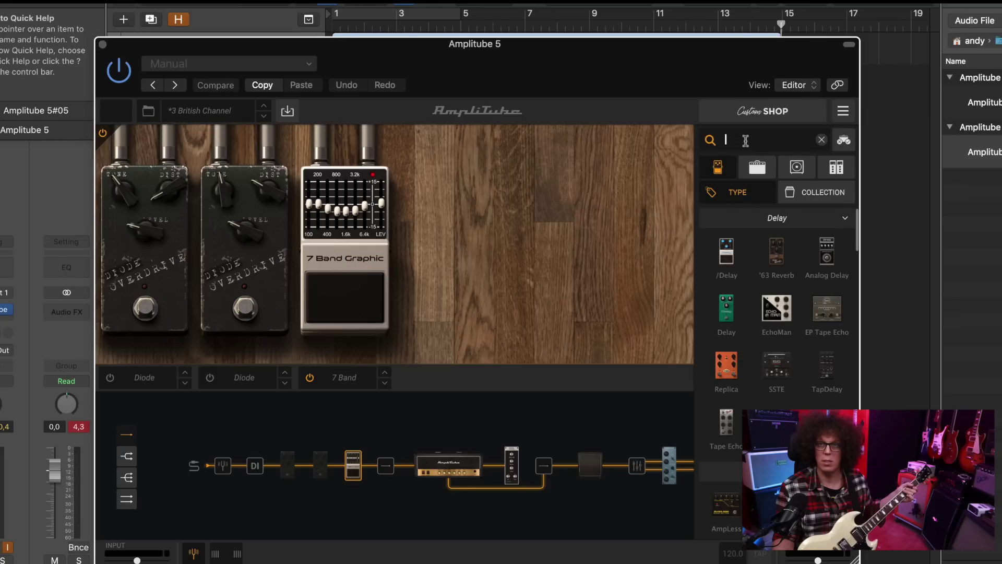
{"action": "type", "text": "noi"}
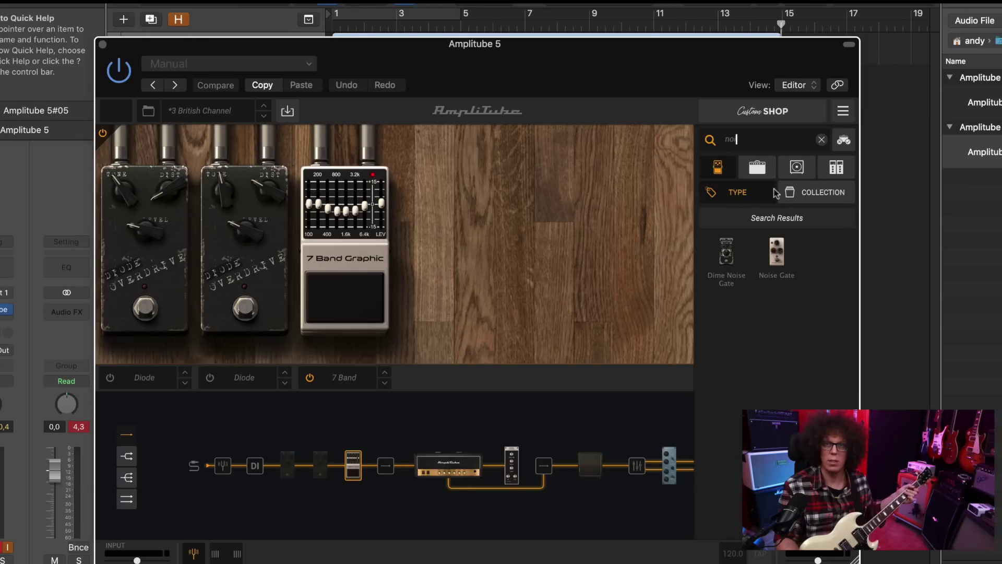
{"action": "left_click_drag", "start_coordinate": [777, 251], "coordinate": [282, 462]}
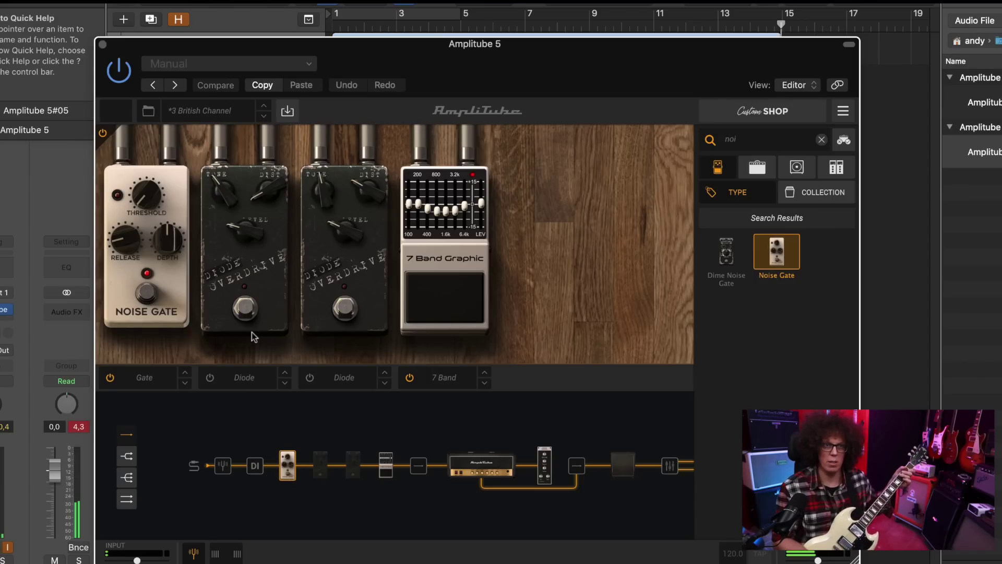
Step: Raise the Noise Gate's threshold to about -51.8 dB and switch on both Diode Overdrive pedals
{"action": "mouse_move", "coordinate": [145, 180]}
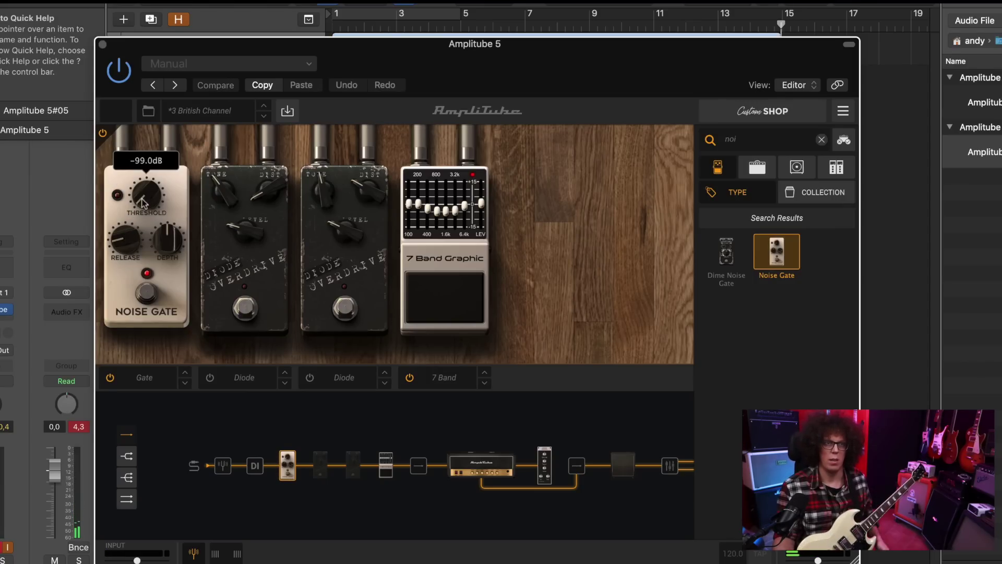
{"action": "left_click_drag", "start_coordinate": [145, 181], "coordinate": [146, 147]}
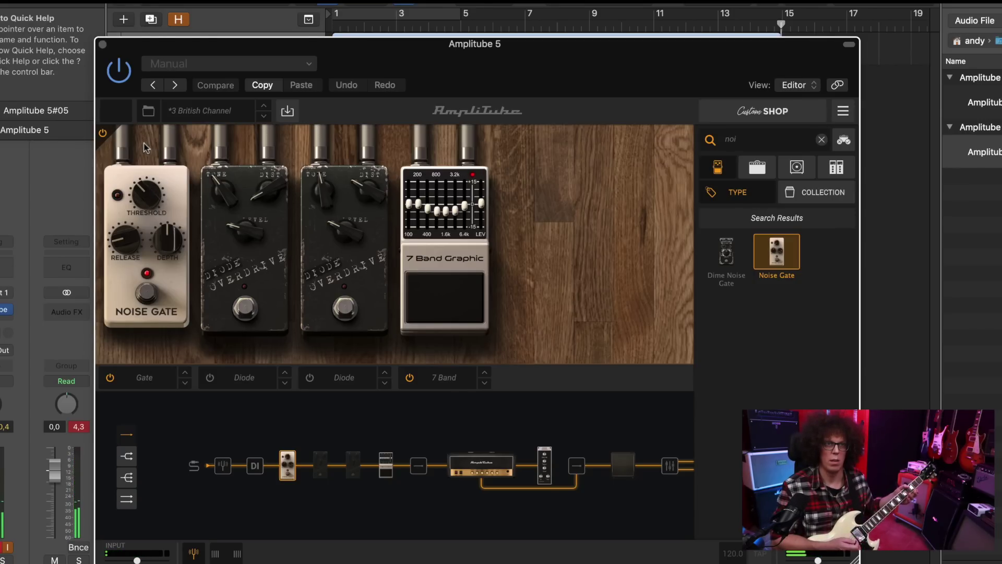
{"action": "left_click_drag", "start_coordinate": [147, 200], "coordinate": [147, 176]}
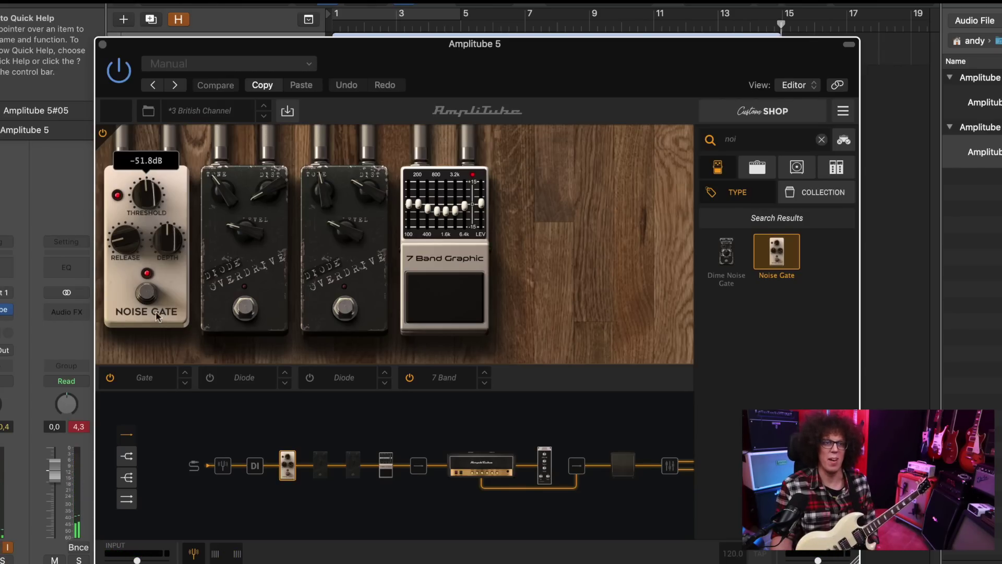
{"action": "left_click", "coordinate": [255, 321]}
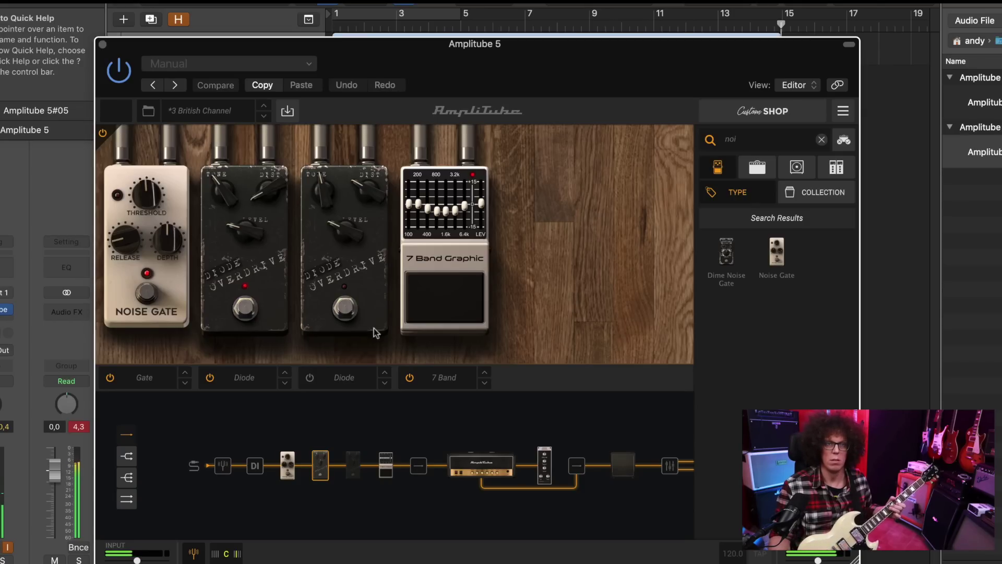
{"action": "left_click", "coordinate": [349, 302]}
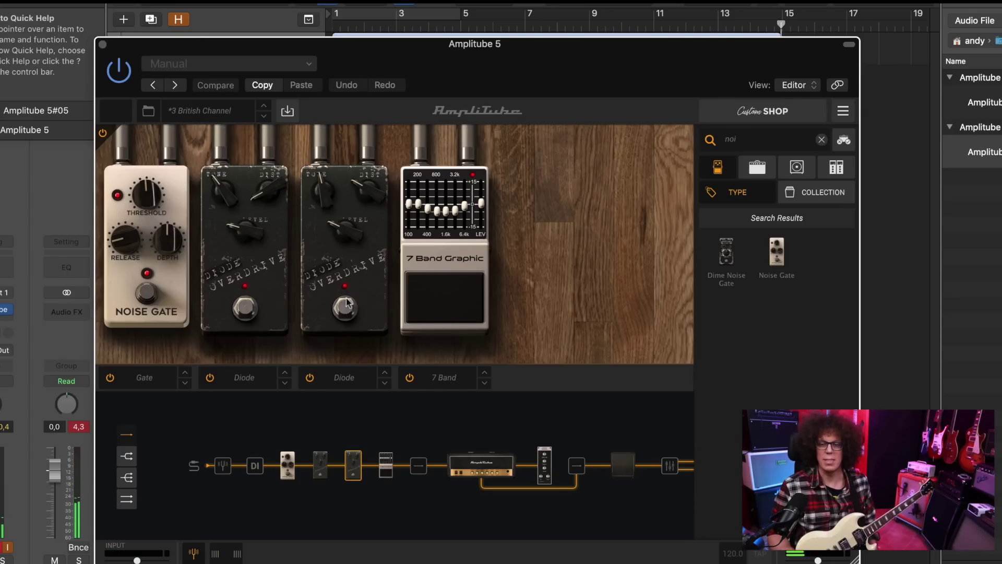
Step: Load the Angus Drive preset from AmpliTube CS Free and return to its pedalboard
{"action": "left_click", "coordinate": [154, 111]}
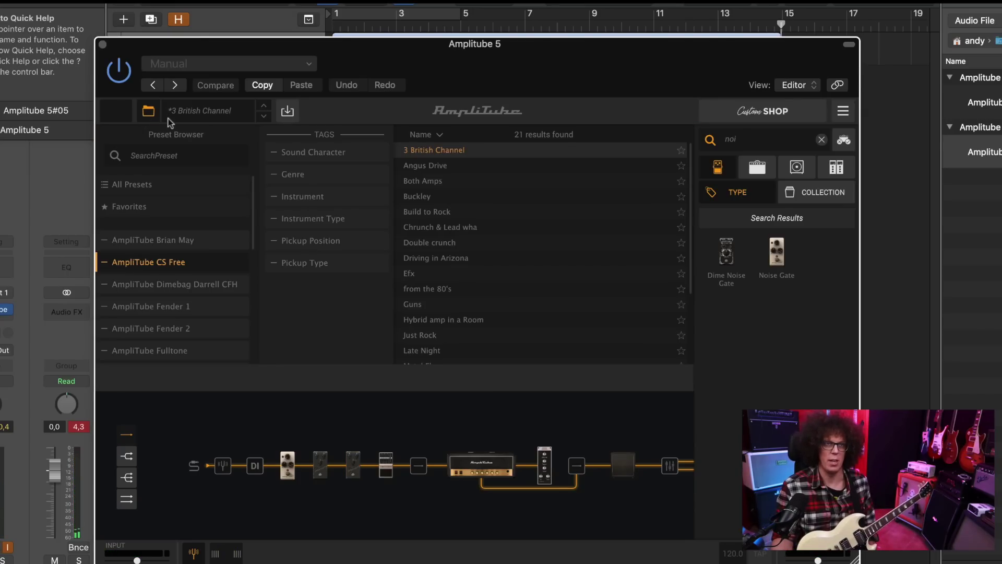
{"action": "left_click", "coordinate": [440, 168]}
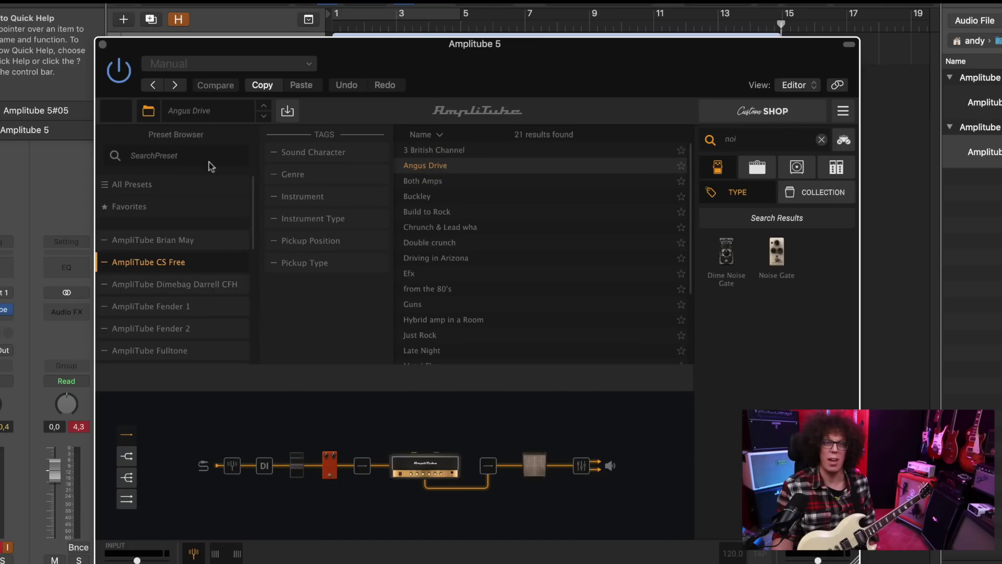
{"action": "left_click", "coordinate": [141, 114]}
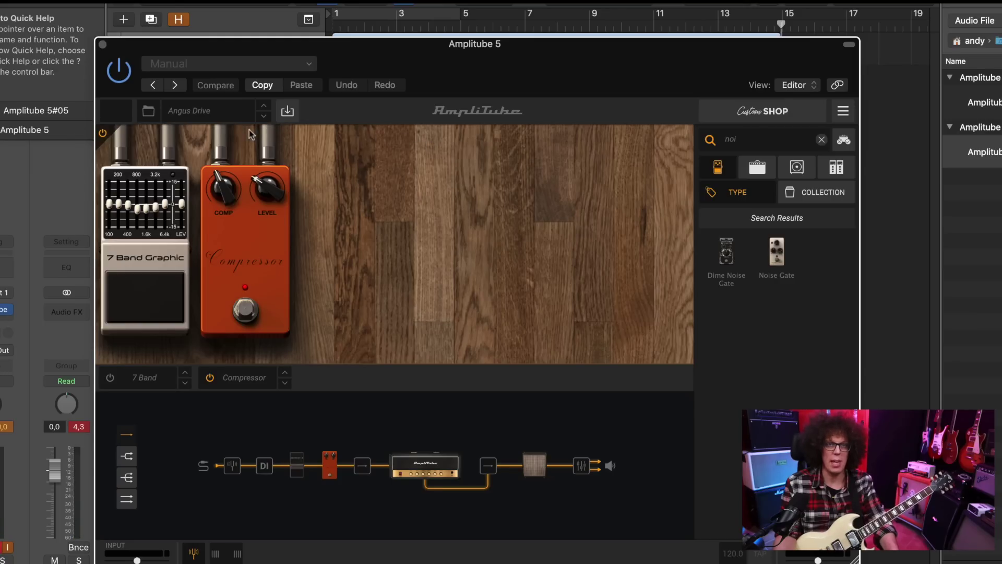
Step: Look through the preset collections, including AmpliTube CS Free, Jimi Hendrix and Metal, in both the quick preset list and the preset browser
{"action": "left_click", "coordinate": [195, 112]}
{"action": "mouse_move", "coordinate": [251, 175]}
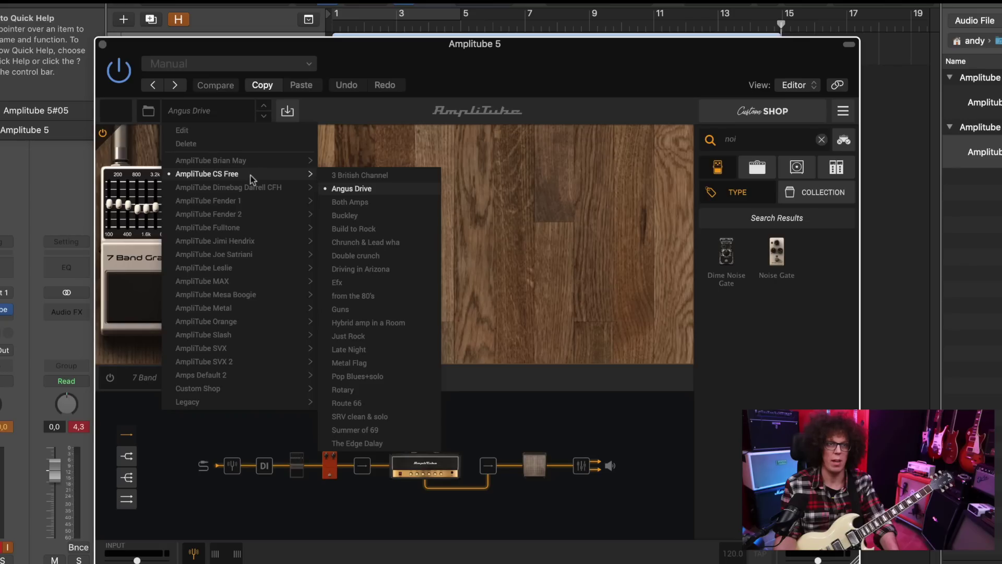
{"action": "left_click", "coordinate": [381, 153]}
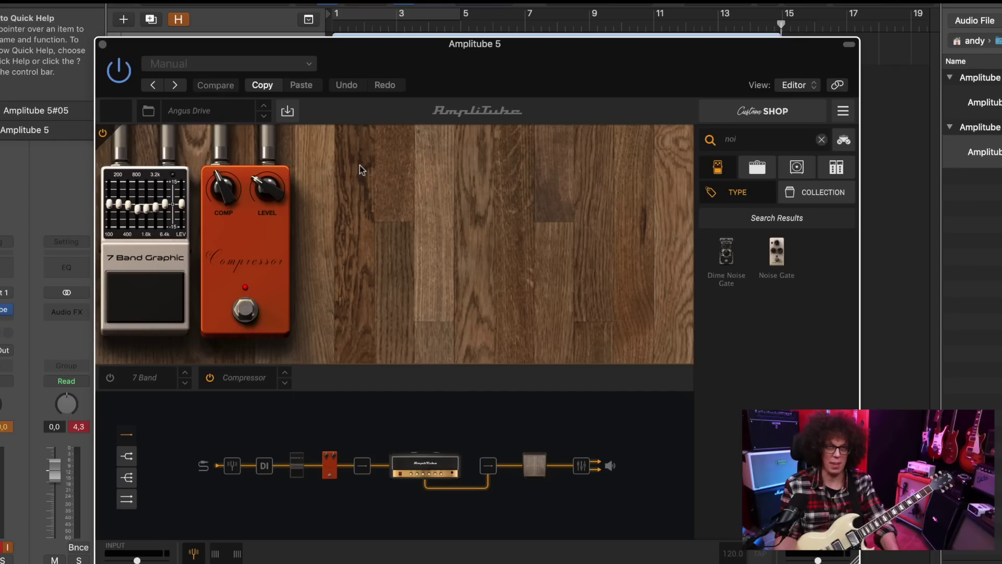
{"action": "left_click", "coordinate": [209, 114]}
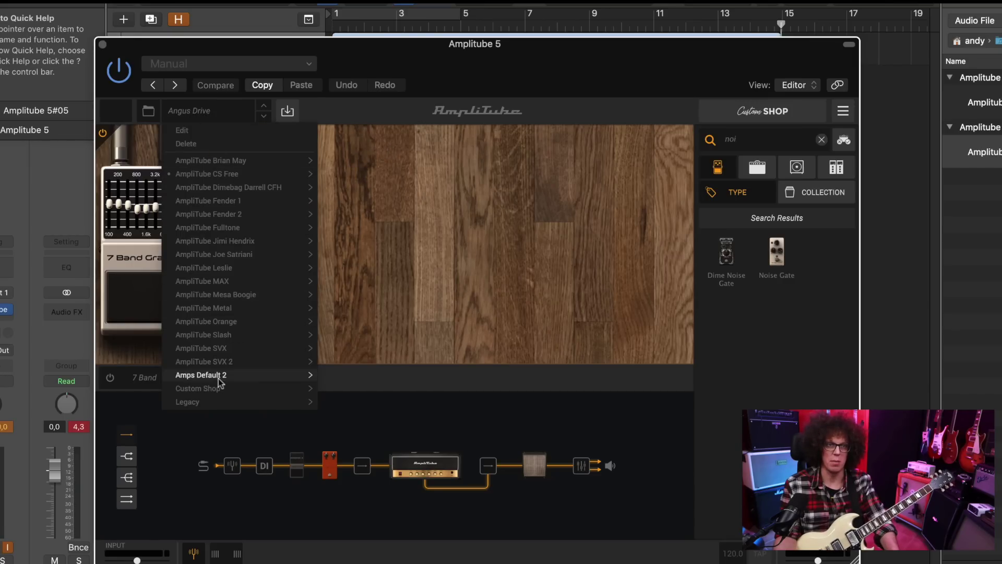
{"action": "mouse_move", "coordinate": [292, 243]}
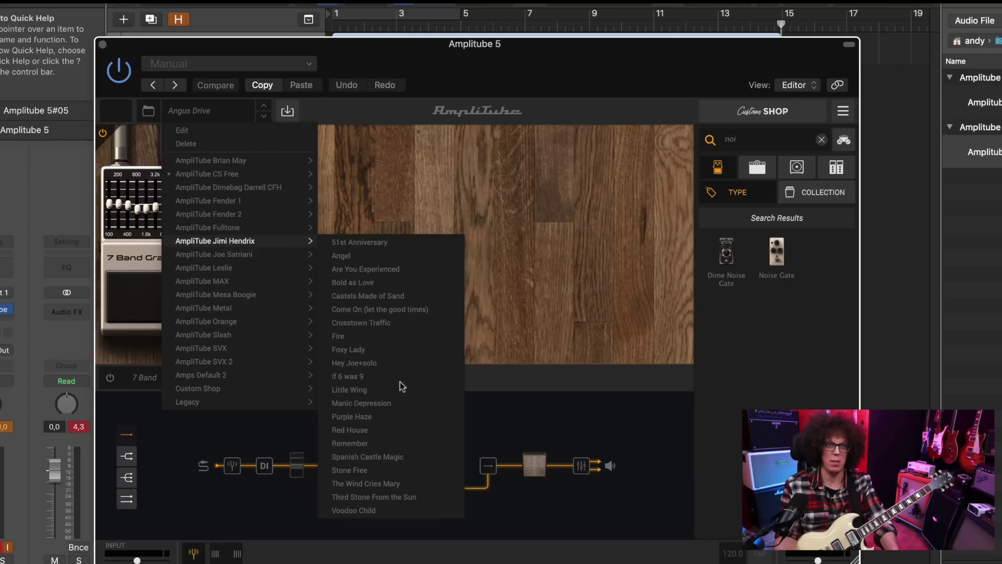
{"action": "mouse_move", "coordinate": [255, 307]}
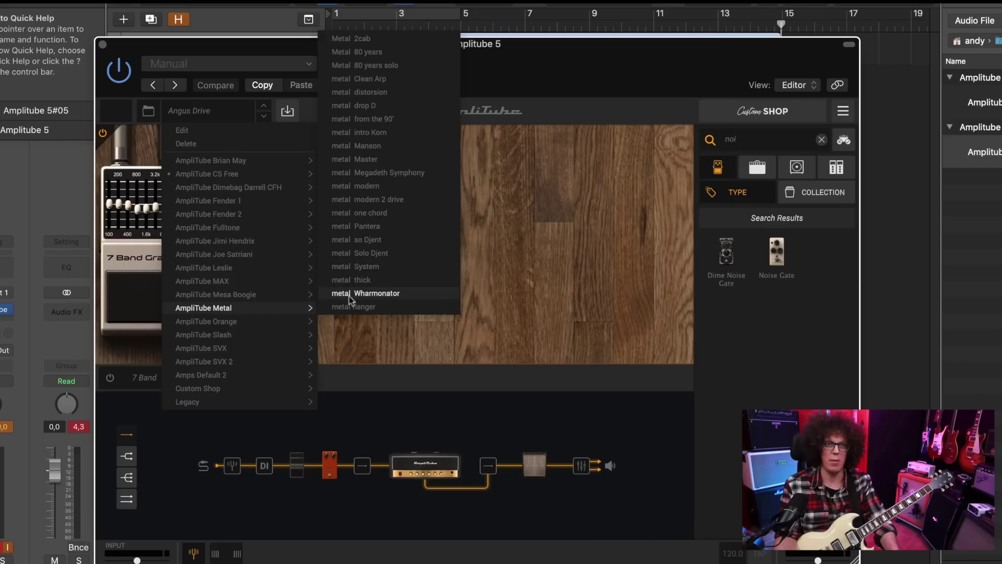
{"action": "left_click", "coordinate": [148, 110]}
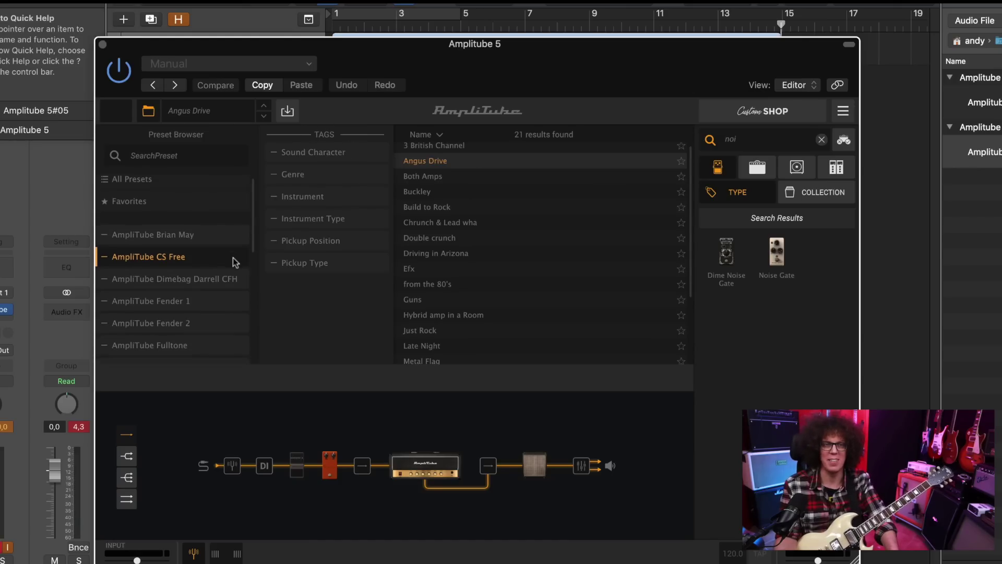
{"action": "scroll", "coordinate": [234, 263], "scroll_direction": "down", "scroll_amount": 1}
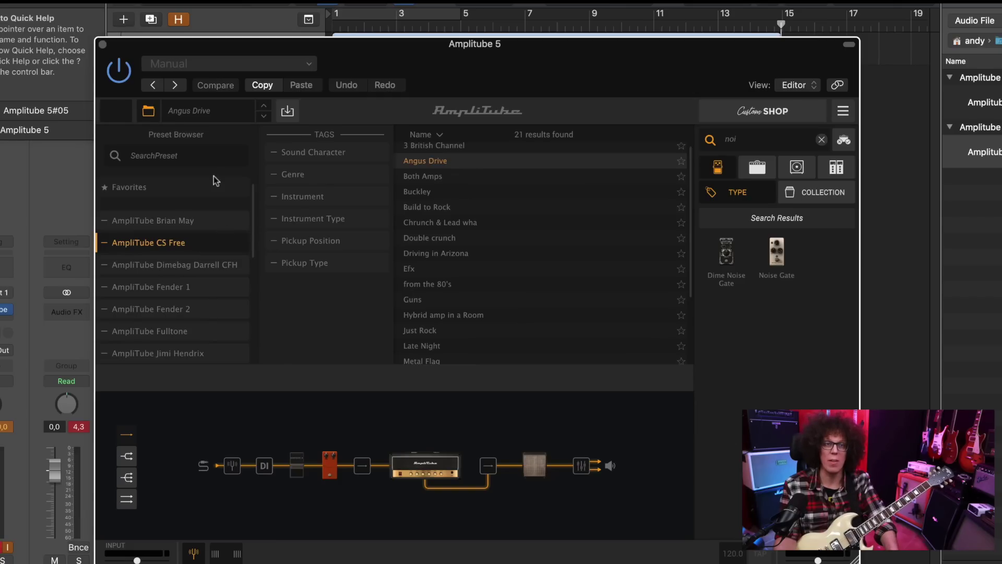
{"action": "left_click", "coordinate": [142, 110]}
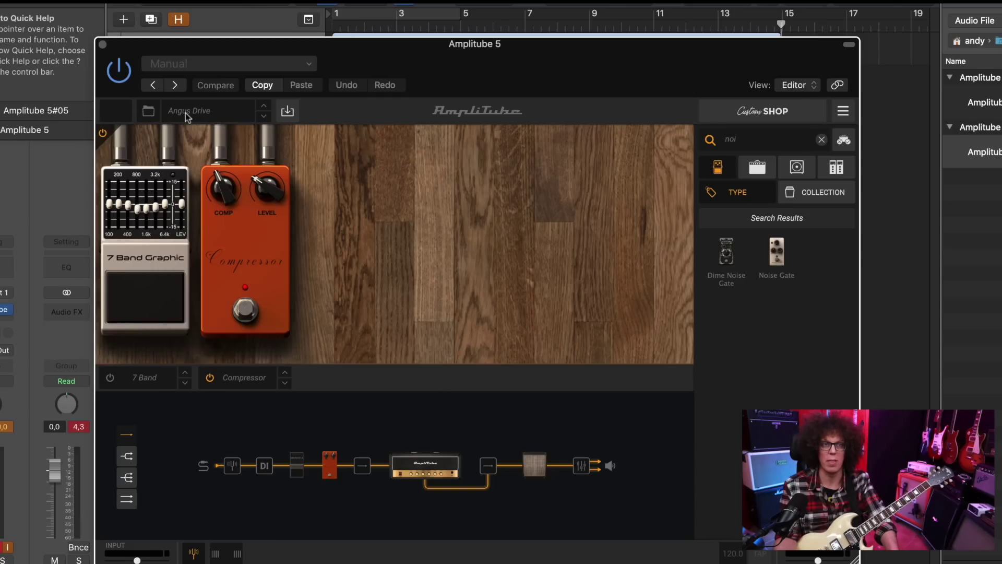
Step: Load the Pop Blues+solo preset from AmpliTube CS Free and return to its pedalboard
{"action": "left_click", "coordinate": [156, 111]}
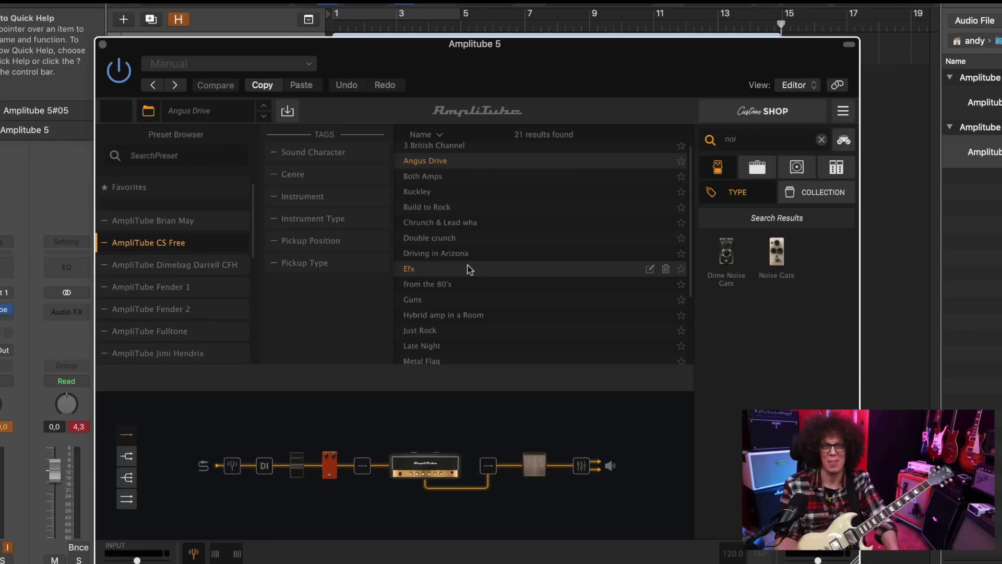
{"action": "scroll", "coordinate": [466, 296], "scroll_direction": "down", "scroll_amount": 2}
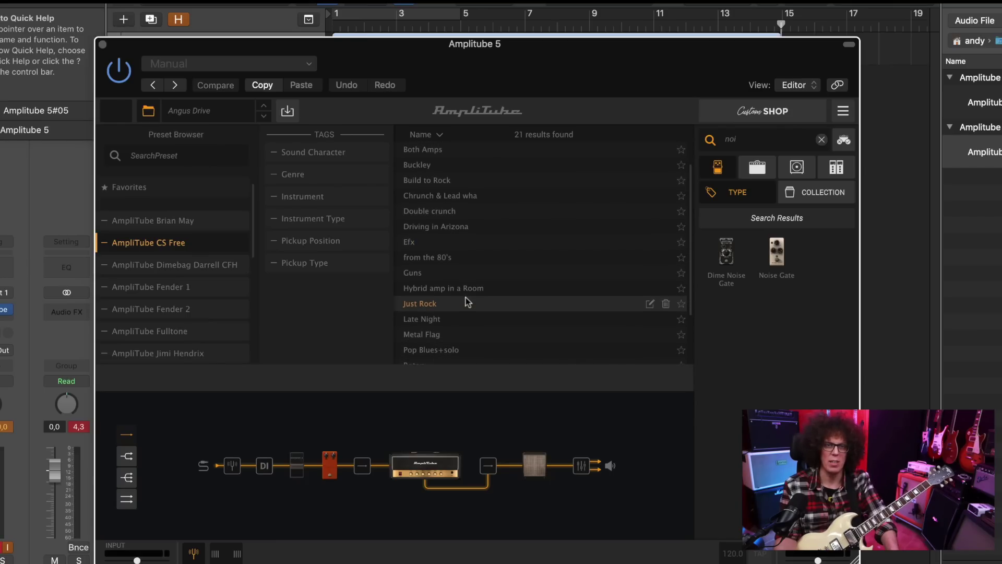
{"action": "scroll", "coordinate": [467, 302], "scroll_direction": "down", "scroll_amount": 2}
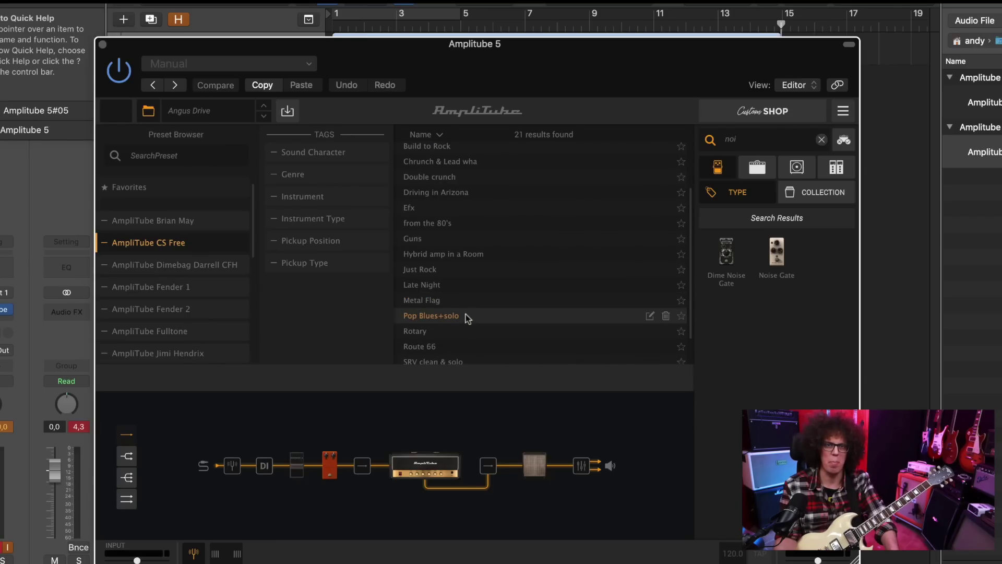
{"action": "left_click", "coordinate": [466, 315]}
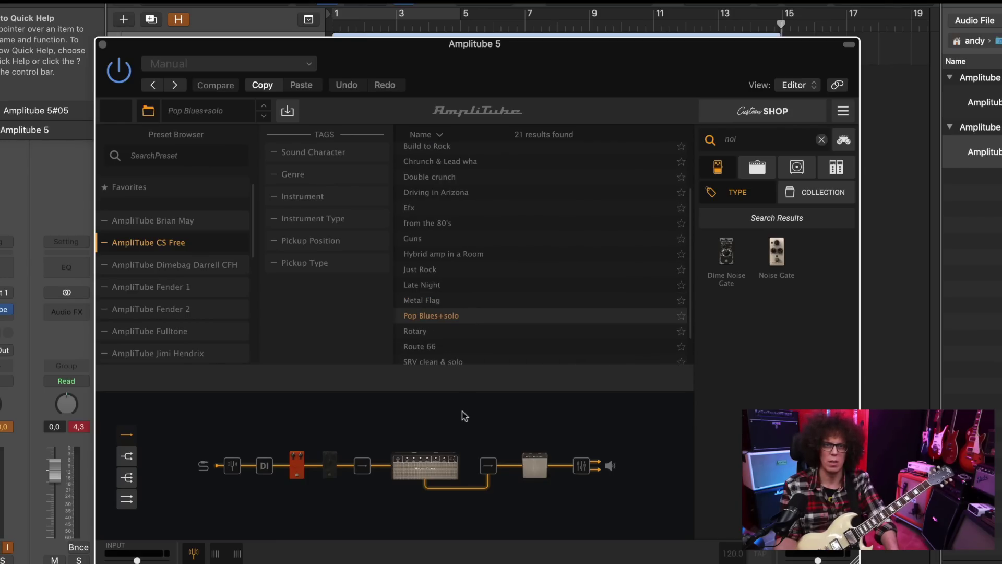
{"action": "left_click", "coordinate": [149, 112]}
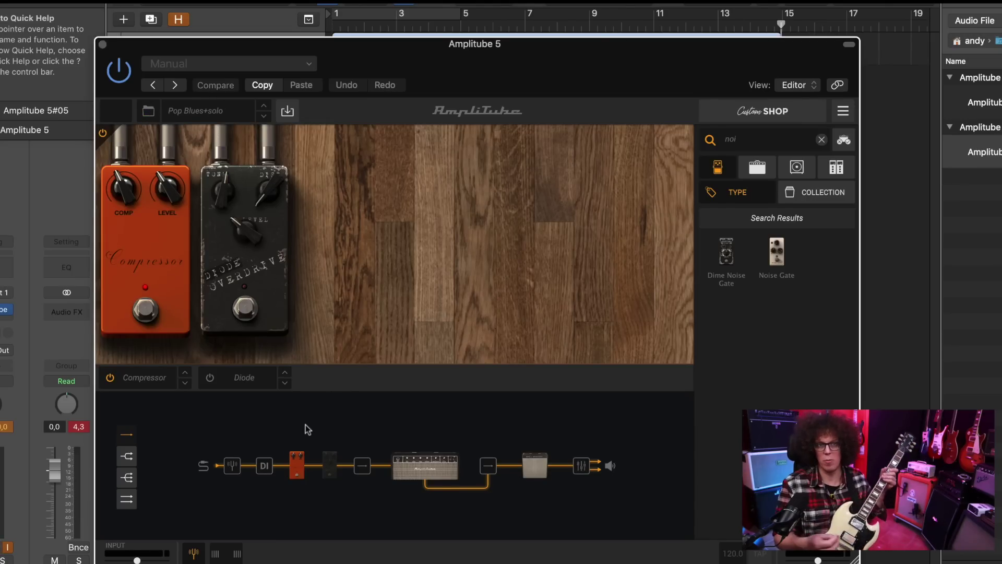
Step: Compare the Pop Blues+solo sound with the Diode Overdrive pedal on and off, leaving it off
{"action": "left_click", "coordinate": [243, 312]}
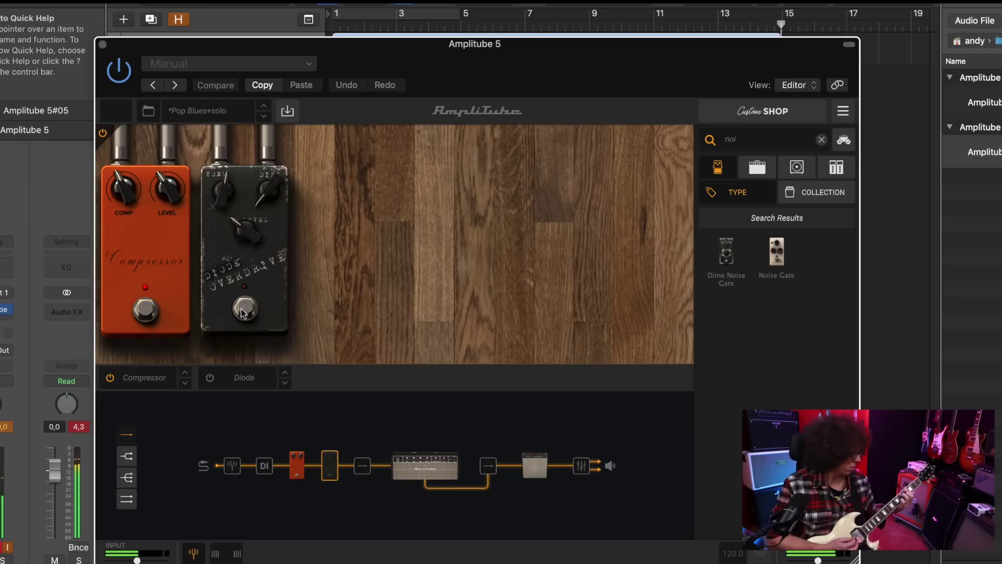
{"action": "left_click", "coordinate": [243, 310]}
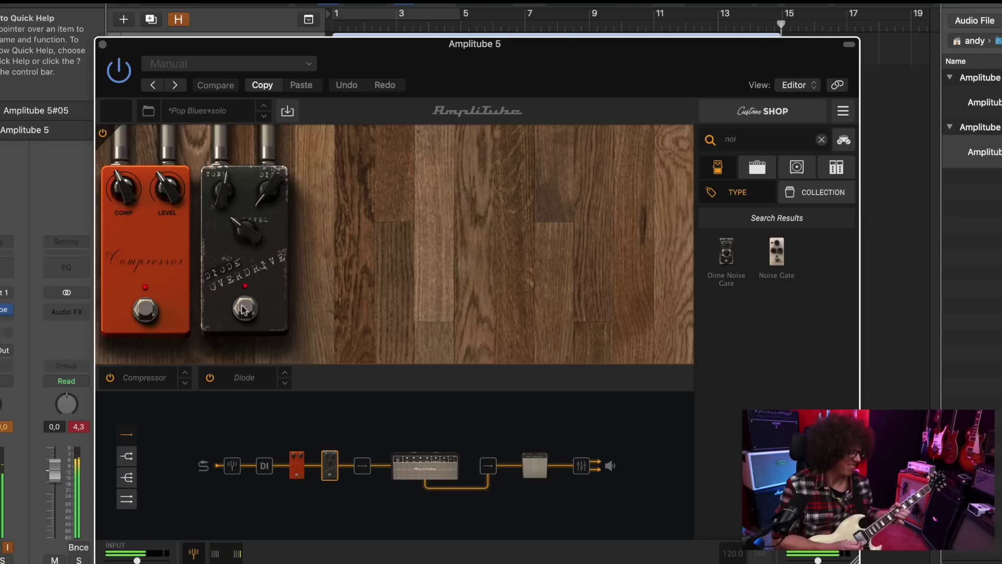
{"action": "left_click", "coordinate": [243, 309]}
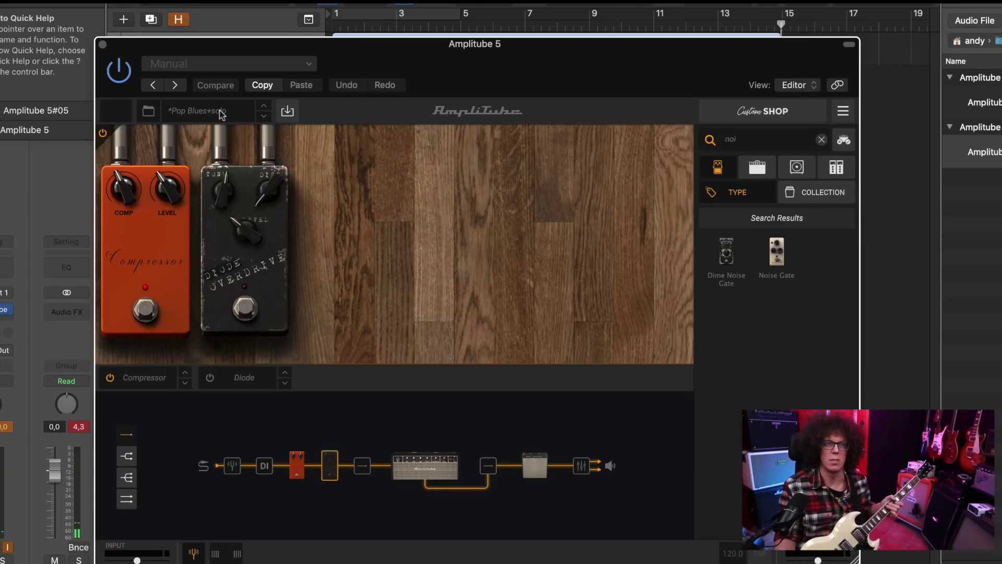
Step: Load the Guns preset from AmpliTube CS Free and show its Brit 8000 amp
{"action": "left_click", "coordinate": [148, 112]}
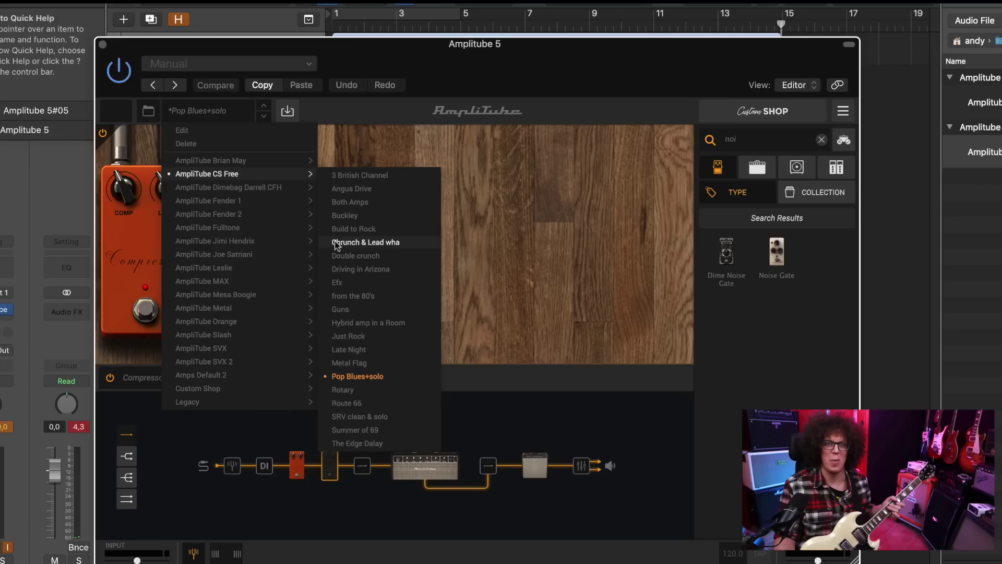
{"action": "left_click", "coordinate": [374, 309]}
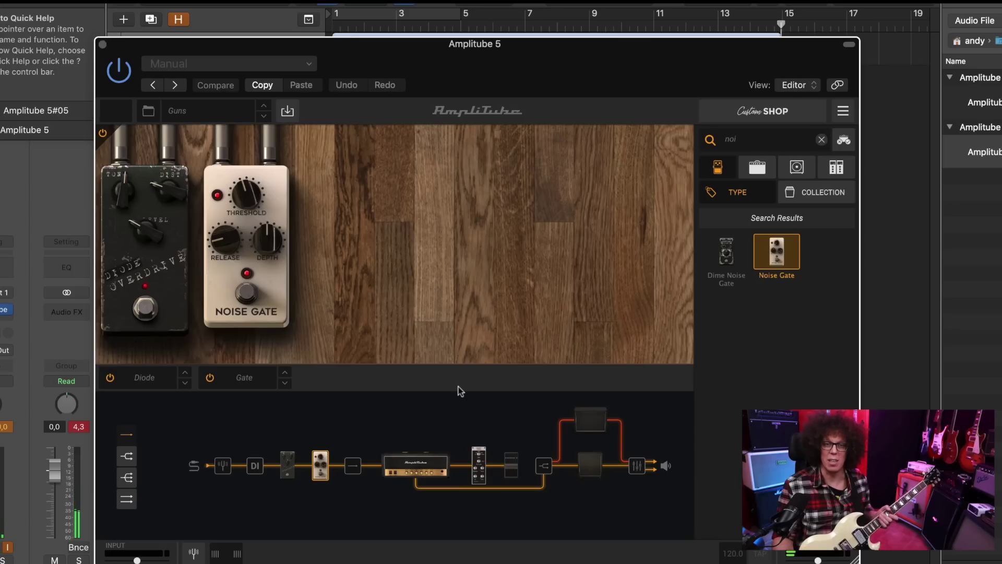
{"action": "left_click", "coordinate": [480, 474]}
{"action": "left_click", "coordinate": [448, 471]}
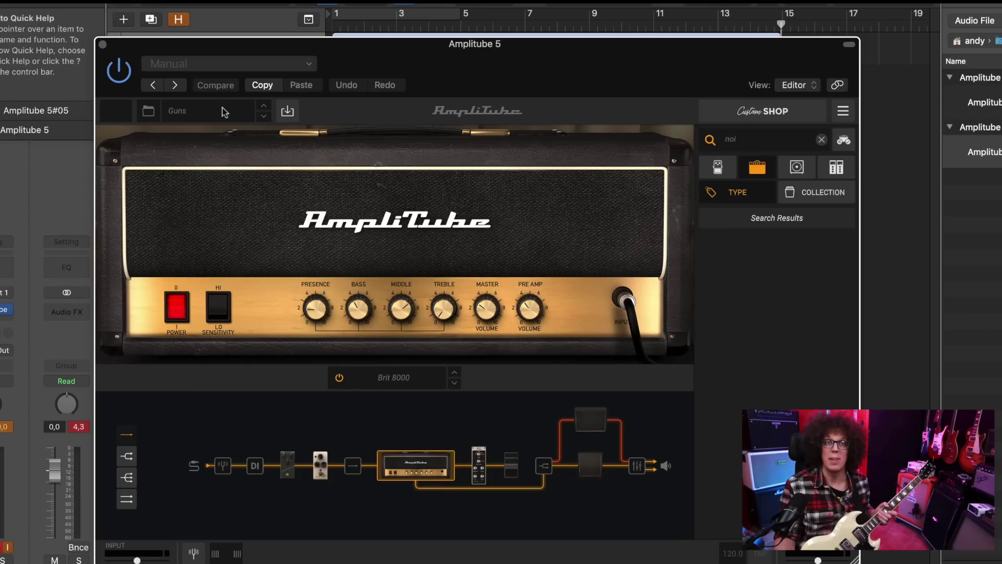
Step: Browse the AmpliTube Slash collection in the preset browser and load its Child Intro preset
{"action": "left_click", "coordinate": [182, 112]}
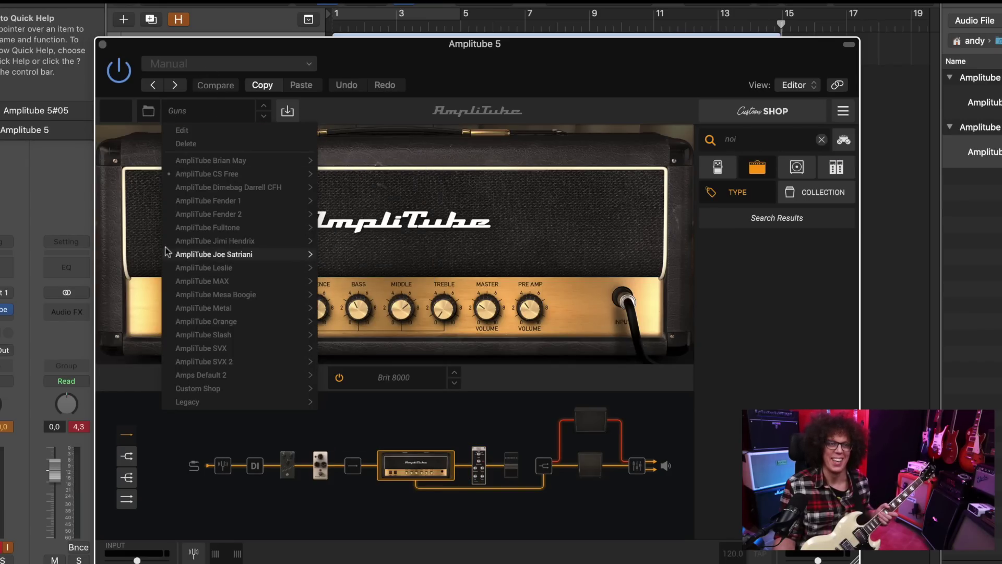
{"action": "left_click", "coordinate": [149, 111]}
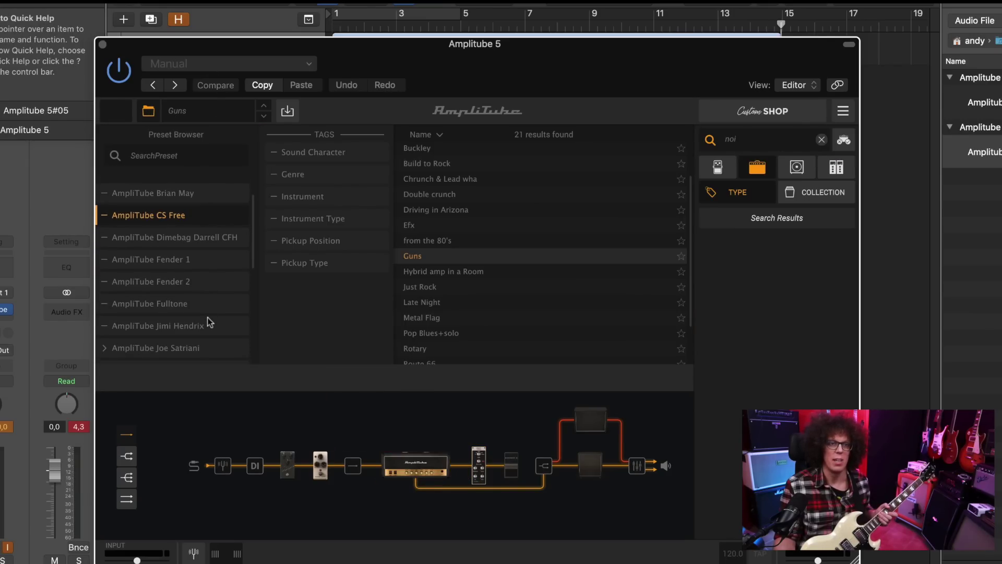
{"action": "scroll", "coordinate": [209, 322], "scroll_direction": "down", "scroll_amount": 6}
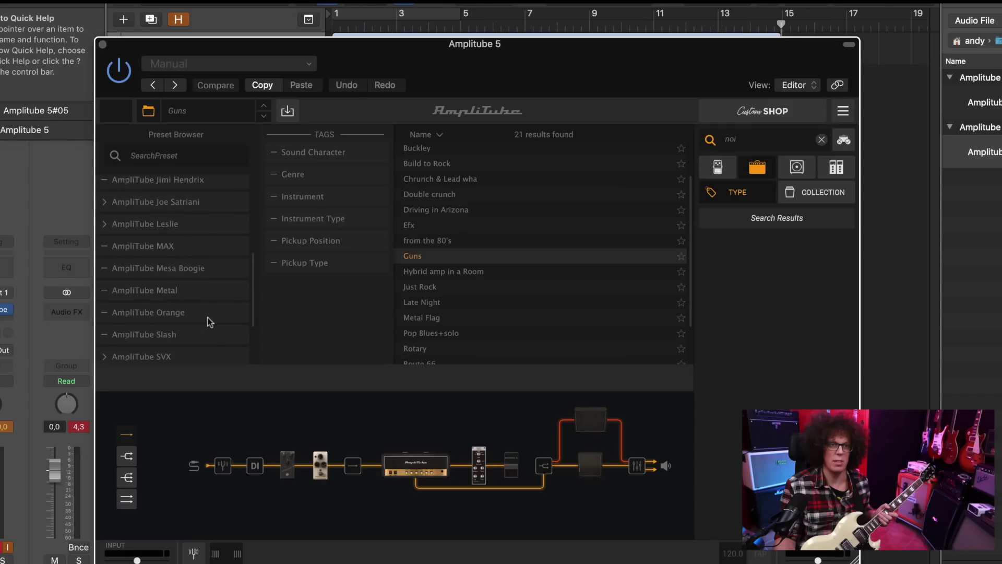
{"action": "left_click", "coordinate": [211, 309]}
{"action": "scroll", "coordinate": [474, 290], "scroll_direction": "down", "scroll_amount": 5}
{"action": "left_click", "coordinate": [476, 294]}
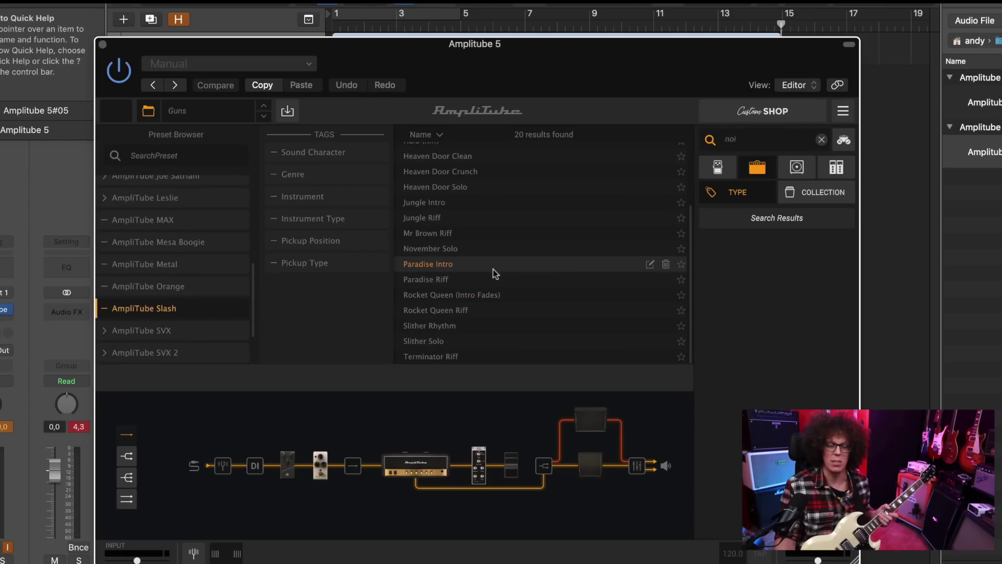
{"action": "scroll", "coordinate": [492, 268], "scroll_direction": "up", "scroll_amount": 4}
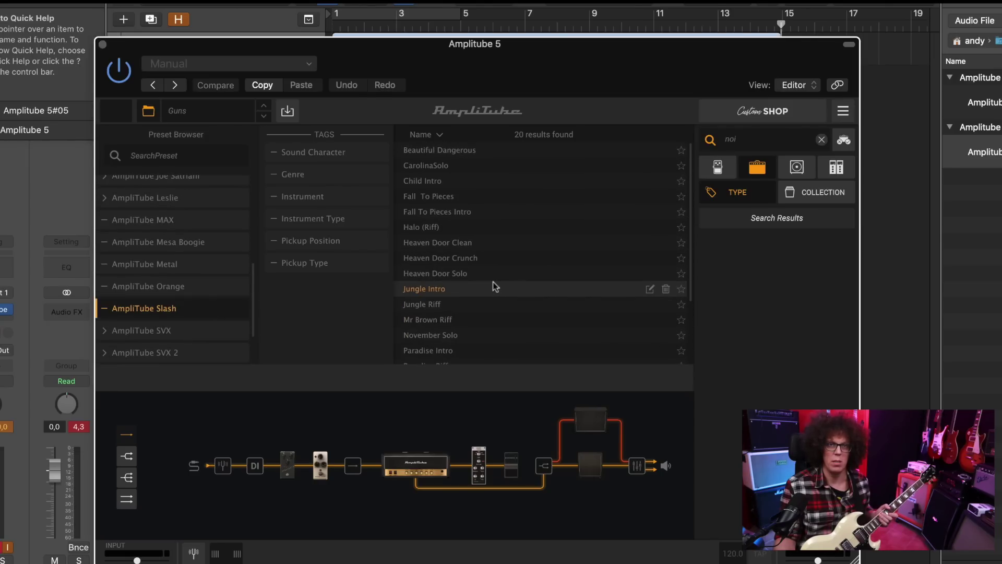
{"action": "scroll", "coordinate": [493, 280], "scroll_direction": "down", "scroll_amount": 4}
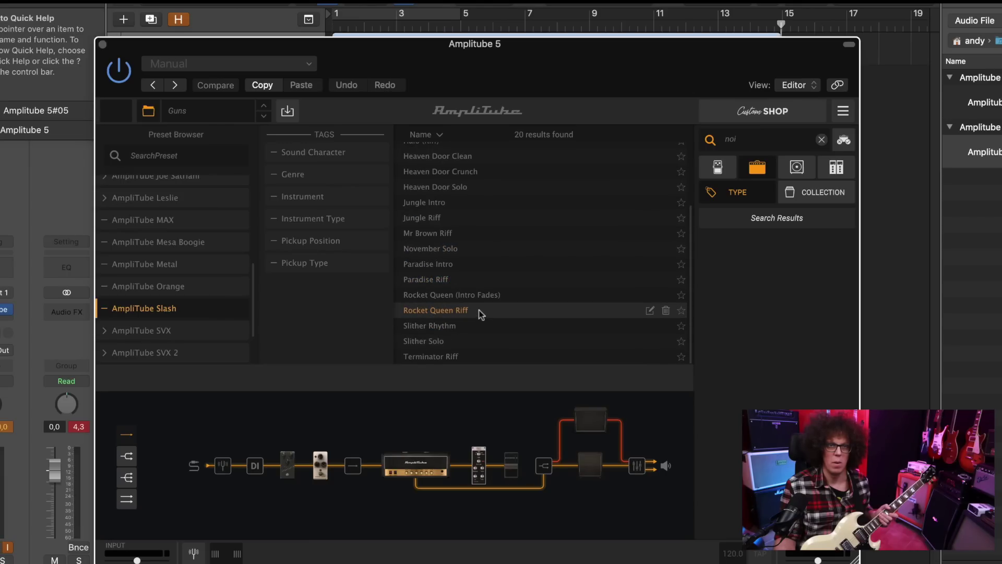
{"action": "scroll", "coordinate": [481, 314], "scroll_direction": "up", "scroll_amount": 4}
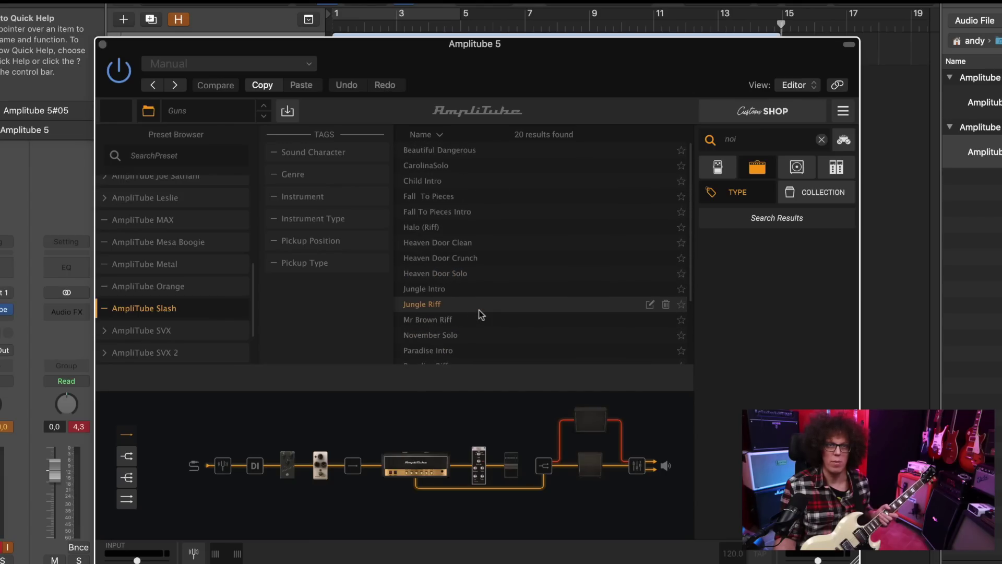
{"action": "scroll", "coordinate": [481, 193], "scroll_direction": "down", "scroll_amount": 4}
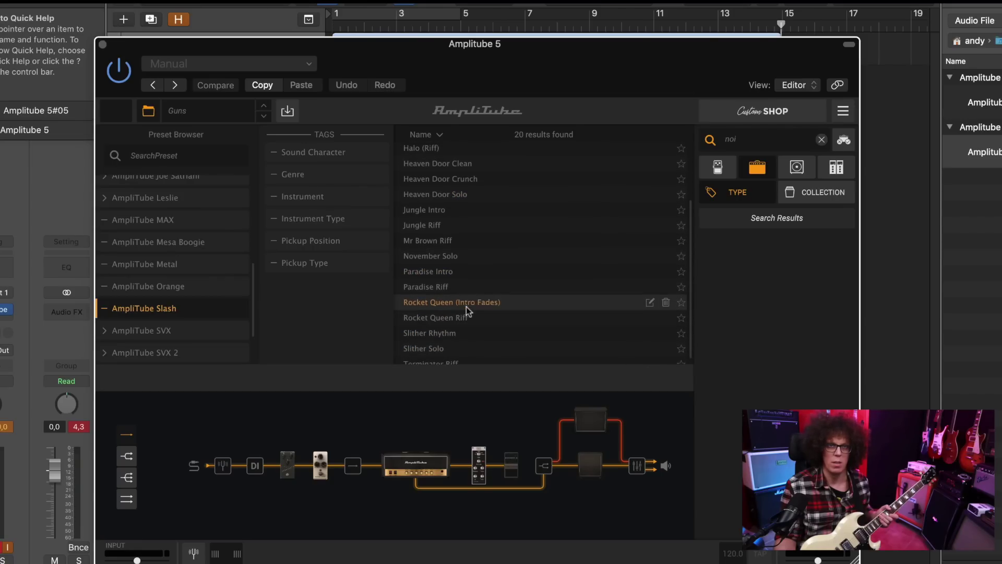
{"action": "scroll", "coordinate": [468, 310], "scroll_direction": "up", "scroll_amount": 4}
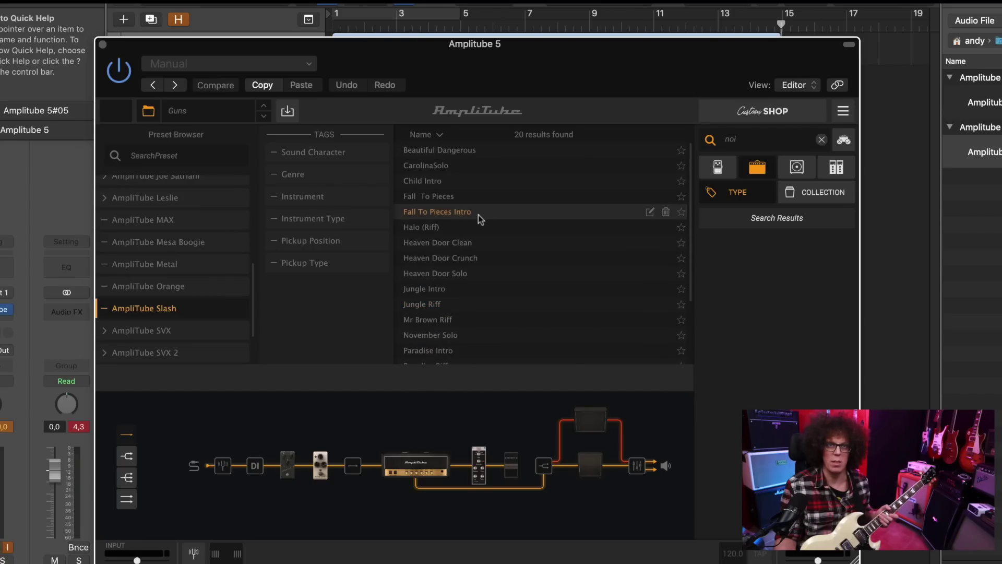
{"action": "left_click", "coordinate": [476, 182]}
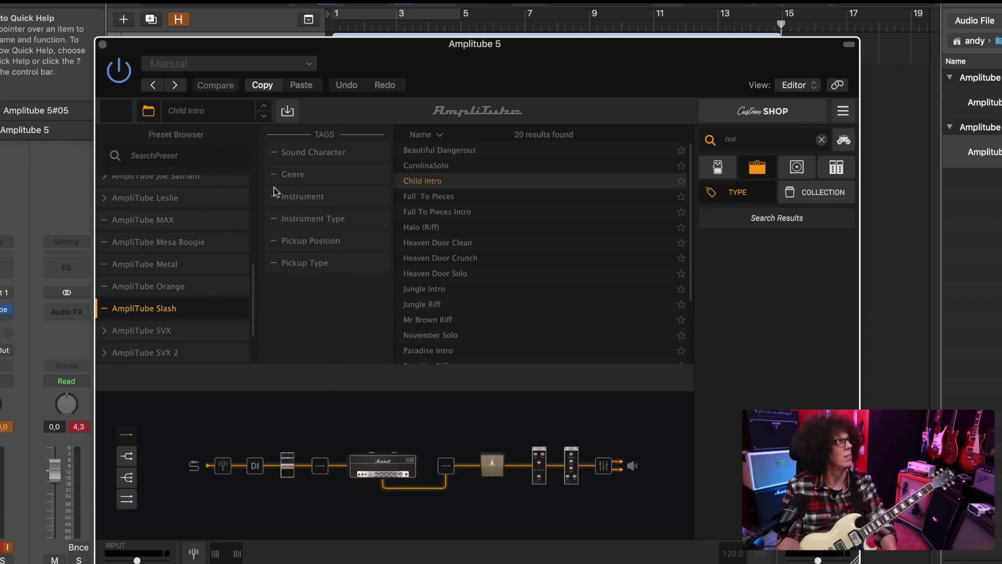
Step: Load the Rotary preset from the AmpliTube CS Free collection and show its amp
{"action": "scroll", "coordinate": [203, 228], "scroll_direction": "up", "scroll_amount": 1}
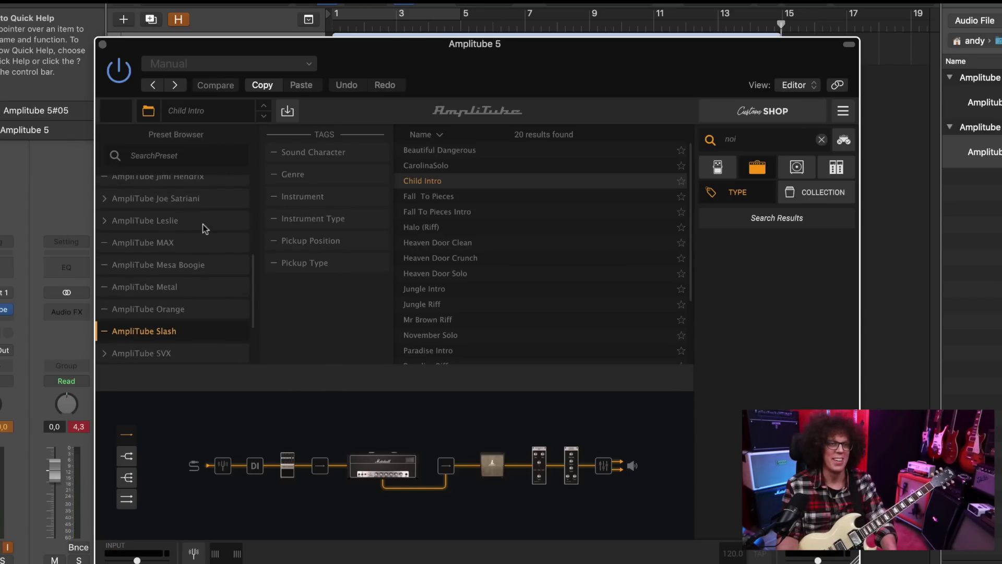
{"action": "scroll", "coordinate": [203, 224], "scroll_direction": "up", "scroll_amount": 5}
{"action": "left_click", "coordinate": [196, 264]}
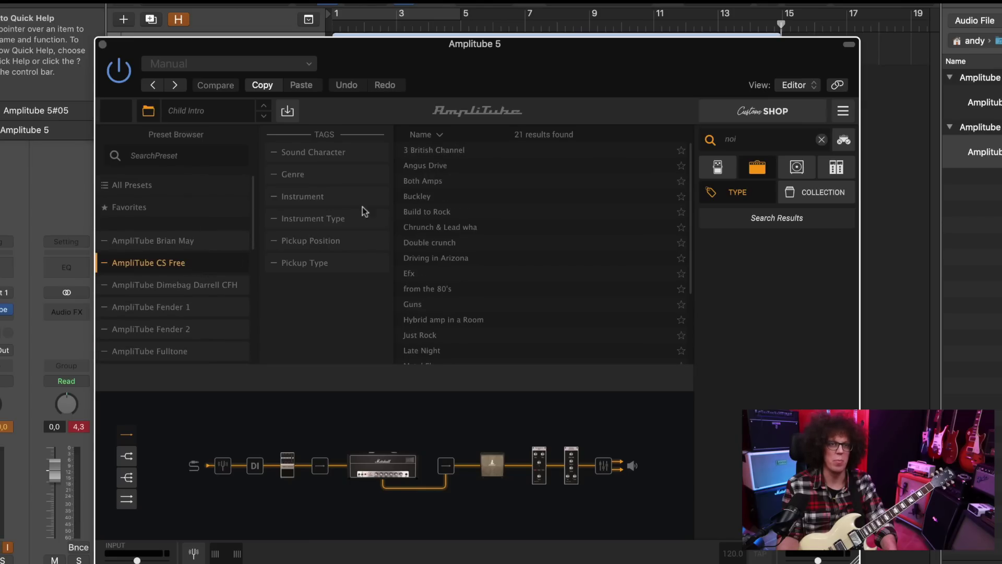
{"action": "scroll", "coordinate": [470, 257], "scroll_direction": "down", "scroll_amount": 3}
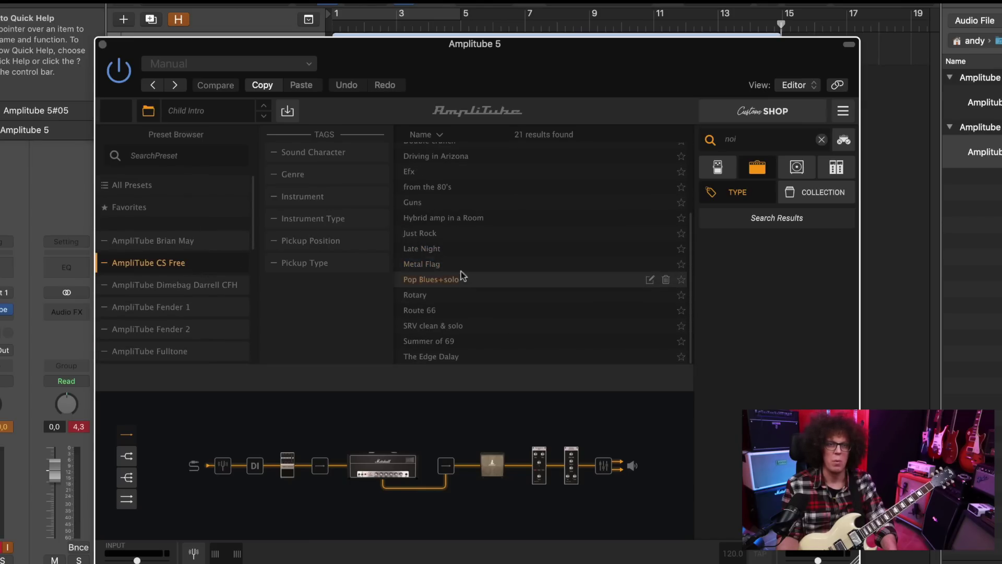
{"action": "left_click", "coordinate": [462, 295]}
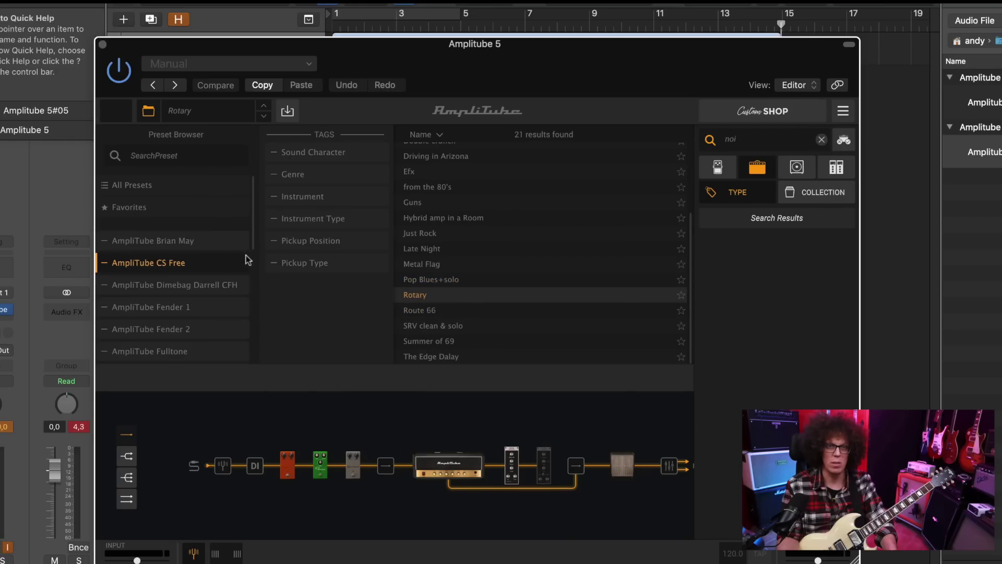
{"action": "left_click", "coordinate": [148, 111]}
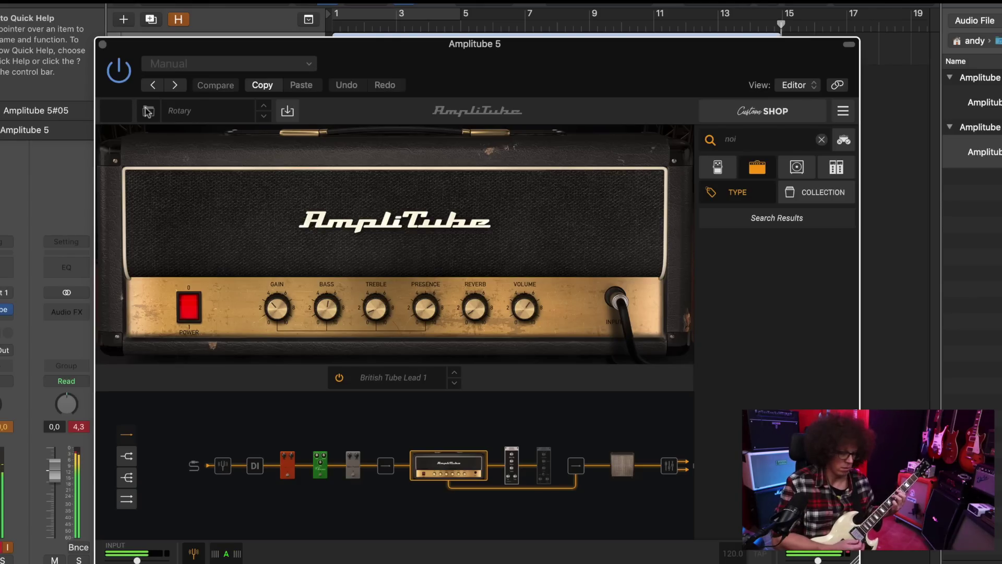
Step: Load the AmpliTube CS Free presets from the 80's, Metal Flag and The Edge Dalay one after another to audition them
{"action": "left_click", "coordinate": [224, 110]}
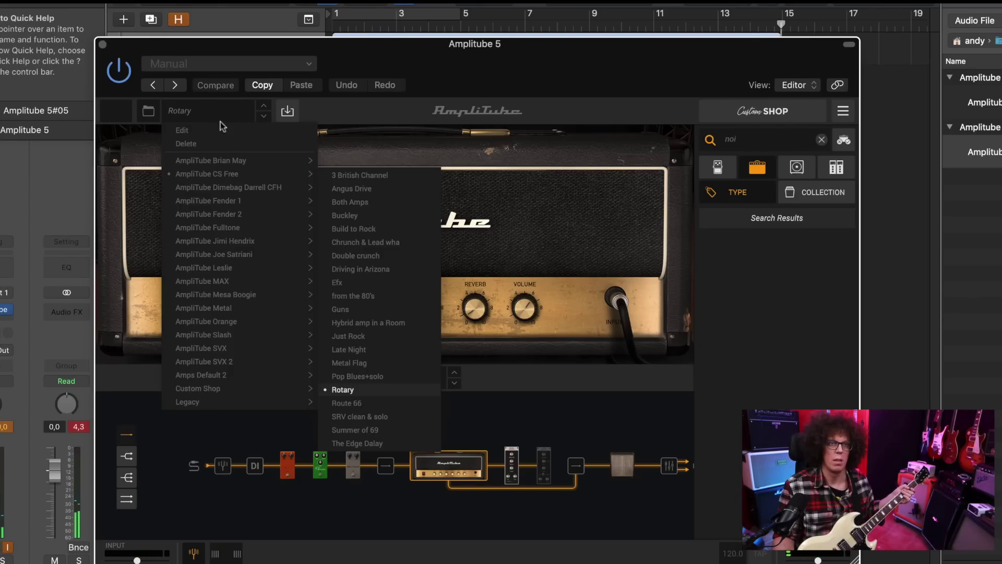
{"action": "left_click", "coordinate": [259, 175]}
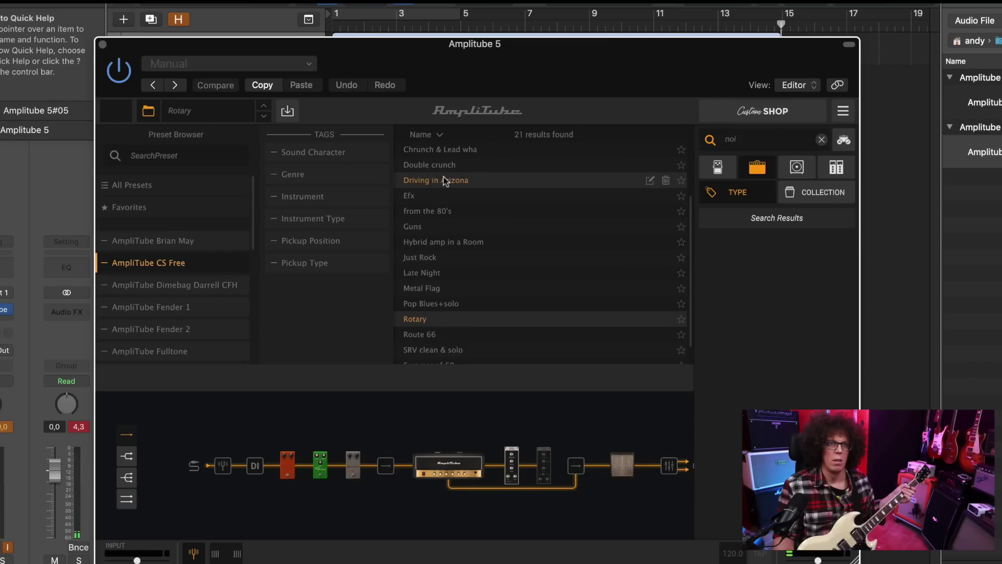
{"action": "left_click", "coordinate": [449, 215]}
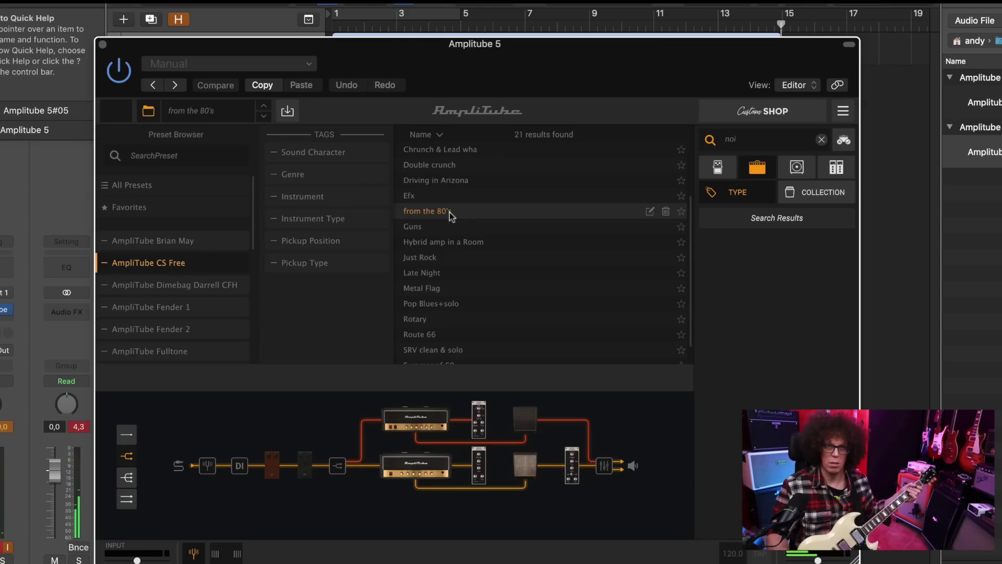
{"action": "left_click", "coordinate": [479, 286]}
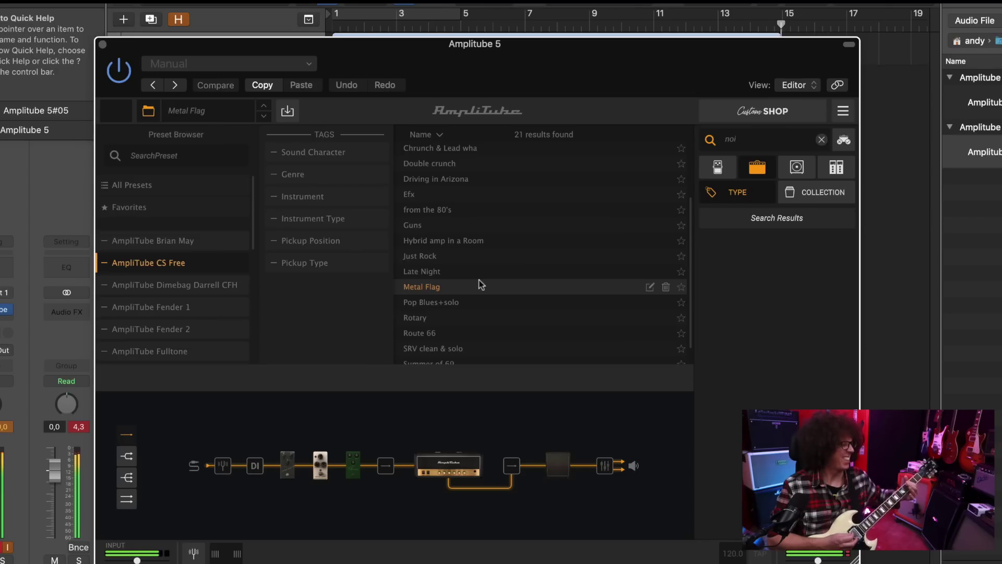
{"action": "scroll", "coordinate": [470, 323], "scroll_direction": "down", "scroll_amount": 2}
{"action": "left_click", "coordinate": [467, 357]}
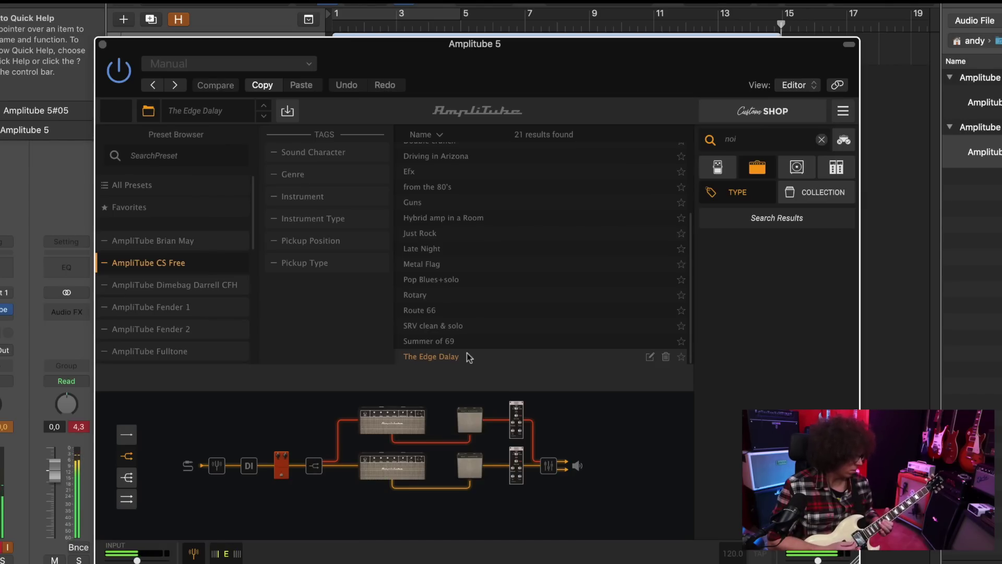
Step: Look over the remaining AmpliTube CS Free presets and load Hammer To Fall from the AmpliTube Brian May collection
{"action": "scroll", "coordinate": [478, 306], "scroll_direction": "up", "scroll_amount": 3}
{"action": "left_click", "coordinate": [488, 304]}
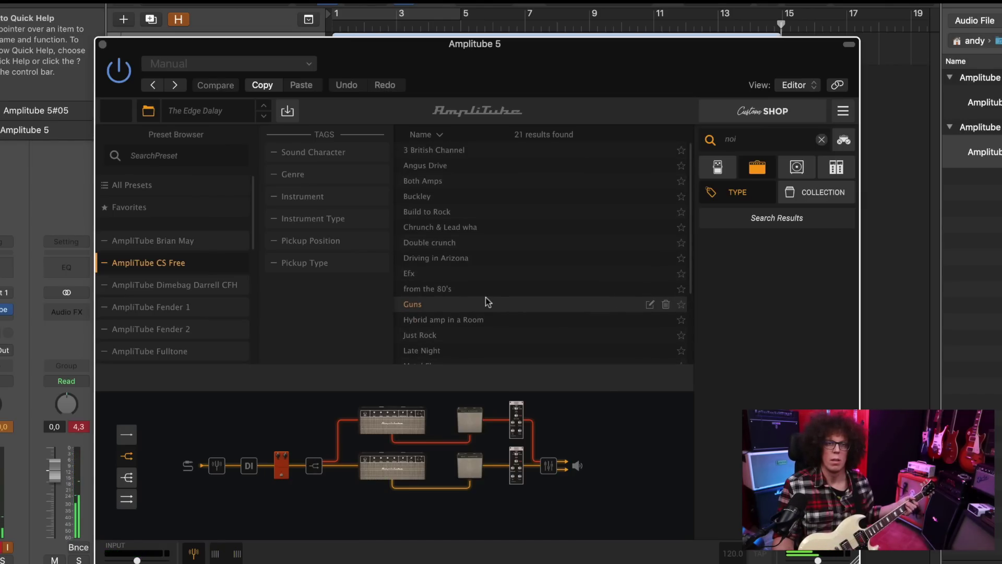
{"action": "scroll", "coordinate": [485, 257], "scroll_direction": "down", "scroll_amount": 3}
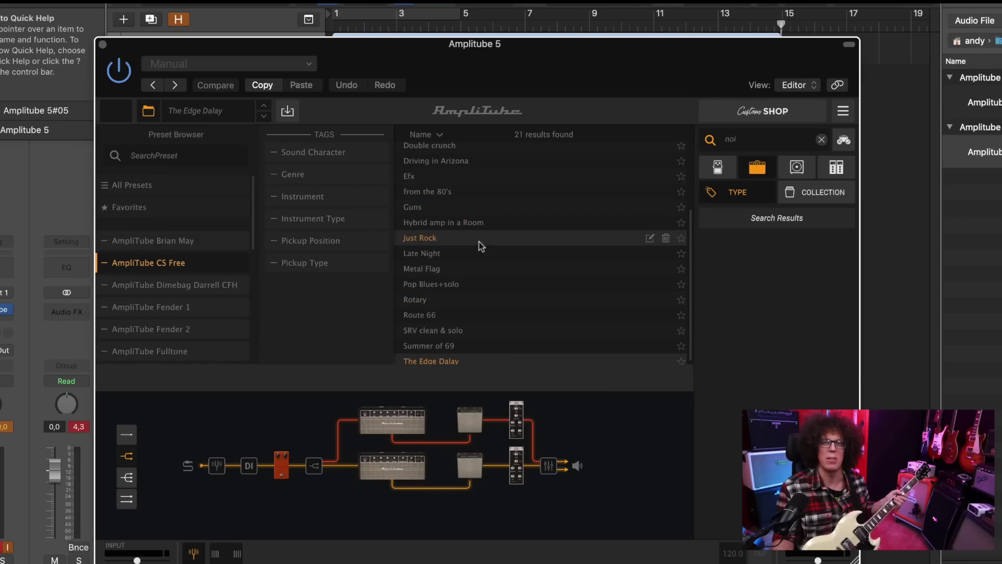
{"action": "scroll", "coordinate": [480, 246], "scroll_direction": "up", "scroll_amount": 3}
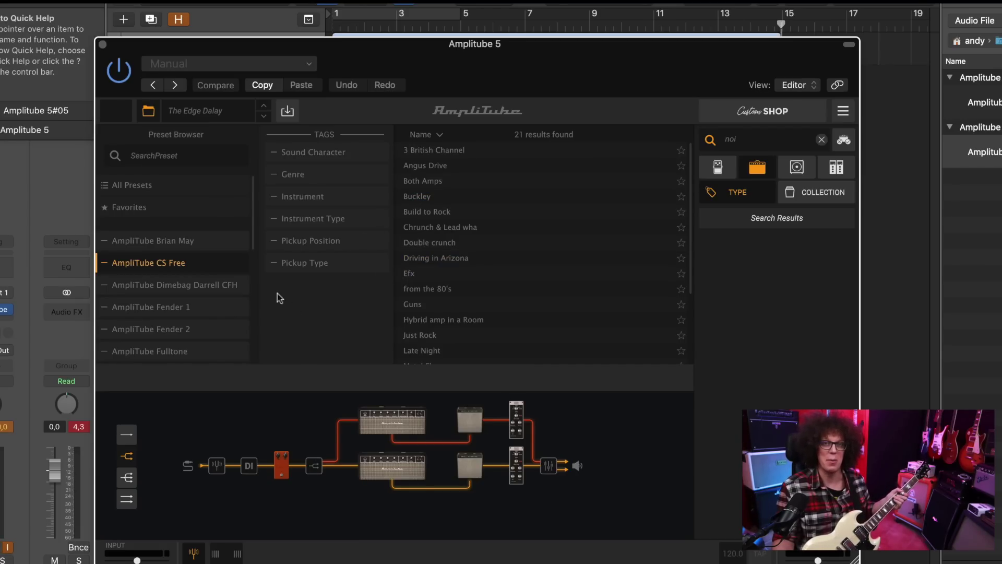
{"action": "left_click", "coordinate": [180, 243]}
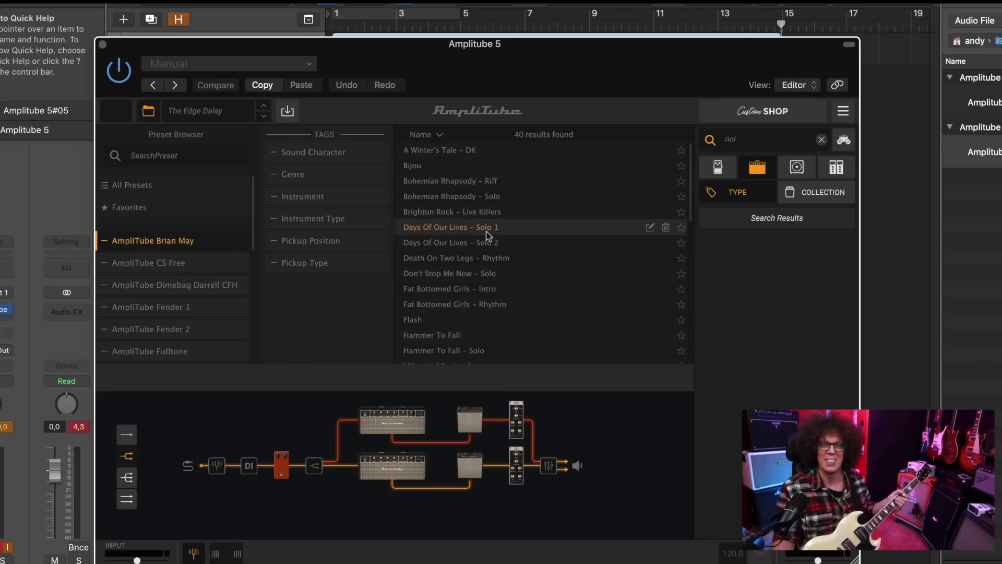
{"action": "scroll", "coordinate": [480, 275], "scroll_direction": "down", "scroll_amount": 3}
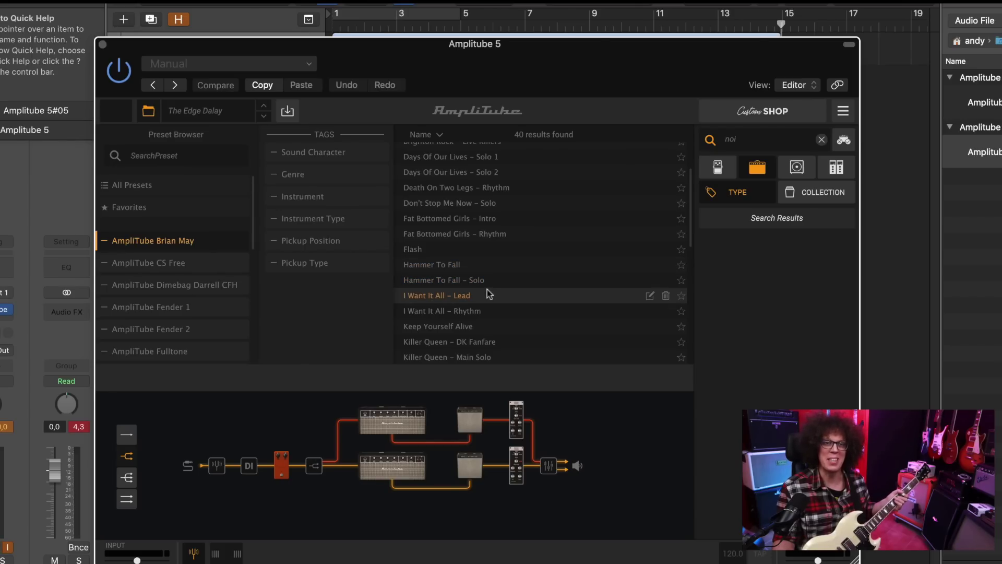
{"action": "left_click", "coordinate": [472, 262]}
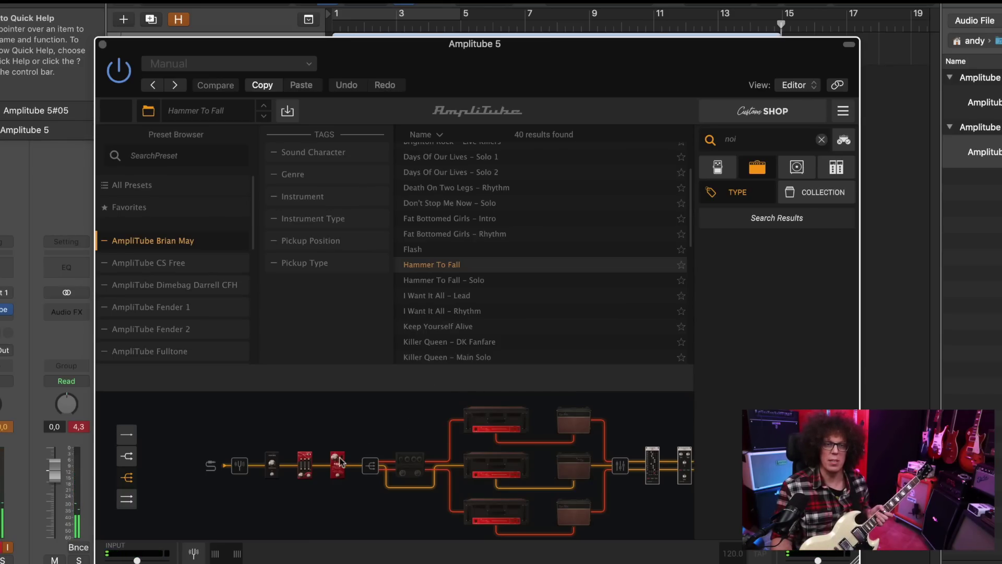
Step: Show the Hammer To Fall pedals and try the two-amp signal routing before restoring the three-amp split
{"action": "left_click", "coordinate": [306, 464]}
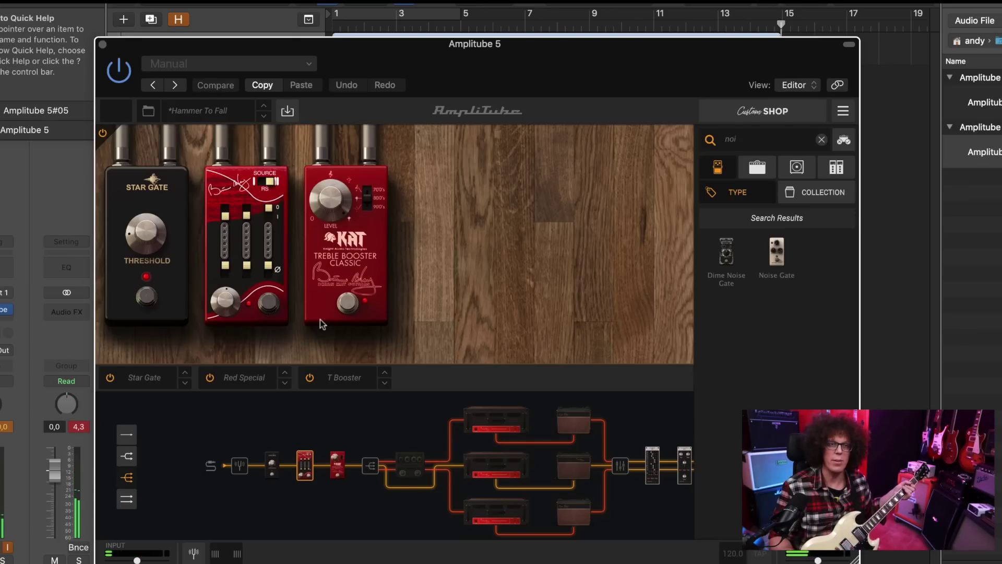
{"action": "left_click", "coordinate": [369, 464]}
{"action": "left_click", "coordinate": [370, 466]}
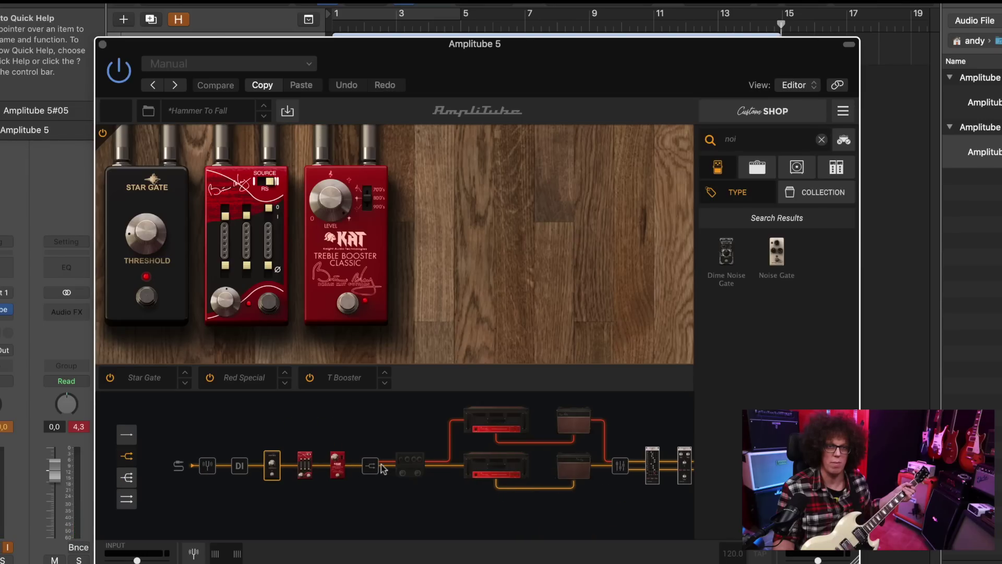
{"action": "left_click", "coordinate": [372, 467]}
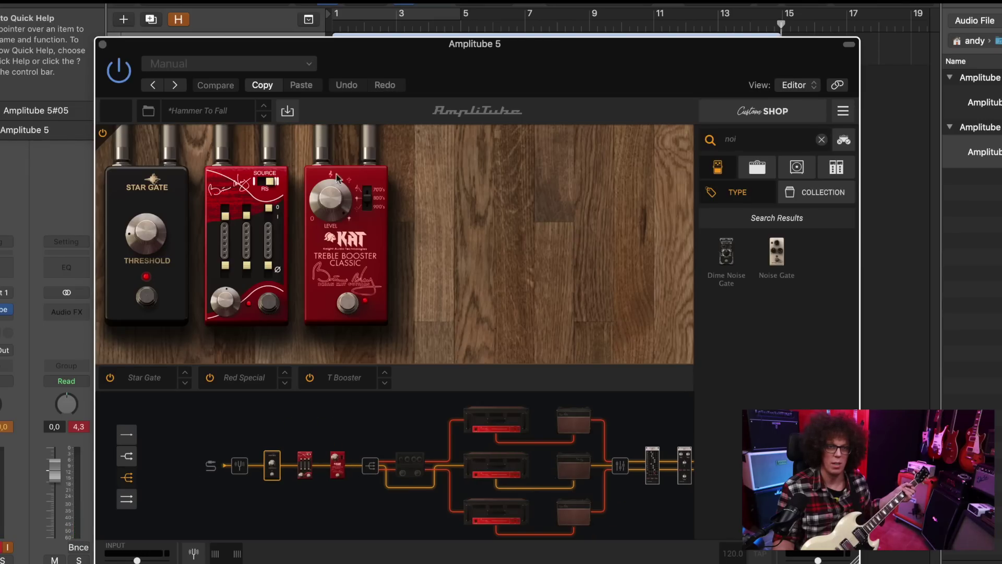
Step: Reload the Hammer To Fall preset, return to its pedals and change the Source switch on the Red Special pedal
{"action": "left_click", "coordinate": [147, 111]}
{"action": "left_click", "coordinate": [436, 204]}
{"action": "left_click", "coordinate": [436, 218]}
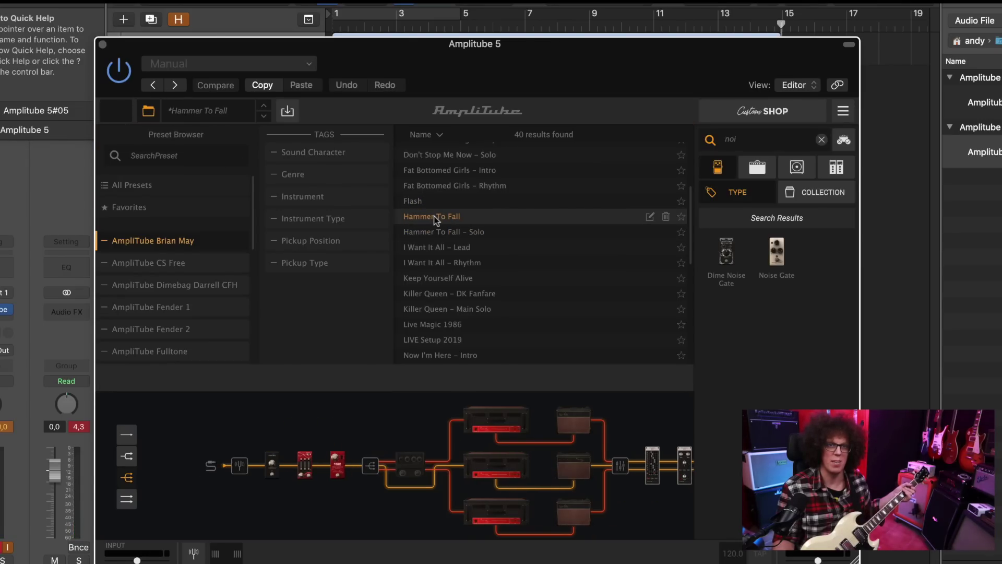
{"action": "left_click", "coordinate": [148, 111]}
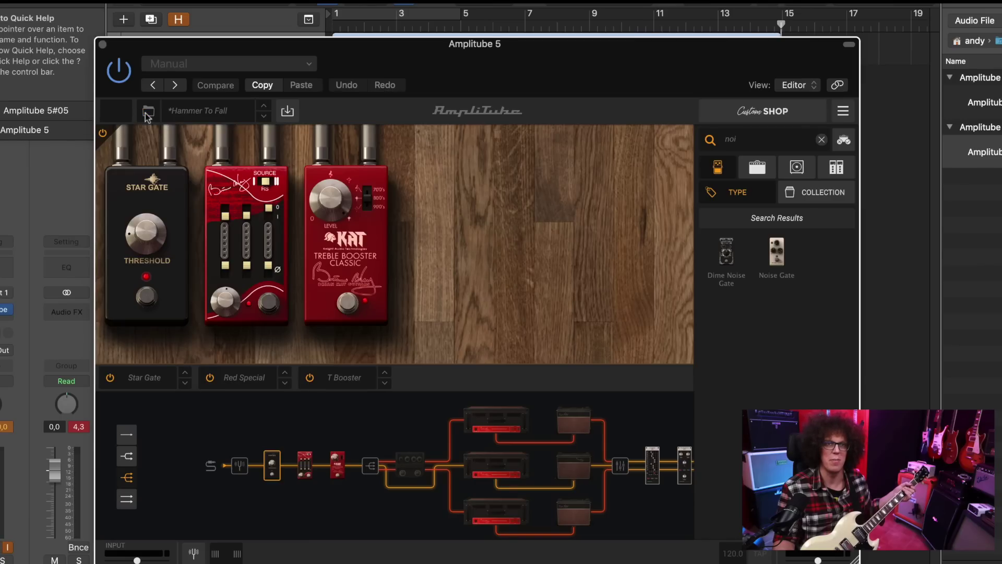
{"action": "left_click", "coordinate": [263, 181]}
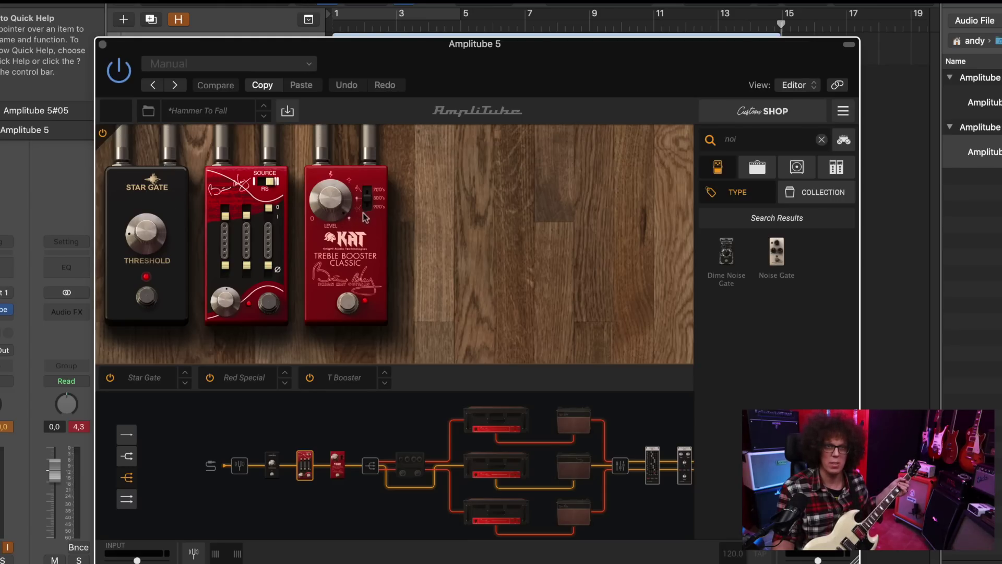
Step: View each of the three parallel BM 30 amps in the Hammer To Fall signal chain
{"action": "left_click", "coordinate": [509, 422]}
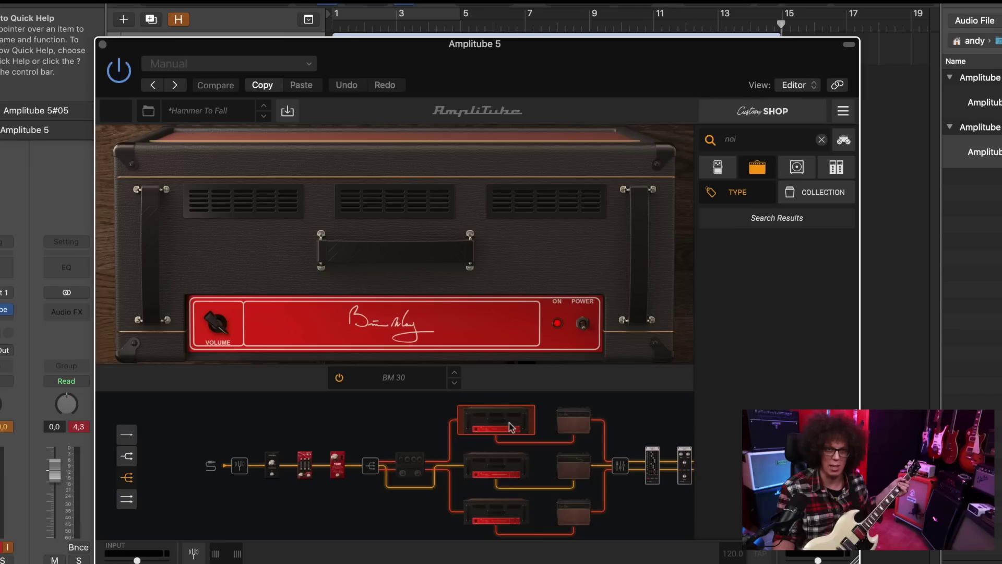
{"action": "left_click", "coordinate": [518, 467]}
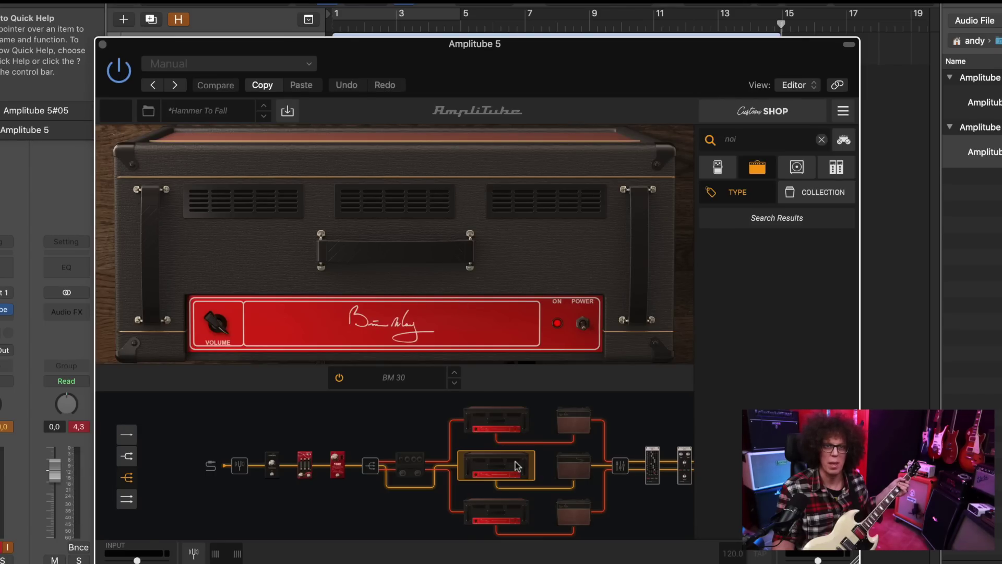
{"action": "left_click", "coordinate": [502, 514]}
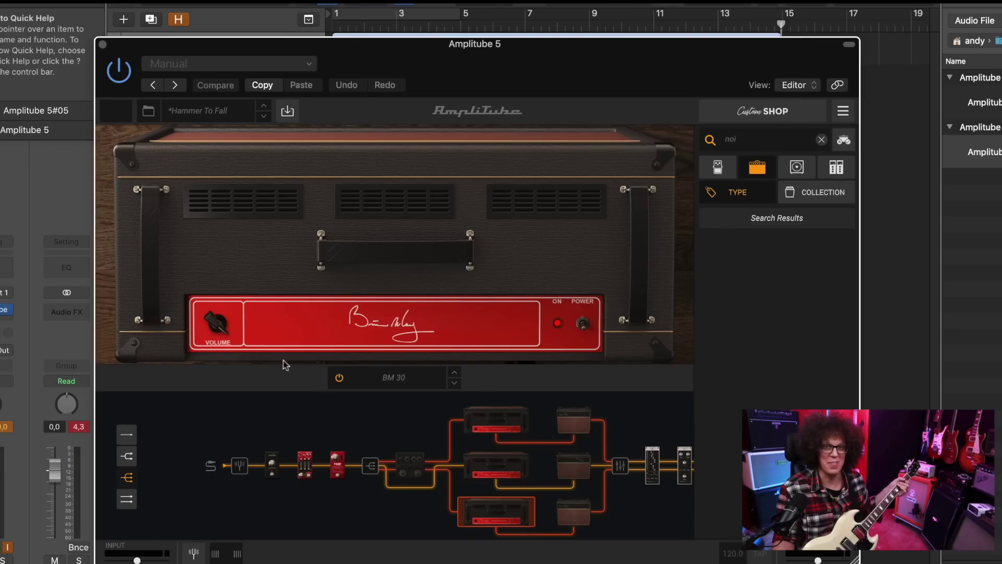
Step: Inspect the Chorus-1 pedal, middle BM 30 amp, its cabinet, the rack EQs and the Treble Booster, trying the two pedals' controls
{"action": "left_click", "coordinate": [412, 462]}
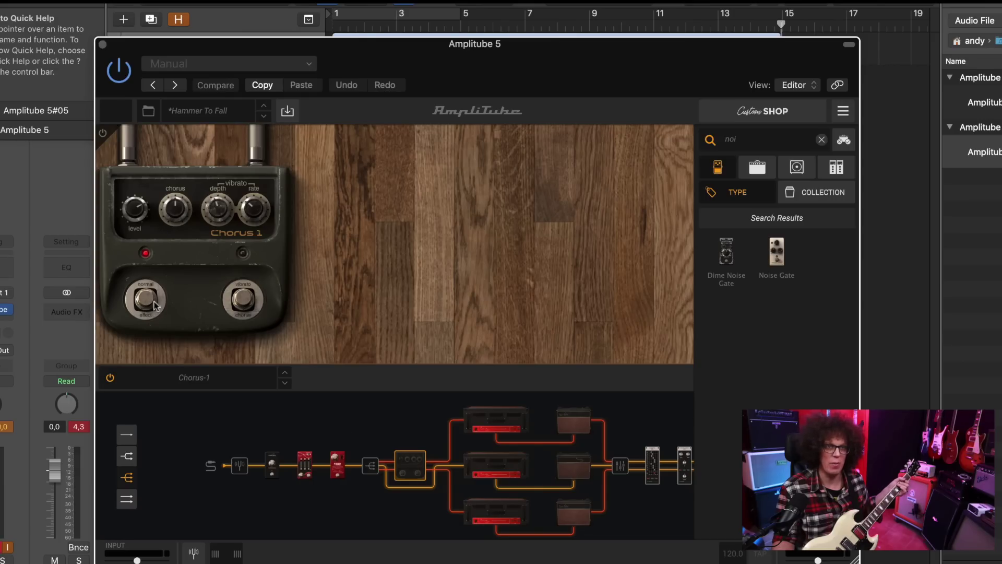
{"action": "left_click", "coordinate": [243, 300]}
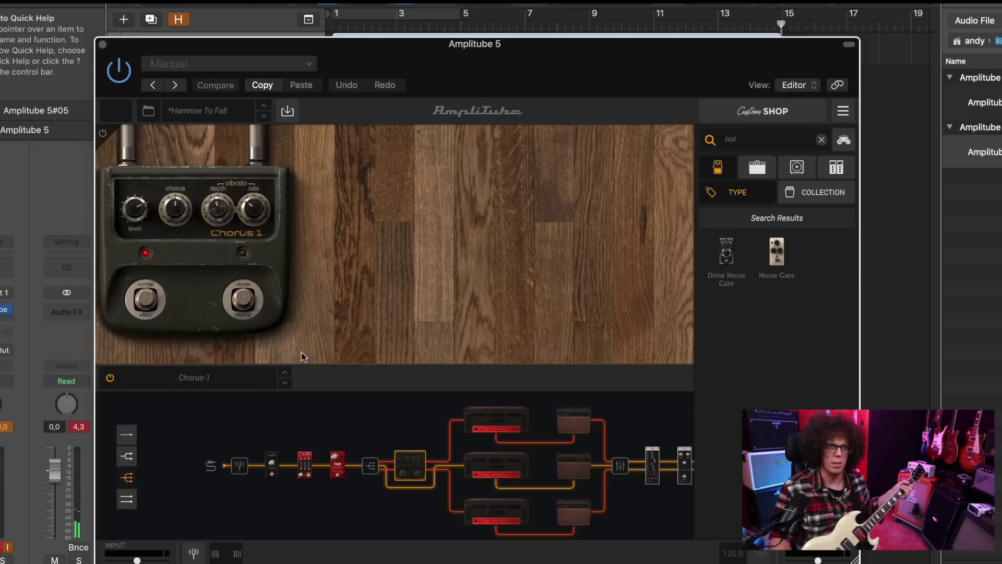
{"action": "left_click", "coordinate": [492, 472]}
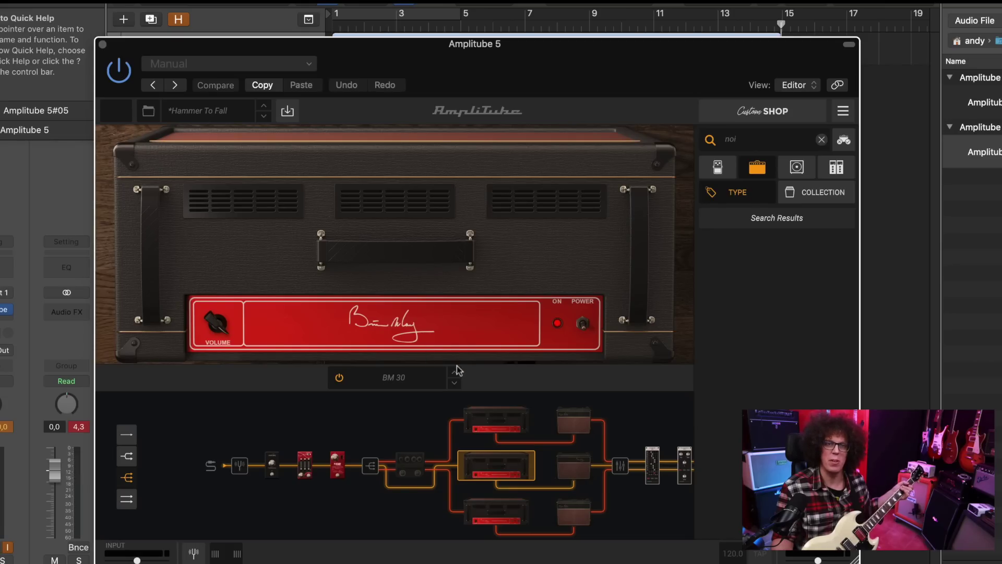
{"action": "left_click", "coordinate": [569, 466]}
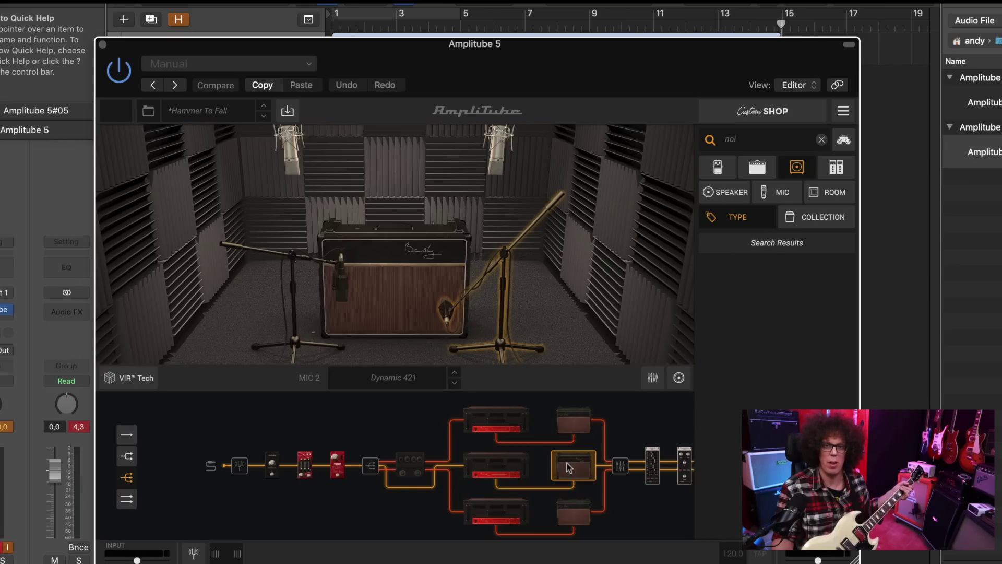
{"action": "left_click", "coordinate": [653, 465]}
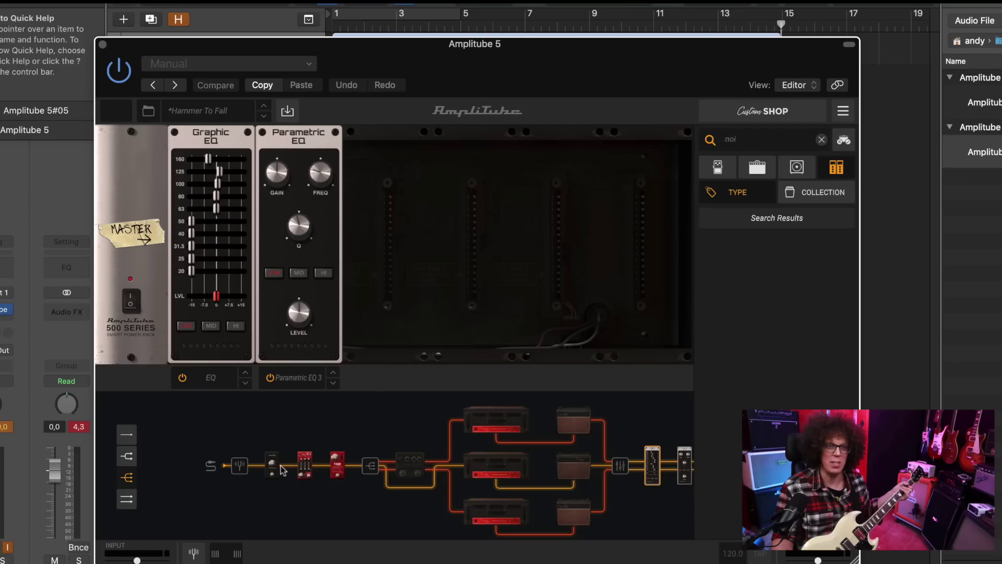
{"action": "left_click", "coordinate": [305, 465]}
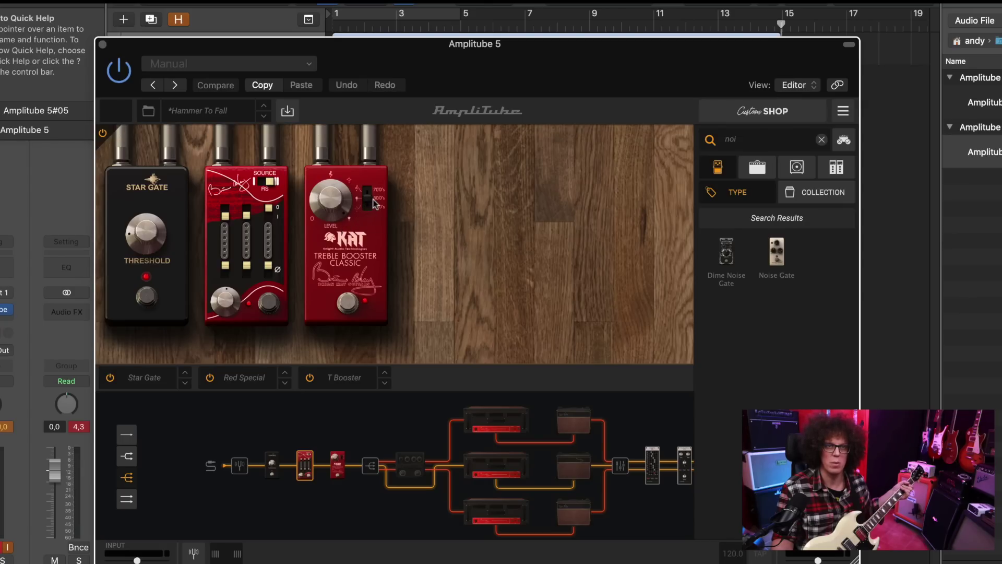
{"action": "left_click_drag", "start_coordinate": [339, 200], "coordinate": [351, 223]}
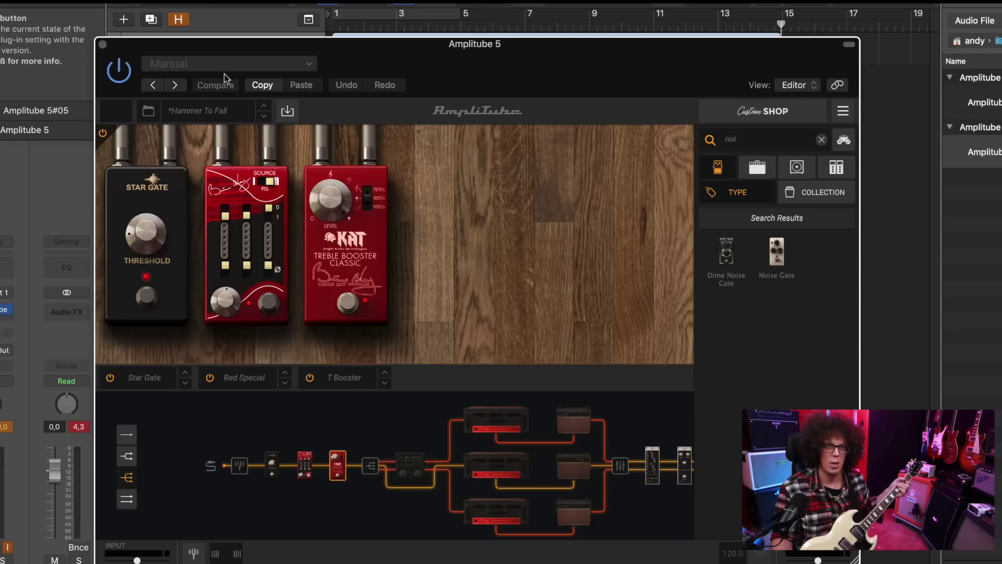
Step: Load Bohemian Rhapsody - Riff from AmpliTube Brian May, change the Red Special's Source switch and turn that pedal on
{"action": "left_click", "coordinate": [219, 111]}
{"action": "mouse_move", "coordinate": [227, 162]}
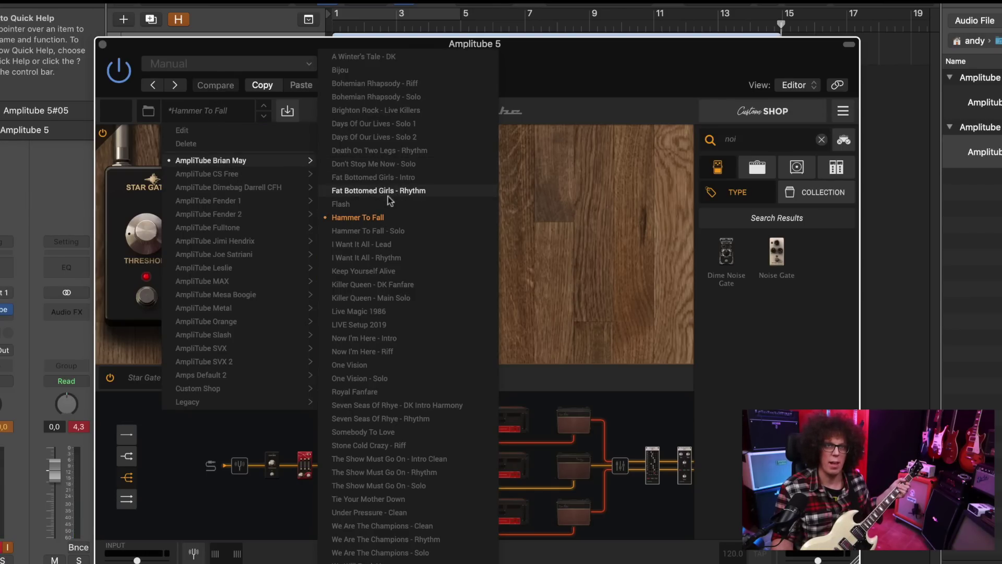
{"action": "left_click", "coordinate": [406, 84]}
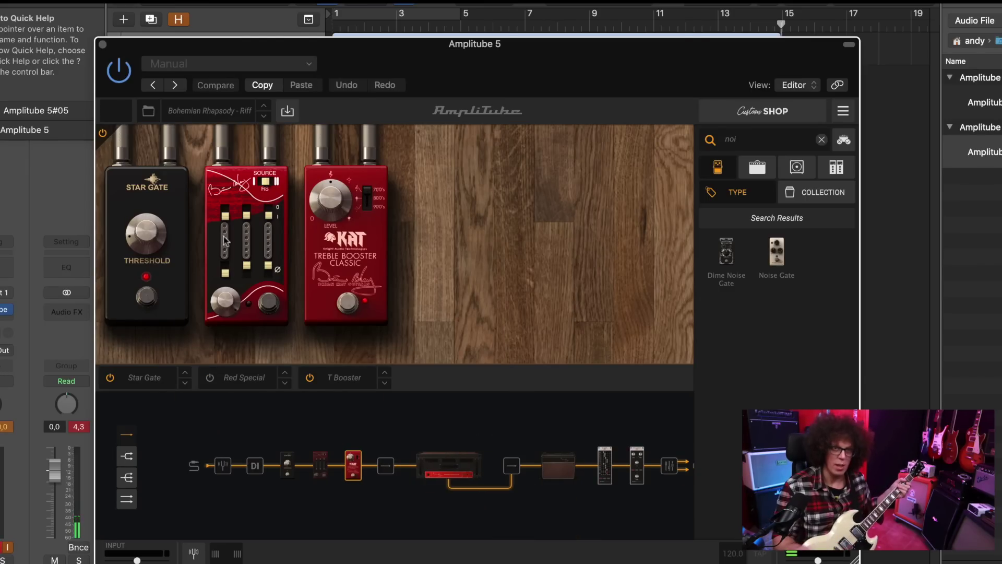
{"action": "left_click", "coordinate": [268, 185]}
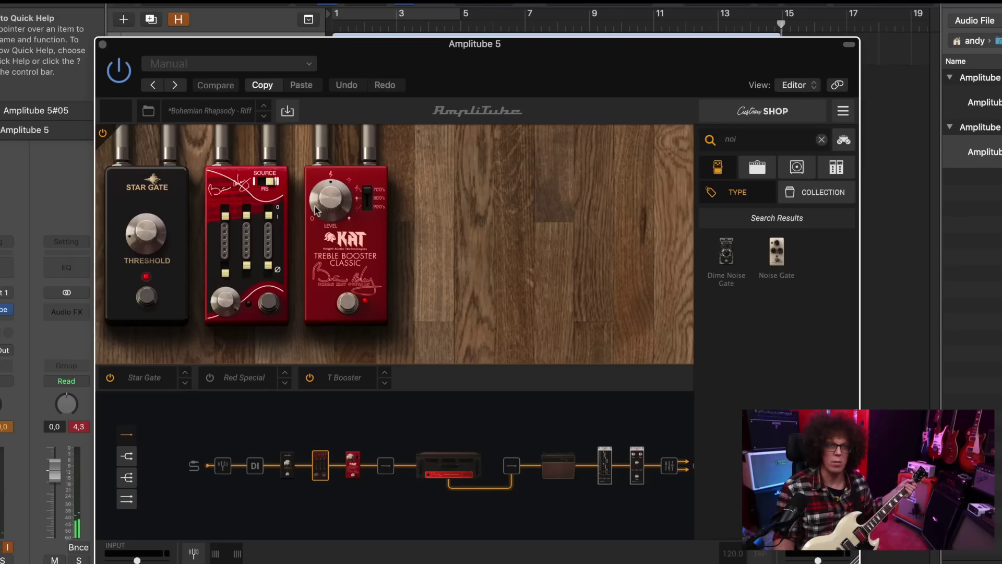
{"action": "left_click", "coordinate": [275, 308]}
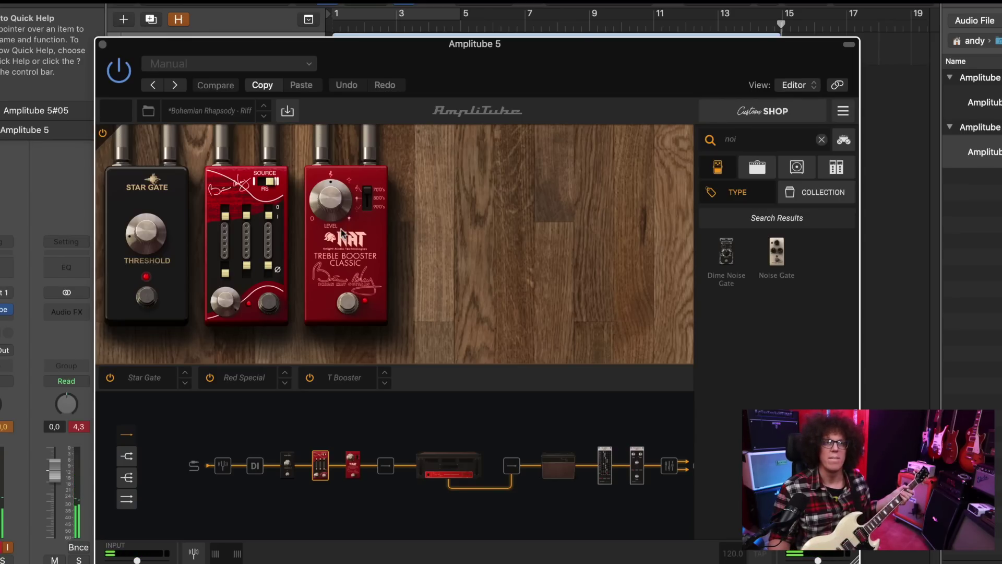
Step: Load the Hammer To Fall preset again, toggle the Red Special pedal off and on, and change its Source switch
{"action": "left_click", "coordinate": [149, 111]}
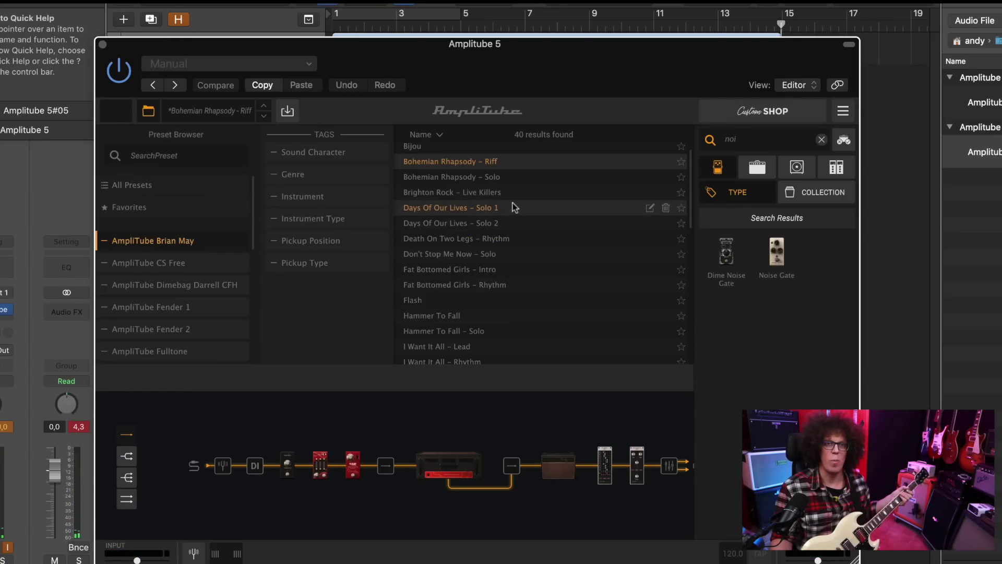
{"action": "left_click", "coordinate": [483, 314]}
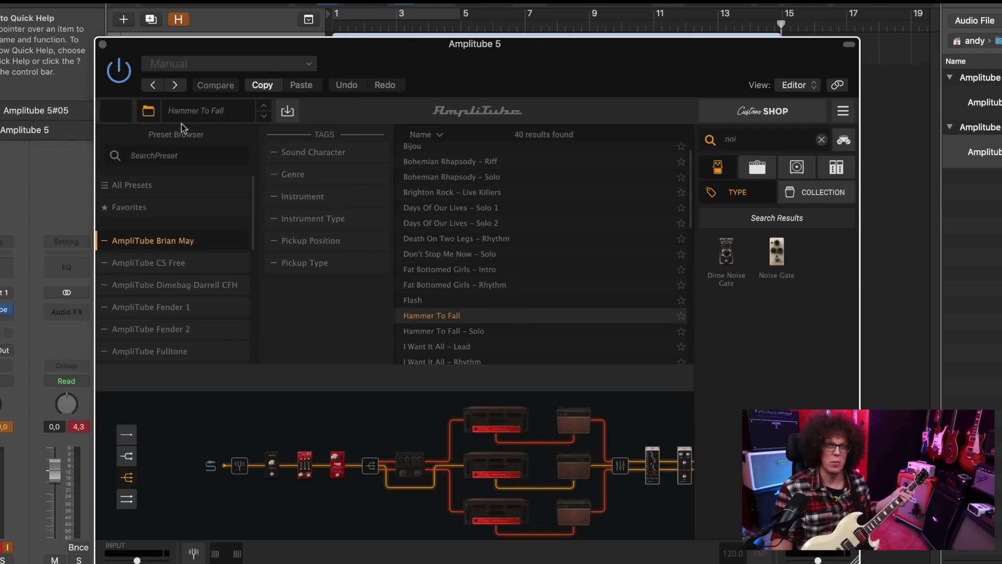
{"action": "left_click", "coordinate": [148, 111]}
{"action": "left_click", "coordinate": [269, 305]}
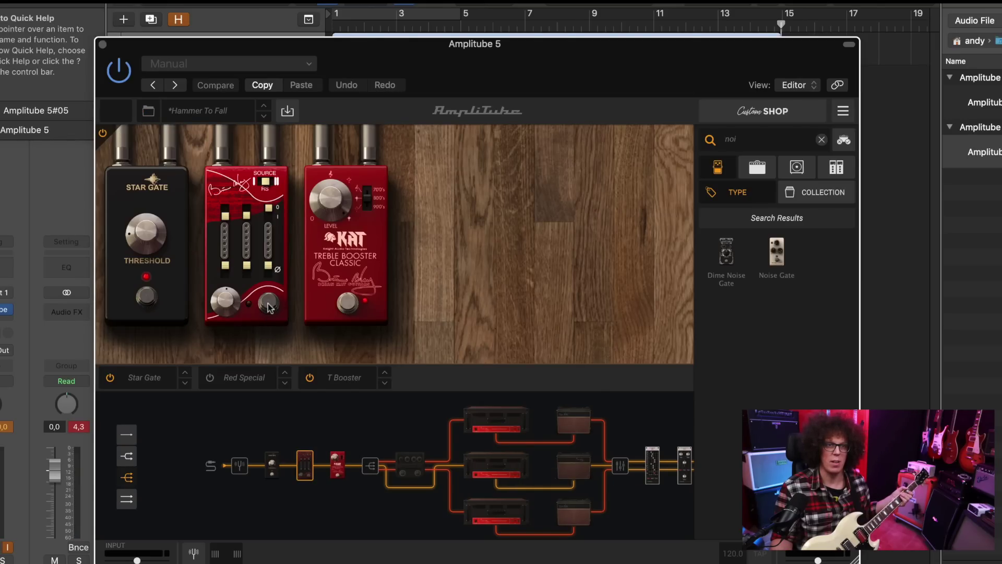
{"action": "left_click", "coordinate": [269, 306]}
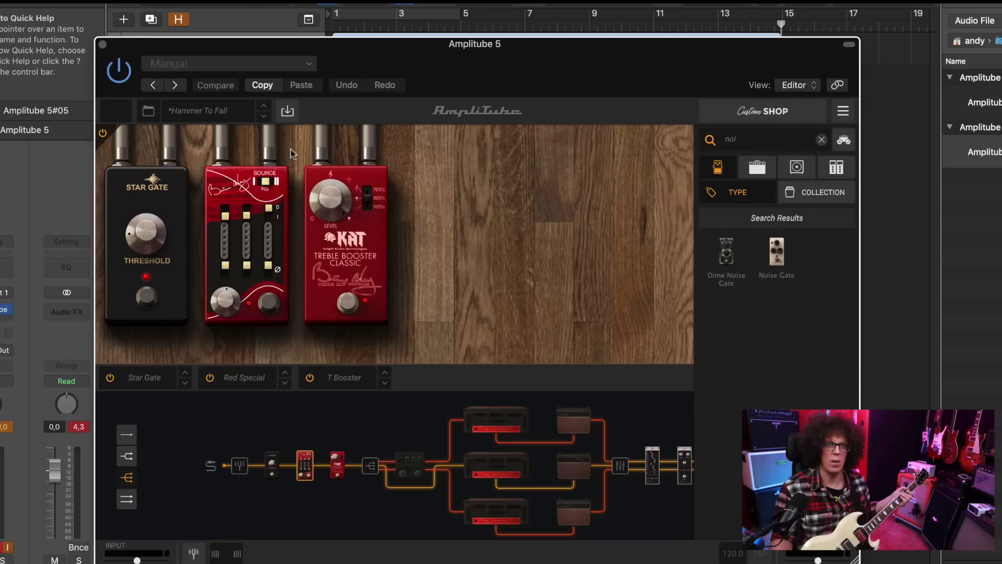
{"action": "left_click", "coordinate": [269, 182]}
Step: Browse the AmpliTube Brian May presets and load We Are The Champions - Solo
{"action": "left_click", "coordinate": [150, 112]}
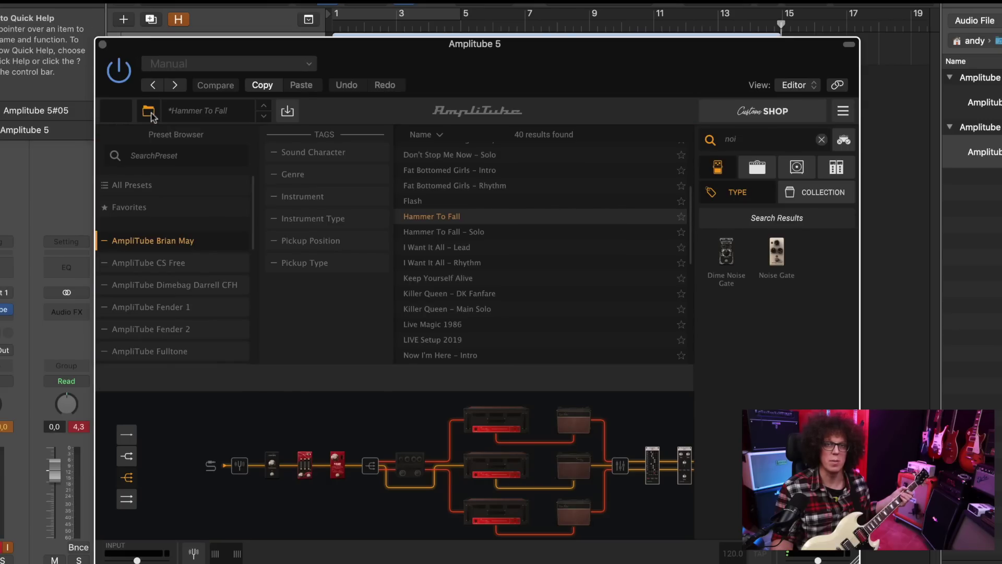
{"action": "scroll", "coordinate": [462, 202], "scroll_direction": "up", "scroll_amount": 5}
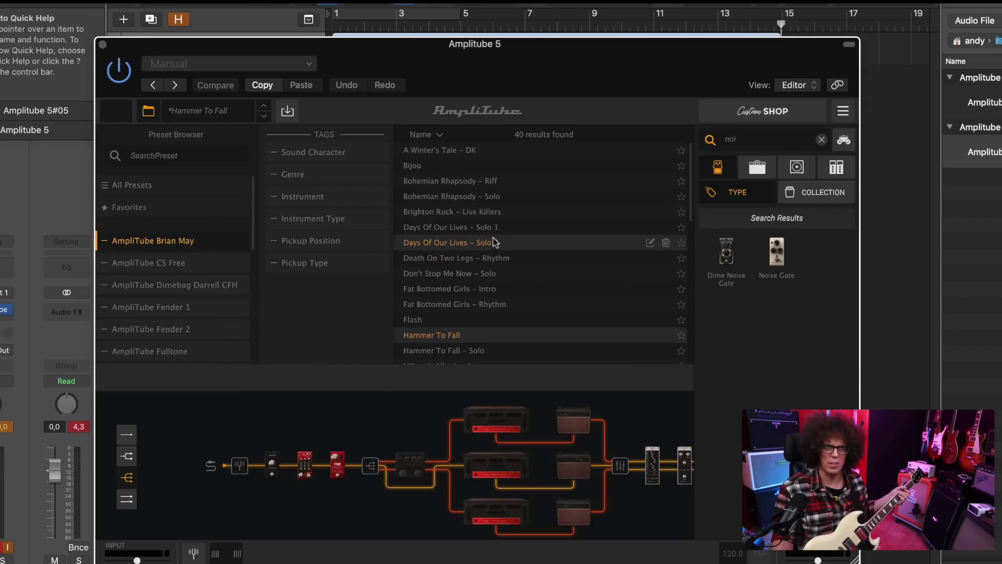
{"action": "scroll", "coordinate": [499, 252], "scroll_direction": "down", "scroll_amount": 2}
{"action": "scroll", "coordinate": [506, 292], "scroll_direction": "down", "scroll_amount": 10}
{"action": "left_click", "coordinate": [512, 348]}
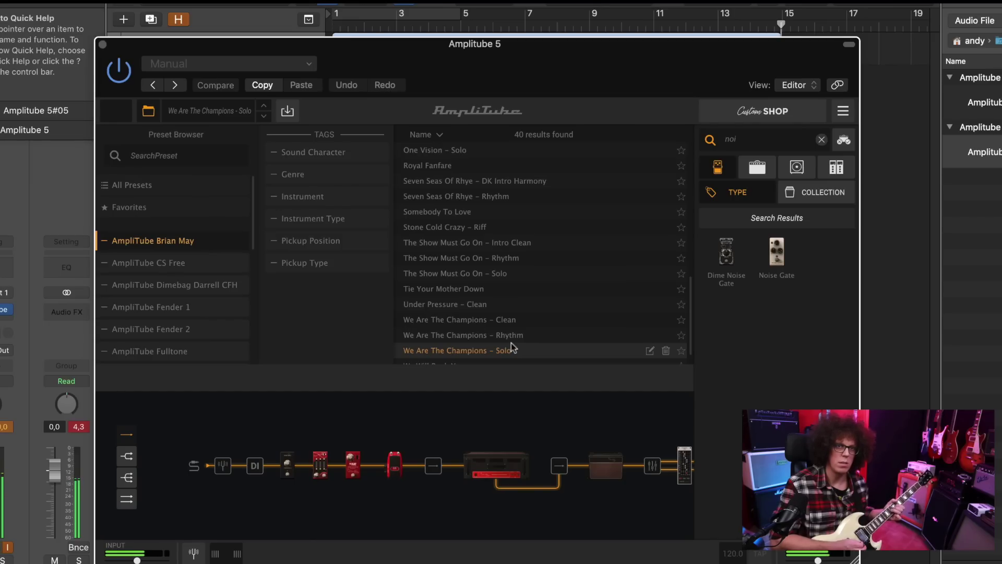
{"action": "scroll", "coordinate": [515, 334], "scroll_direction": "down", "scroll_amount": 2}
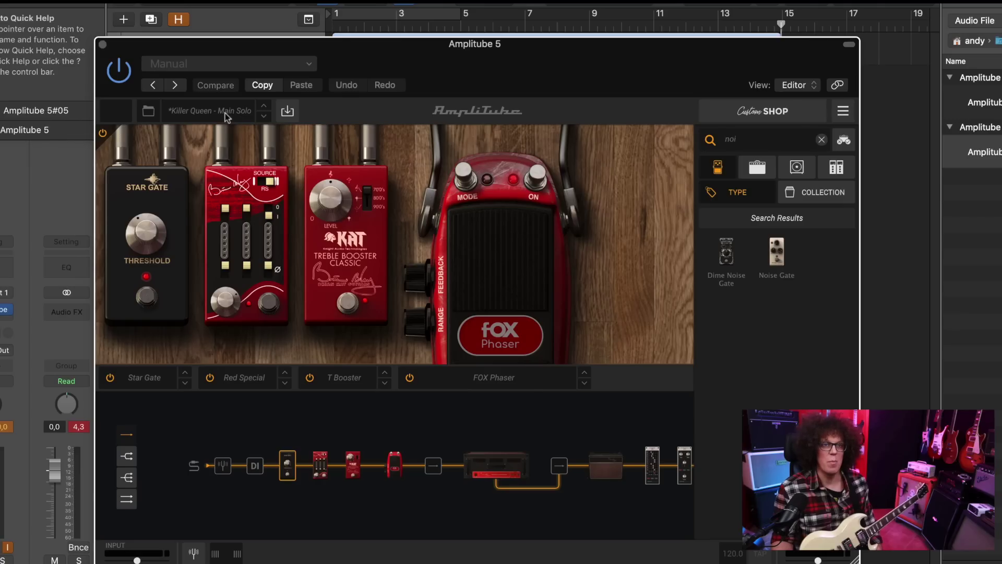
Step: Show the AmpliTube Jimi Hendrix collection in the preset browser and load the Fire preset
{"action": "left_click", "coordinate": [209, 111]}
{"action": "left_click", "coordinate": [149, 111]}
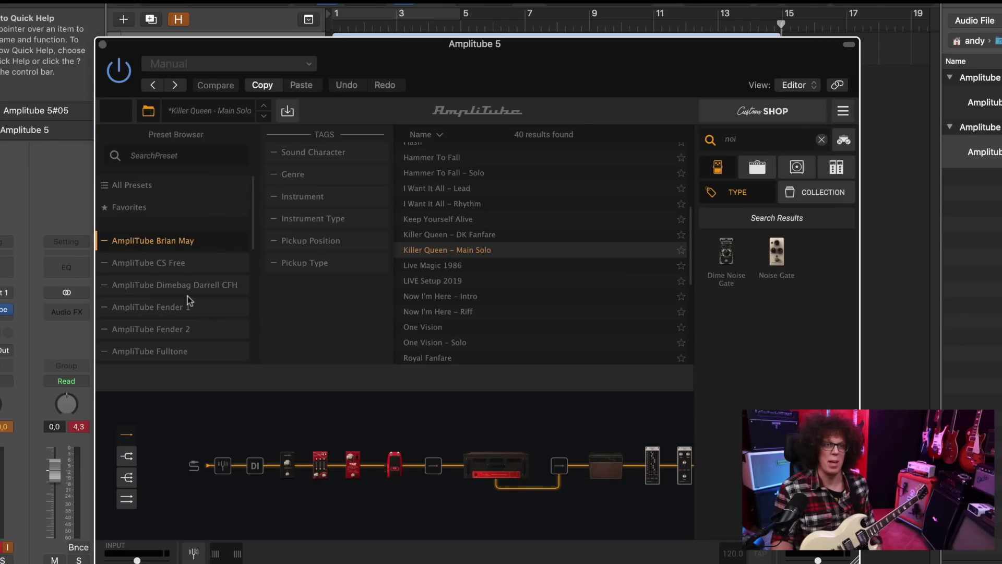
{"action": "scroll", "coordinate": [187, 296], "scroll_direction": "down", "scroll_amount": 2}
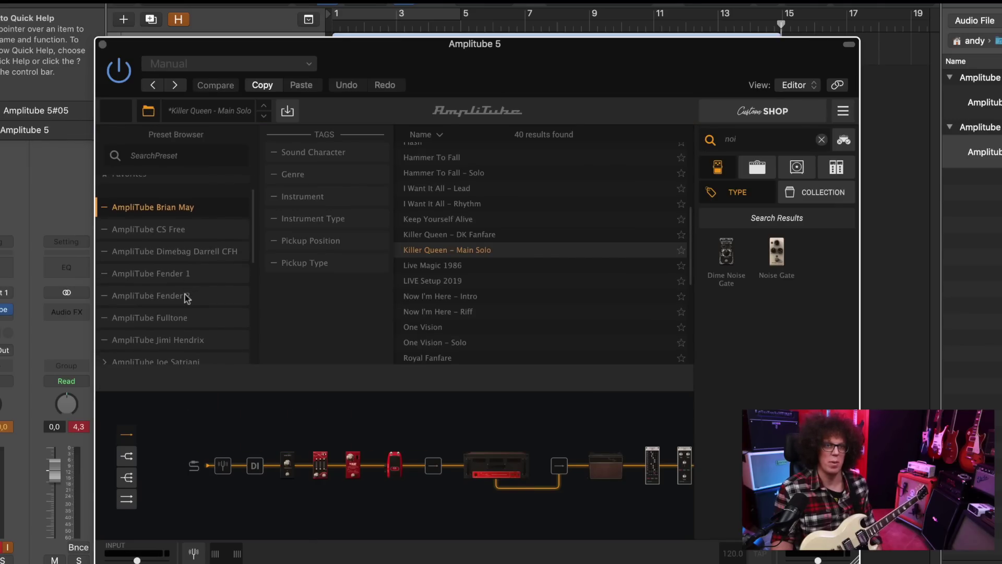
{"action": "left_click", "coordinate": [185, 340]}
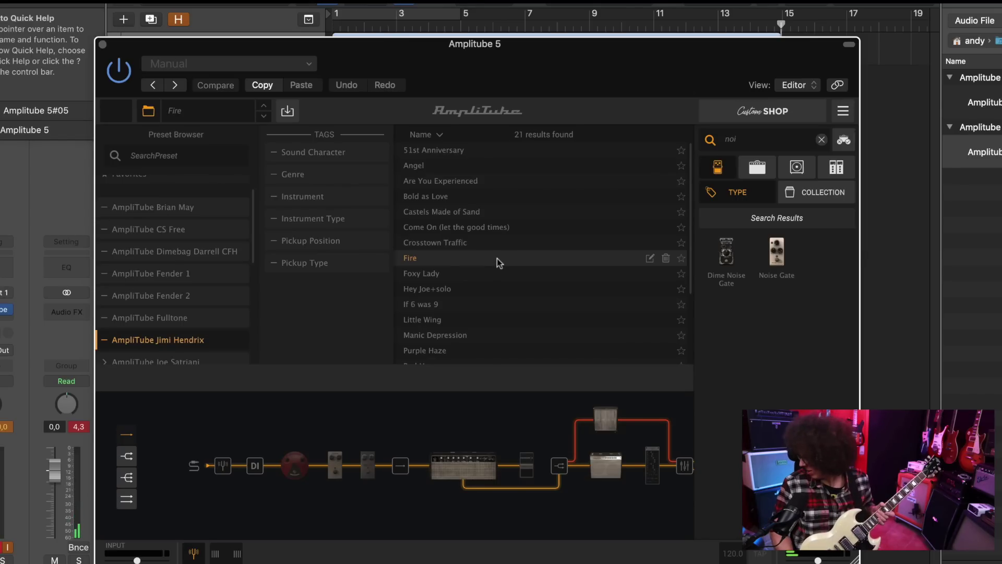
Step: View the UltraTuner, try the Fuzz Age pedal switched on, and reload the Fire preset
{"action": "left_click", "coordinate": [223, 465]}
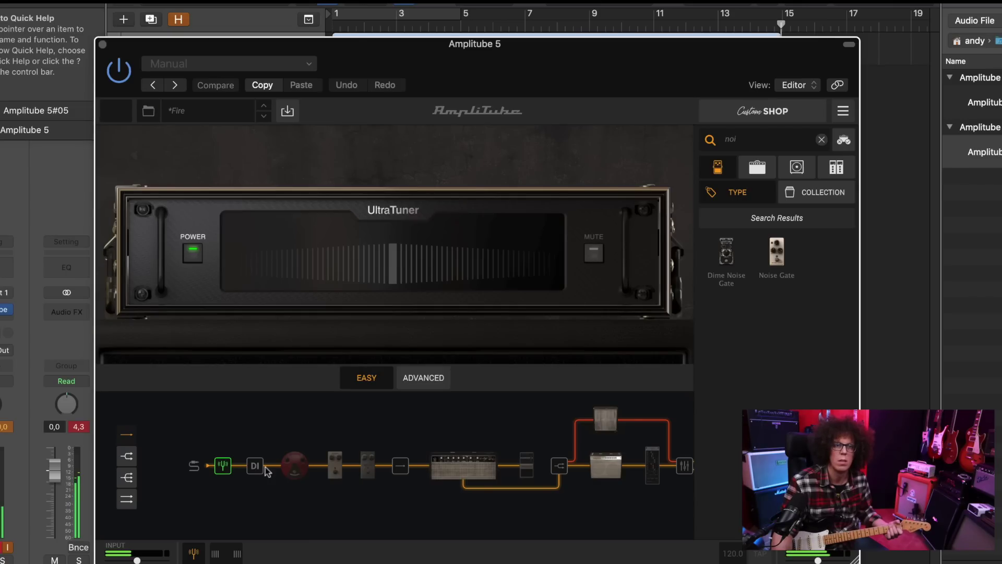
{"action": "left_click", "coordinate": [293, 466]}
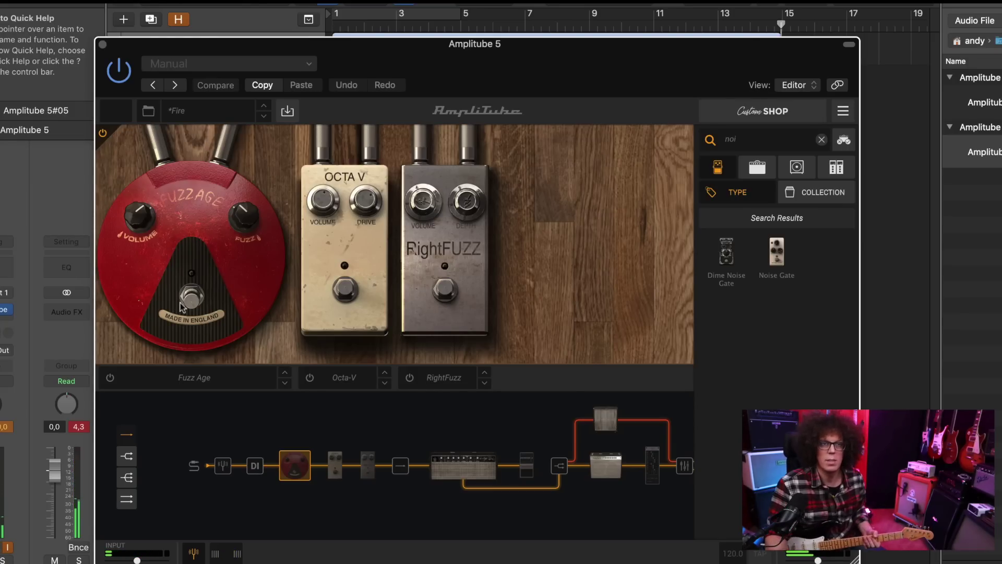
{"action": "left_click", "coordinate": [198, 307]}
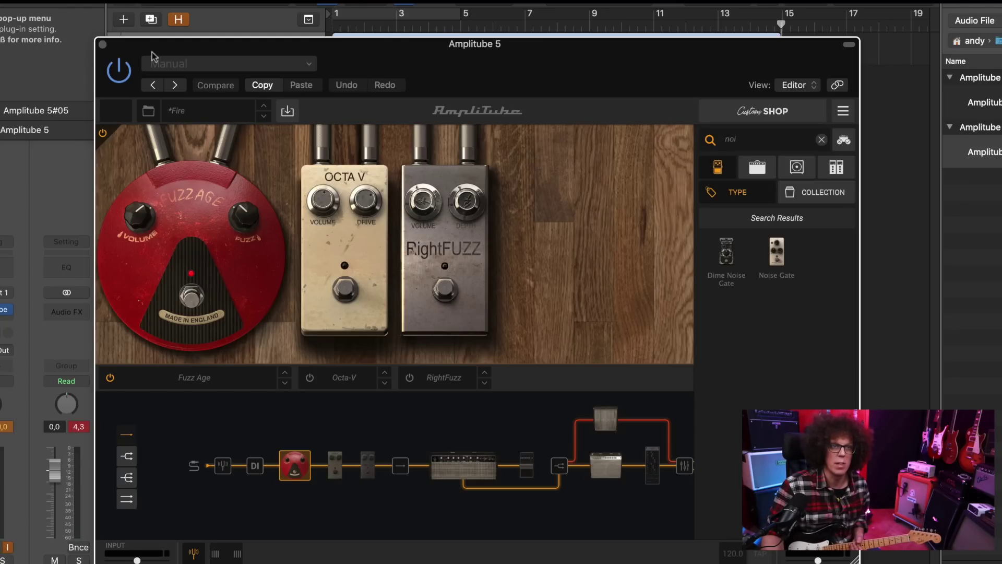
{"action": "left_click", "coordinate": [208, 111]}
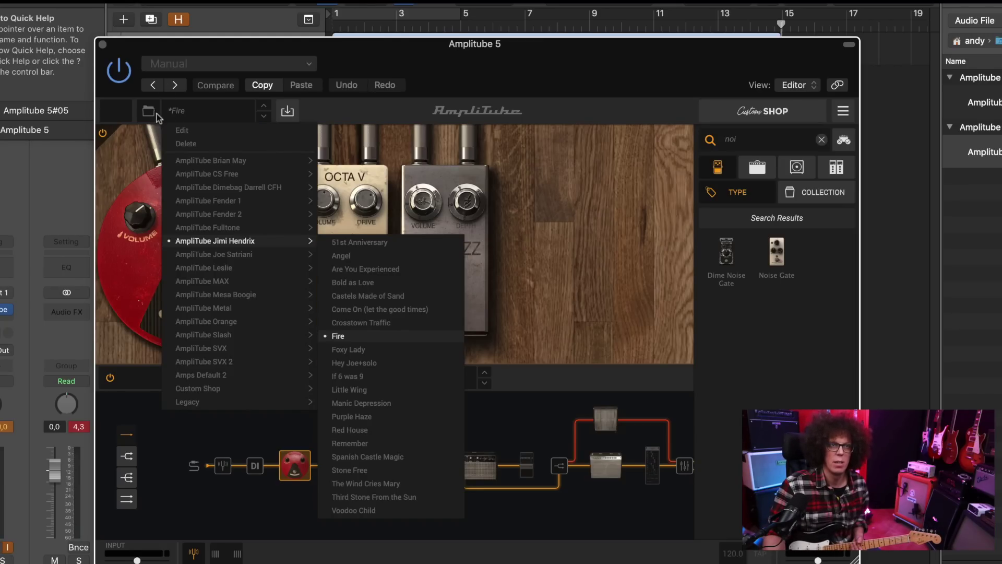
{"action": "left_click", "coordinate": [358, 339]}
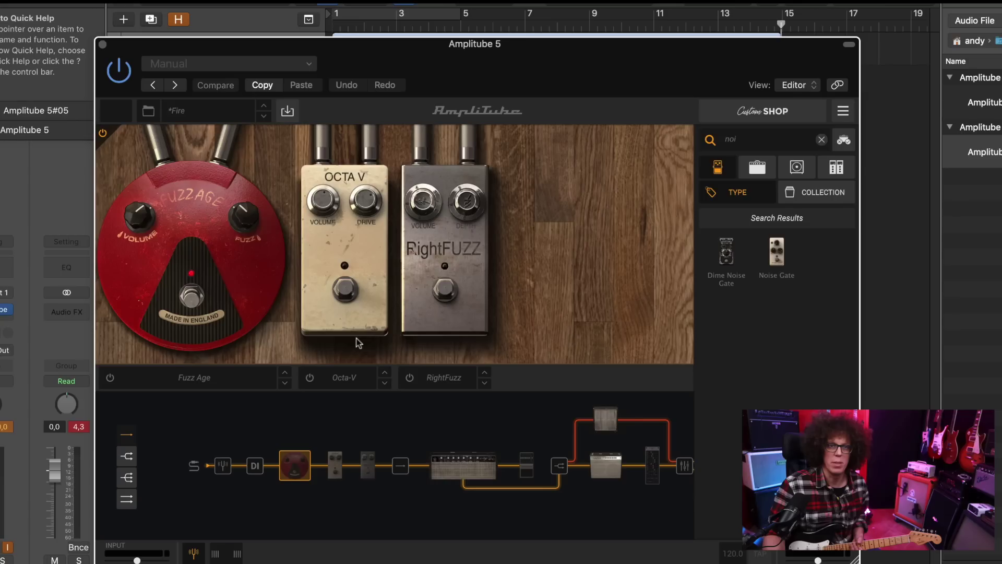
Step: Audition the Fuzz Age, Octa-V and RightFuzz pedals of the Fire preset by turning them on, and switch all three off again
{"action": "left_click", "coordinate": [197, 299]}
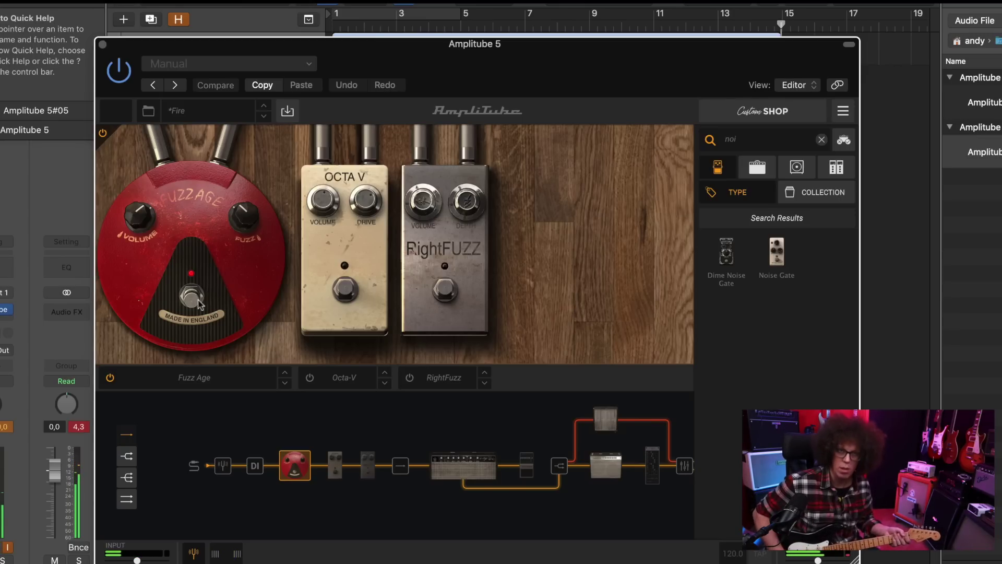
{"action": "left_click", "coordinate": [344, 272]}
{"action": "left_click", "coordinate": [344, 293]}
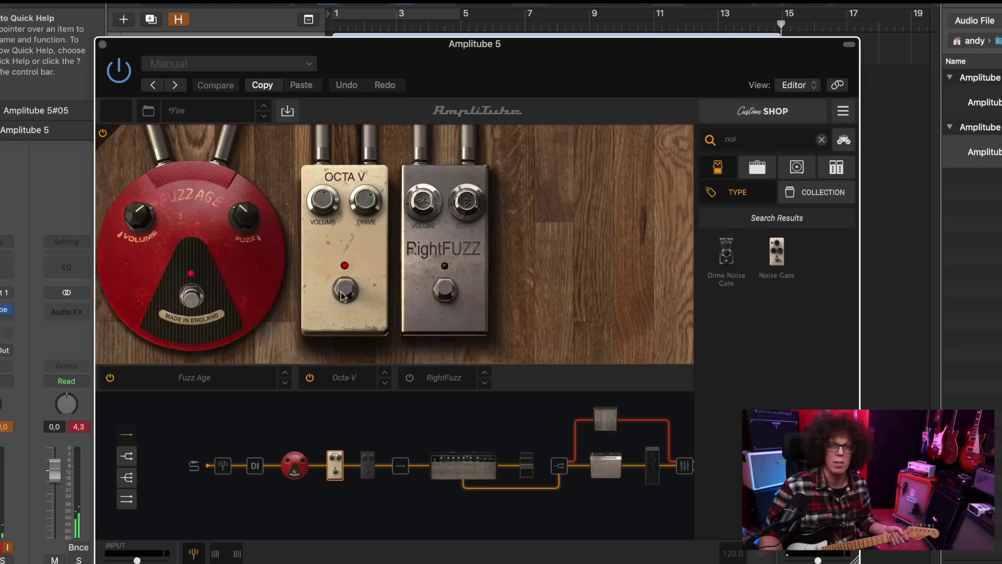
{"action": "left_click", "coordinate": [200, 297]}
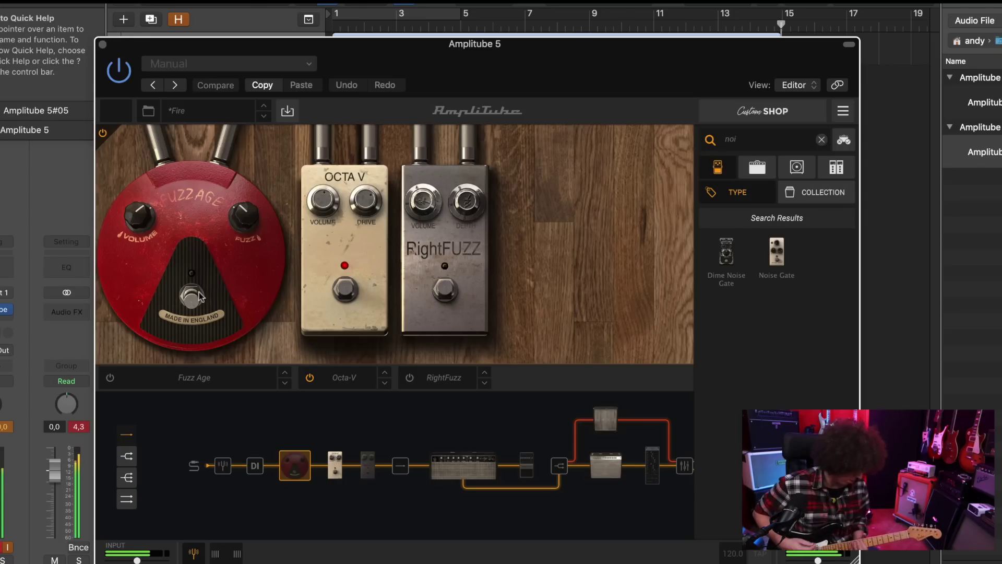
{"action": "left_click", "coordinate": [344, 291]}
{"action": "left_click", "coordinate": [443, 293]}
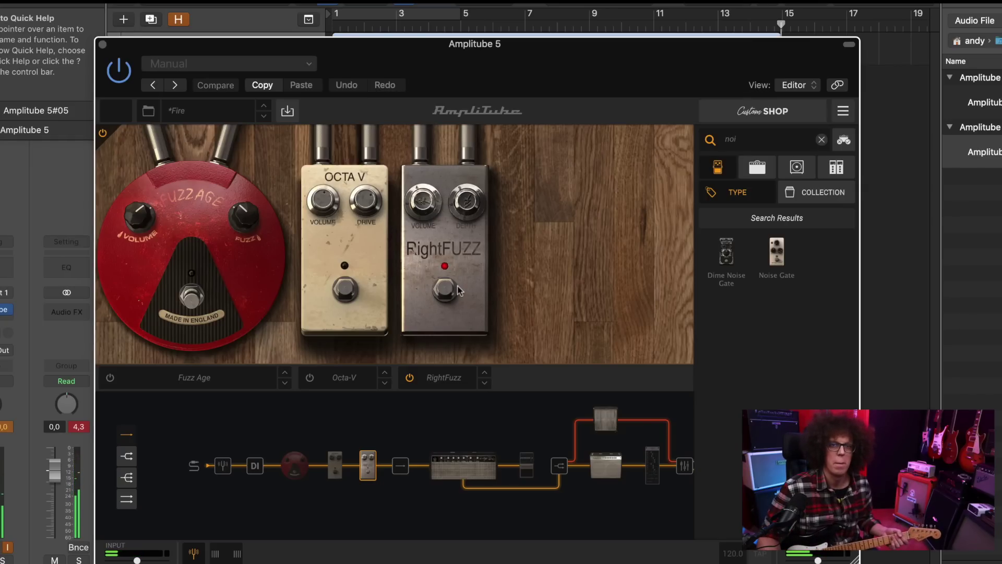
{"action": "left_click", "coordinate": [449, 293]}
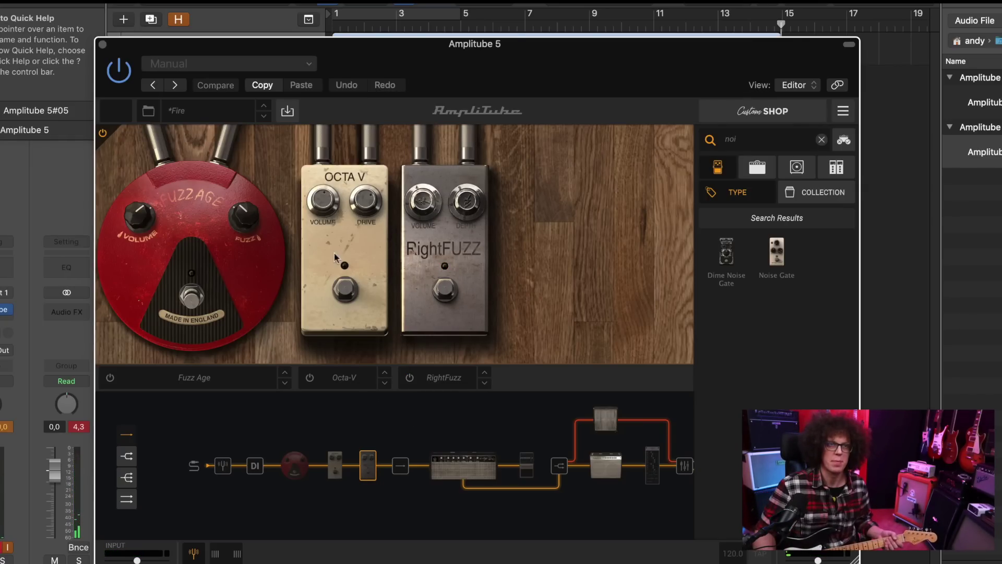
Step: Browse the AmpliTube Jimi Hendrix presets and load The Wind Cries Mary
{"action": "left_click", "coordinate": [148, 110]}
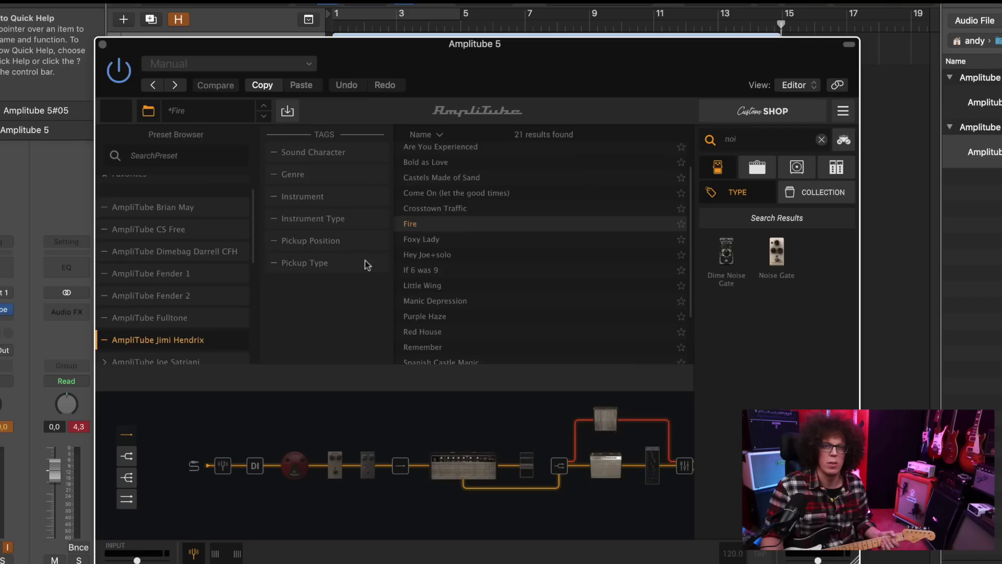
{"action": "scroll", "coordinate": [428, 295], "scroll_direction": "down", "scroll_amount": 1}
{"action": "scroll", "coordinate": [428, 297], "scroll_direction": "down", "scroll_amount": 3}
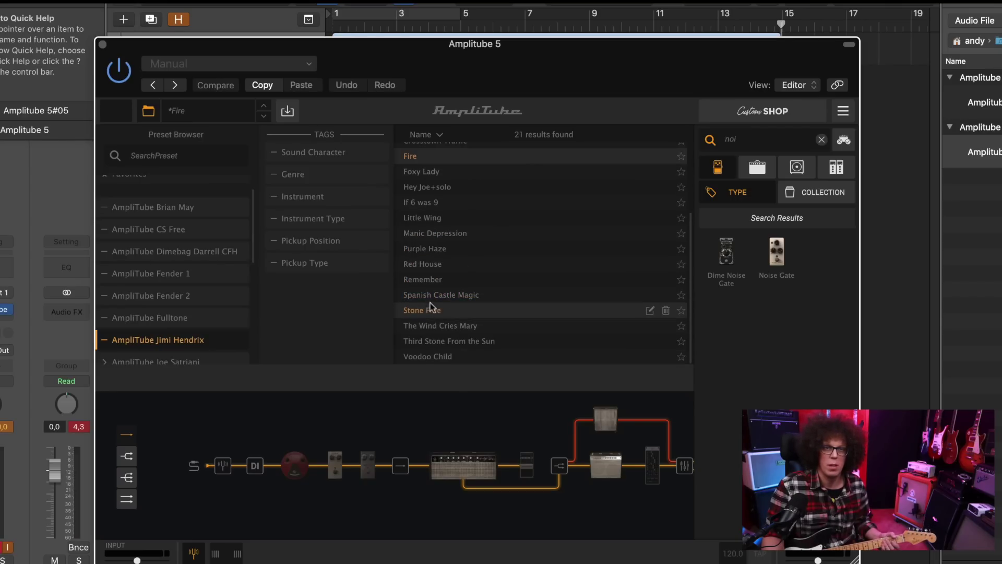
{"action": "left_click", "coordinate": [439, 323]}
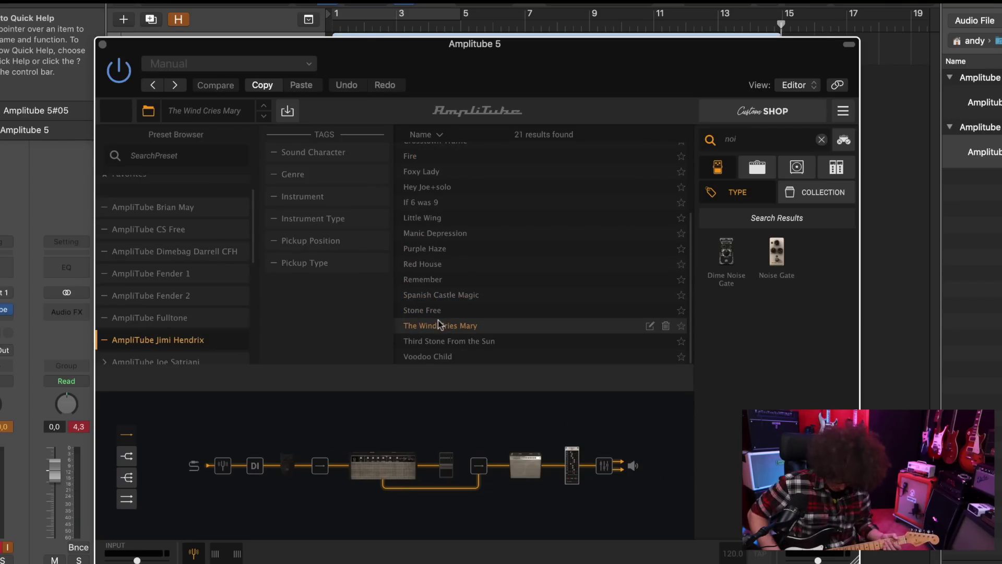
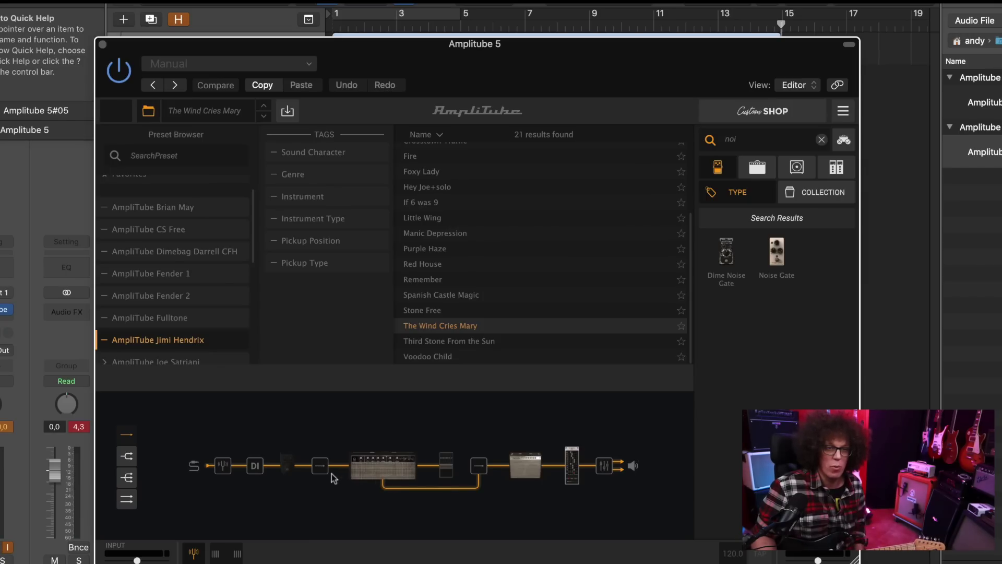
Step: Audition the Class Fuzz pedal of The Wind Cries Mary preset by turning it on, and switch it off again
{"action": "left_click", "coordinate": [295, 467]}
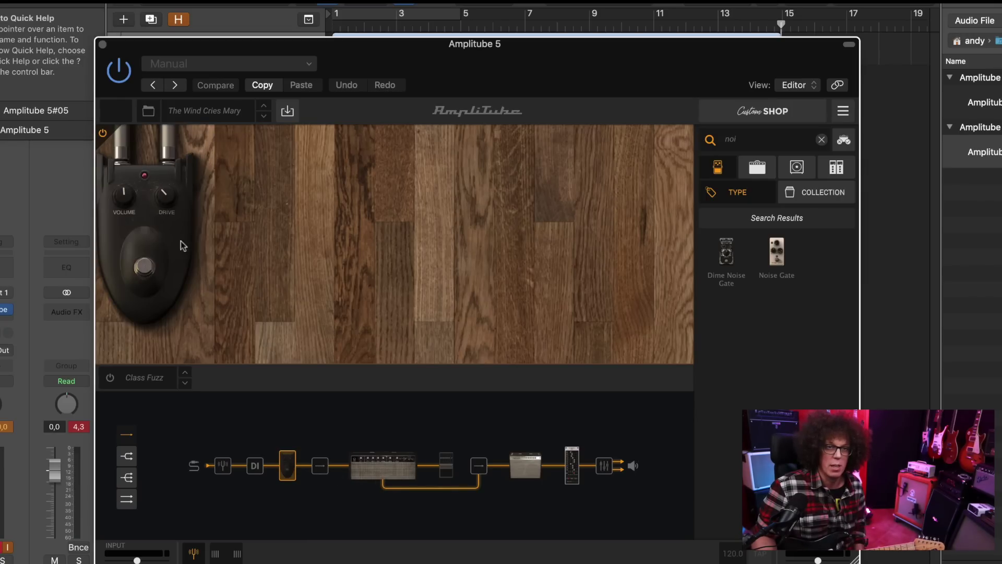
{"action": "left_click", "coordinate": [110, 378]}
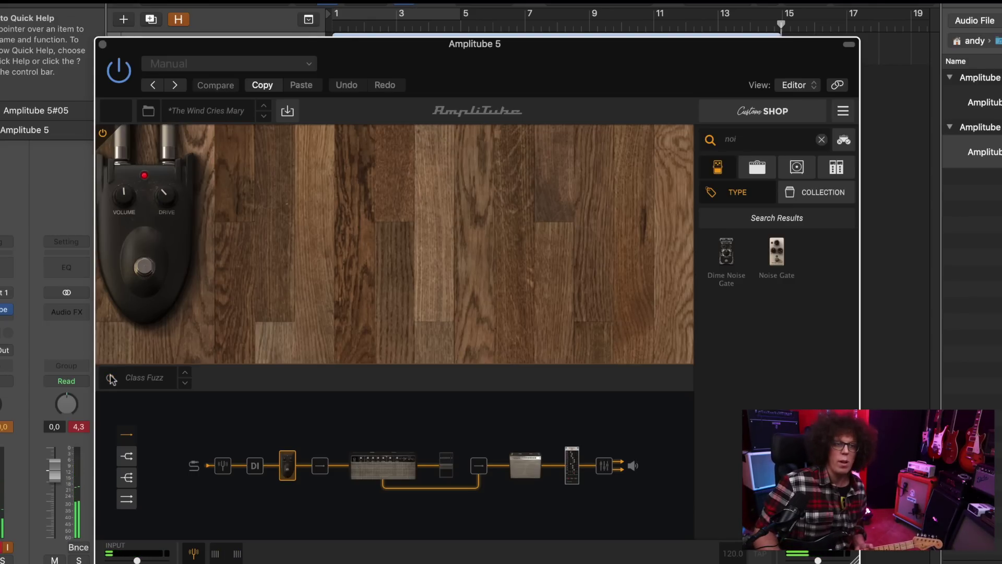
{"action": "left_click", "coordinate": [111, 378]}
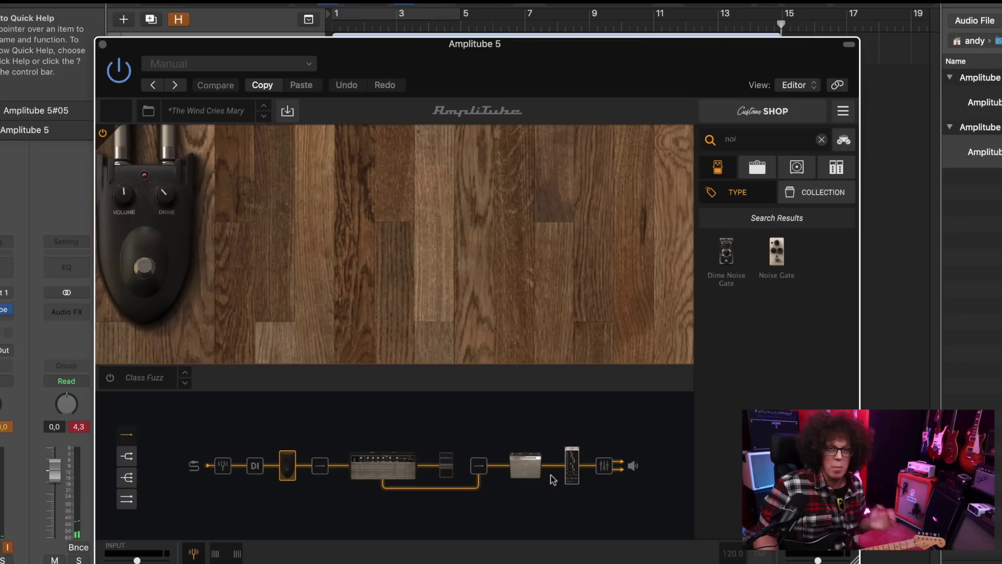
Step: Open the Graphic EQ in Rack A and, with the gear search cleared, view the Fender collection of rack effects
{"action": "left_click", "coordinate": [577, 475]}
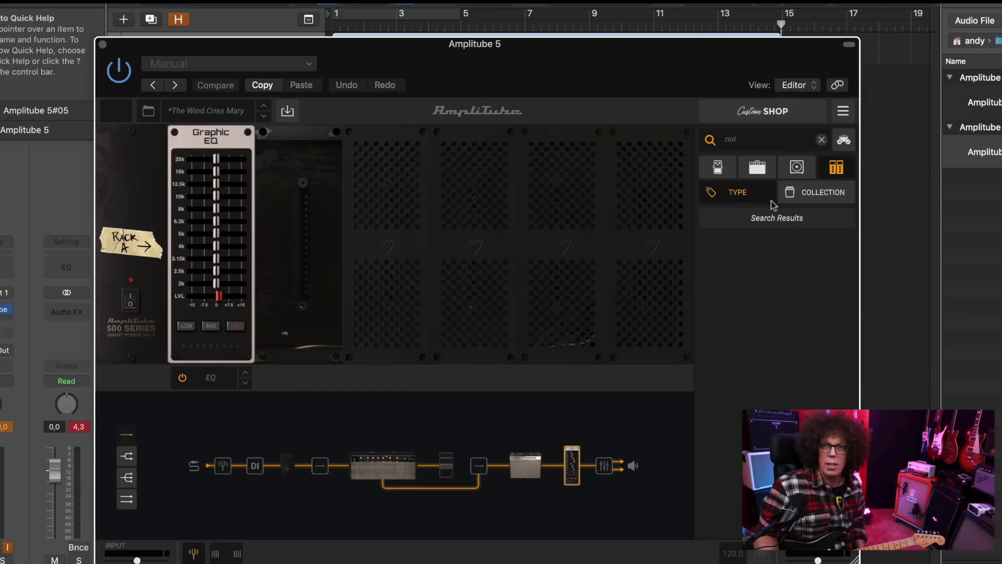
{"action": "left_click", "coordinate": [821, 139]}
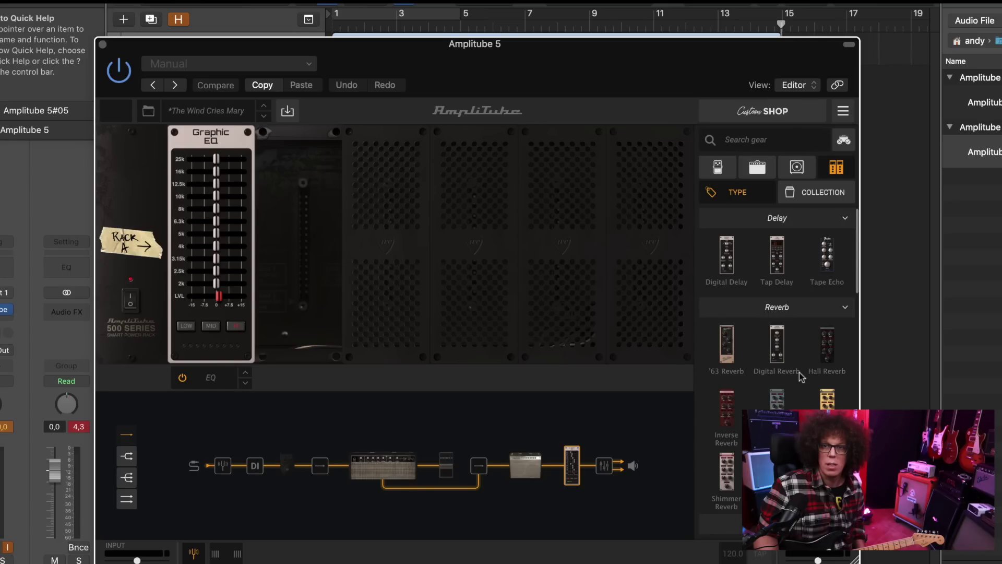
{"action": "left_click", "coordinate": [807, 193]}
{"action": "scroll", "coordinate": [794, 273], "scroll_direction": "down", "scroll_amount": 2}
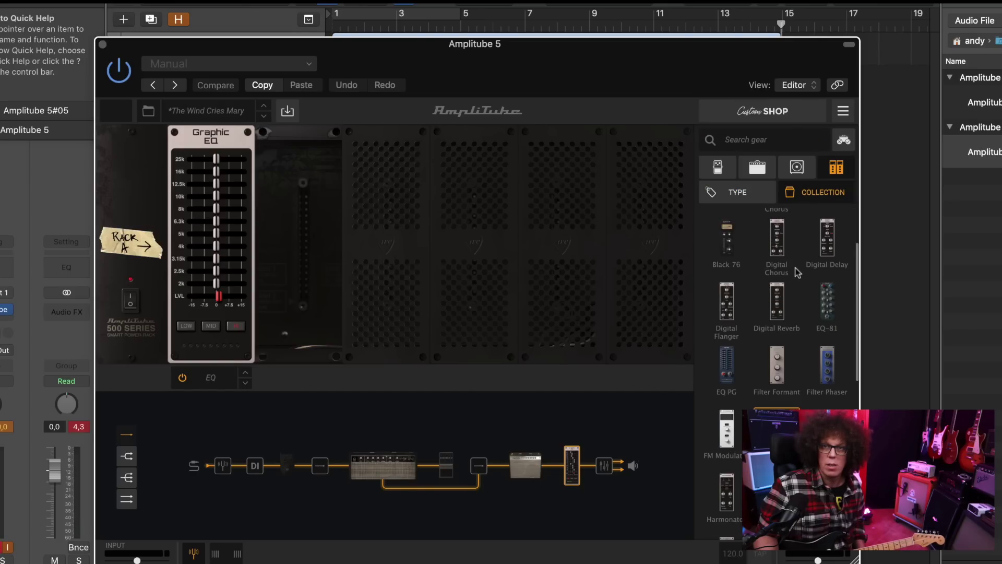
{"action": "scroll", "coordinate": [794, 273], "scroll_direction": "up", "scroll_amount": 2}
{"action": "left_click", "coordinate": [711, 222]}
{"action": "left_click", "coordinate": [779, 238]}
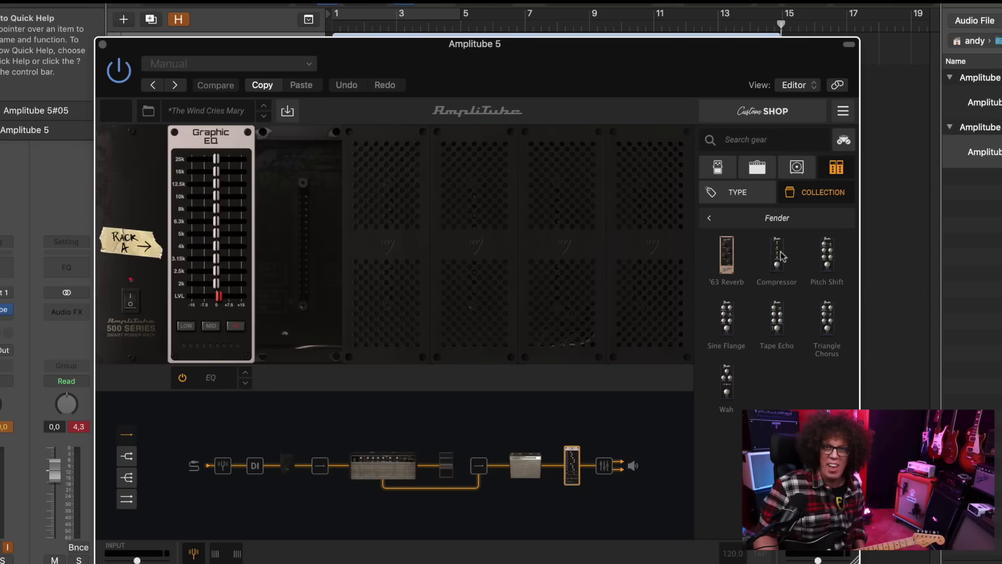
Step: Browse the rack effects by type and add the Sat-X saturator to the slot beside the Graphic EQ
{"action": "left_click", "coordinate": [740, 194]}
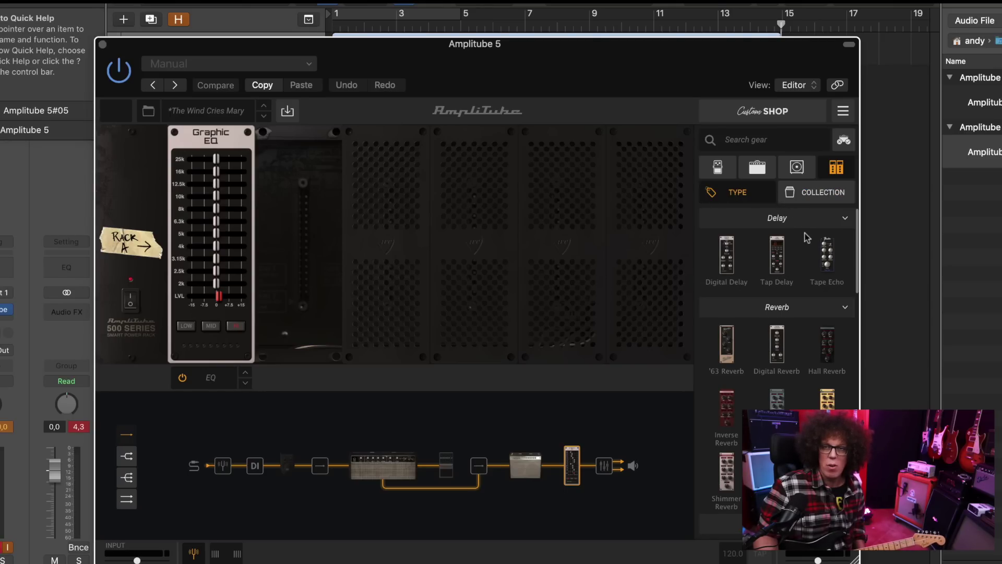
{"action": "scroll", "coordinate": [807, 237], "scroll_direction": "down", "scroll_amount": 5}
{"action": "scroll", "coordinate": [785, 339], "scroll_direction": "down", "scroll_amount": 2}
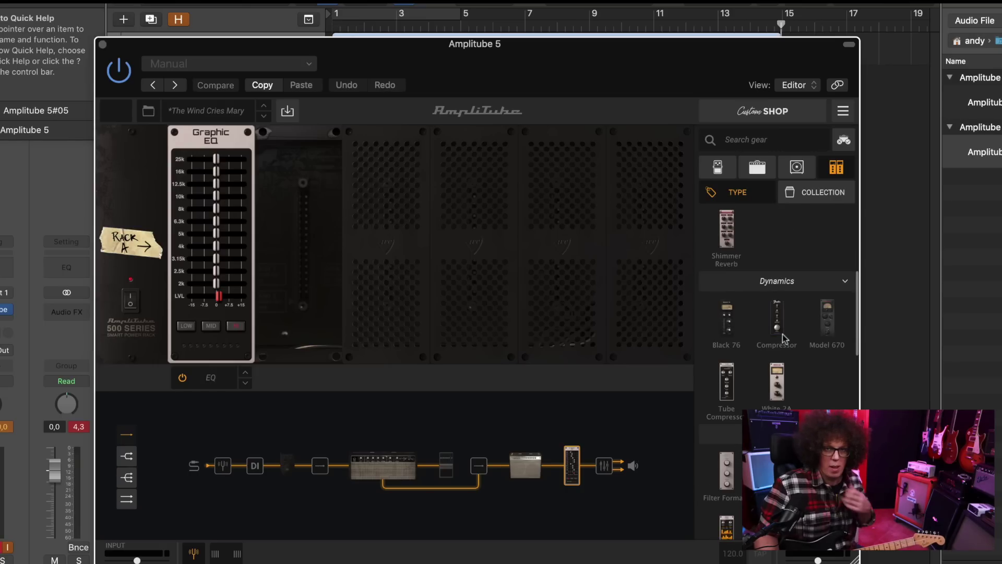
{"action": "scroll", "coordinate": [785, 338], "scroll_direction": "down", "scroll_amount": 2}
{"action": "scroll", "coordinate": [783, 337], "scroll_direction": "down", "scroll_amount": 6}
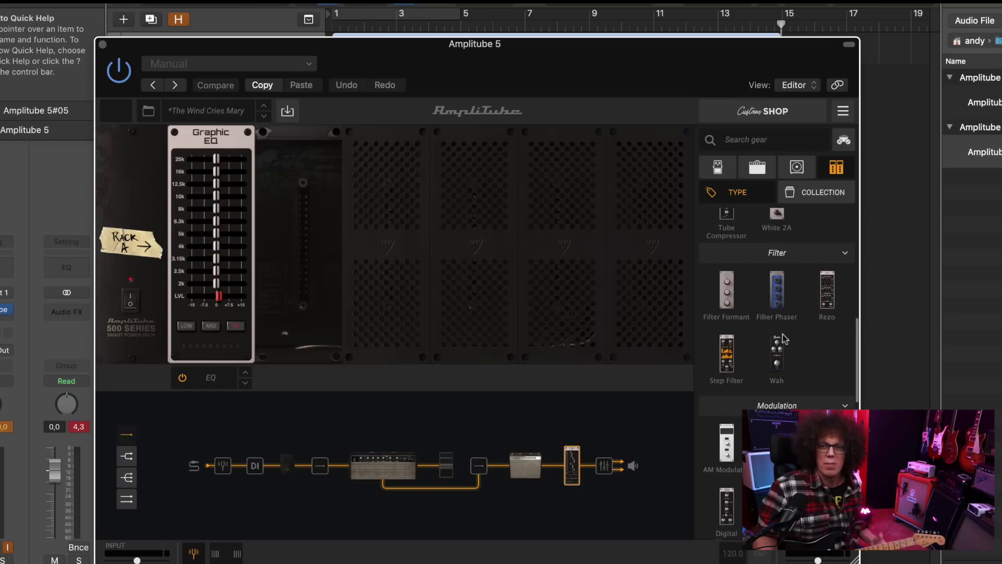
{"action": "scroll", "coordinate": [782, 334], "scroll_direction": "down", "scroll_amount": 4}
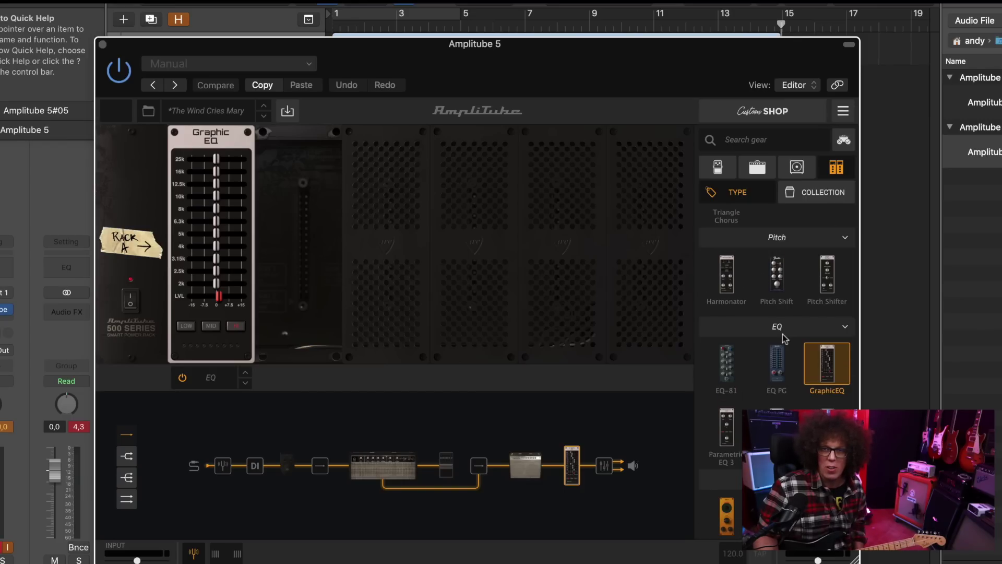
{"action": "scroll", "coordinate": [782, 334], "scroll_direction": "down", "scroll_amount": 1}
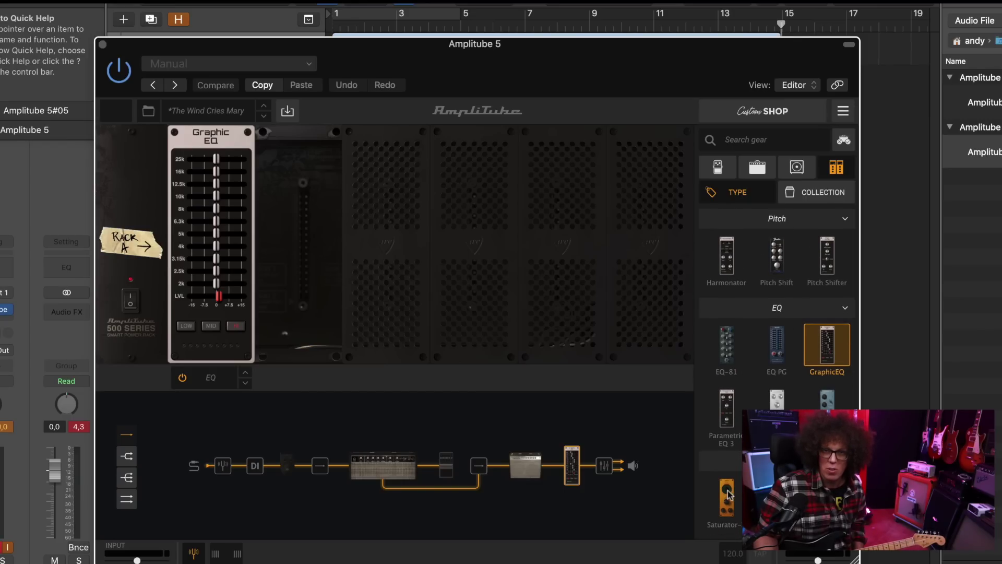
{"action": "left_click_drag", "start_coordinate": [729, 495], "coordinate": [314, 247]}
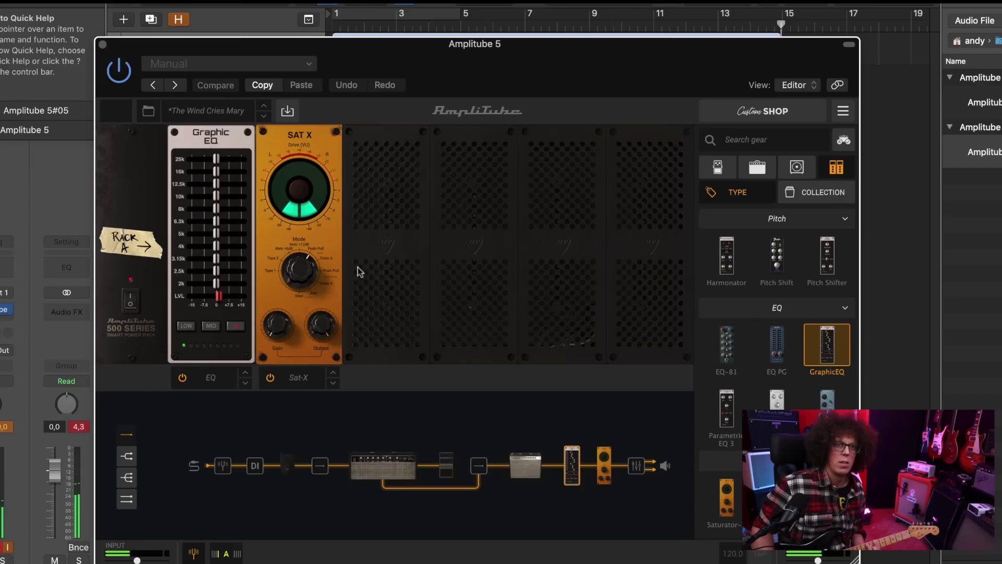
Step: Set the Sat-X gain to 5.5 dB and reset the mixer channel's peak level display
{"action": "left_click_drag", "start_coordinate": [288, 330], "coordinate": [285, 300]}
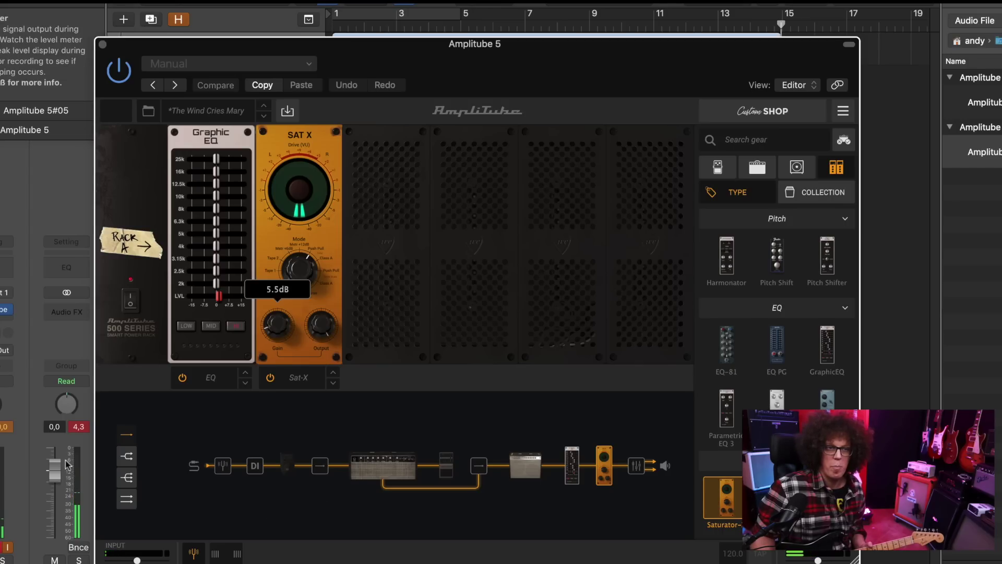
{"action": "left_click", "coordinate": [79, 427]}
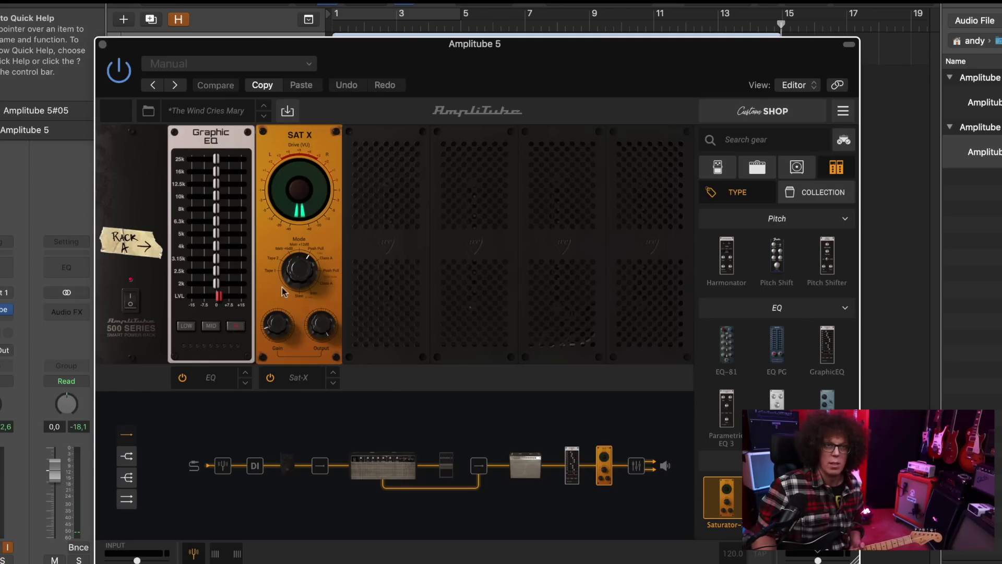
{"action": "mouse_move", "coordinate": [302, 324]}
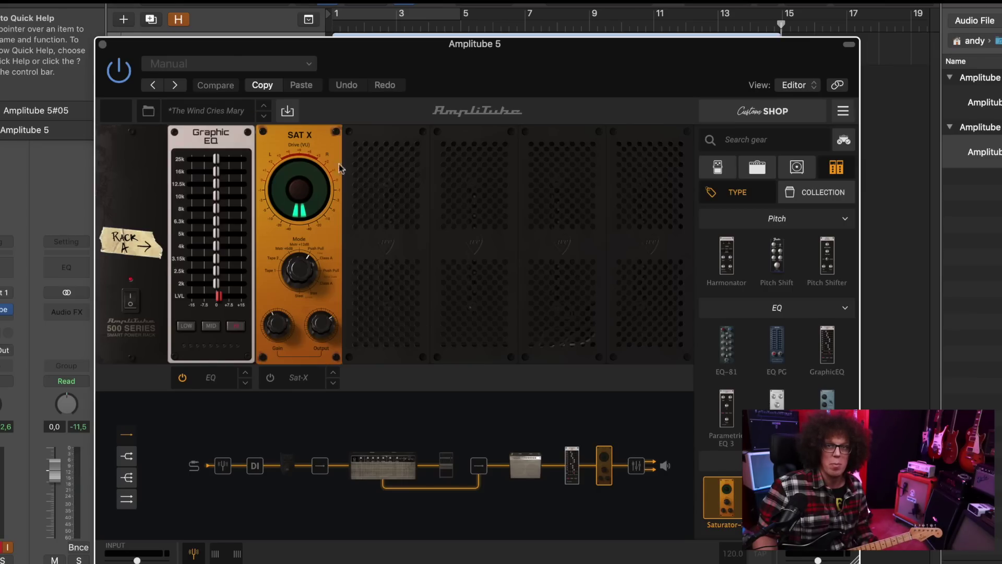
Step: Show the AmpliTube Fender 1 collection in the preset browser and load the 2 Blackface preset
{"action": "left_click", "coordinate": [203, 116]}
{"action": "left_click", "coordinate": [153, 114]}
{"action": "left_click", "coordinate": [152, 114]}
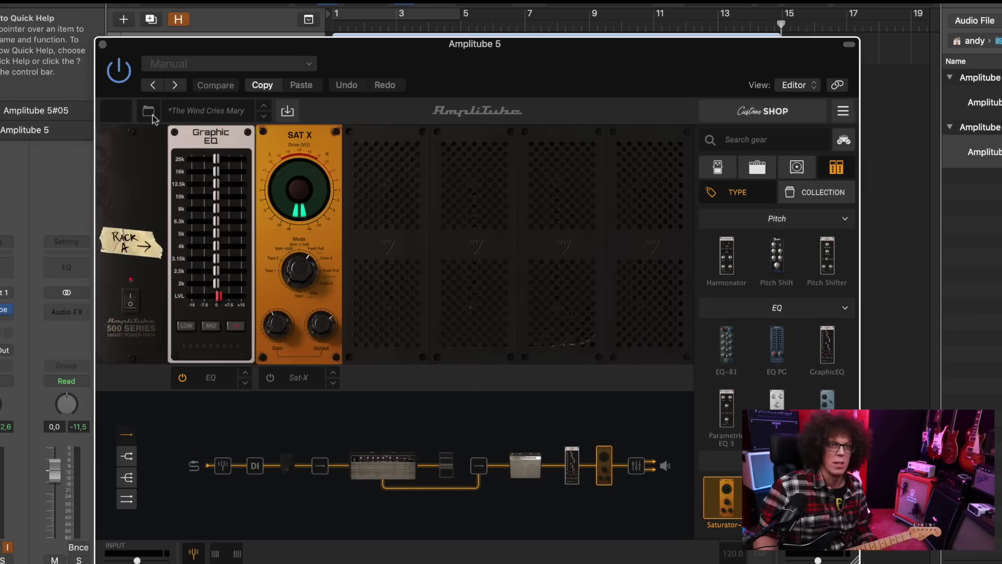
{"action": "left_click", "coordinate": [152, 114]}
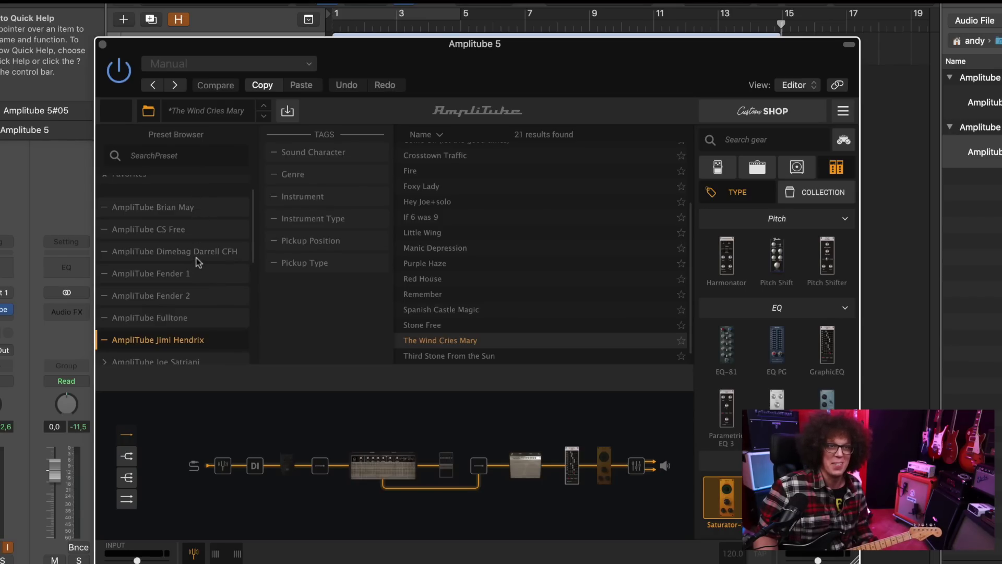
{"action": "left_click", "coordinate": [191, 274]}
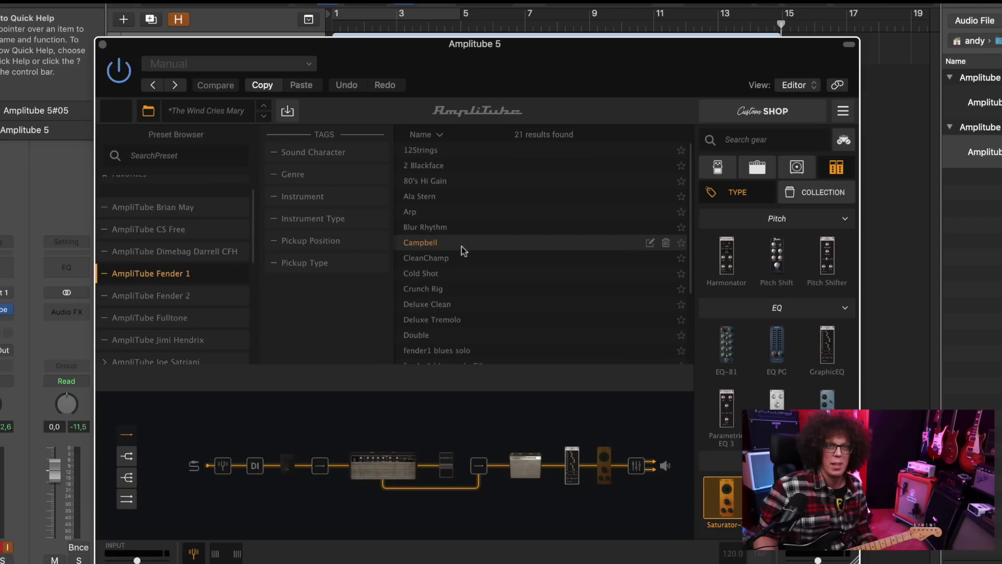
{"action": "left_click", "coordinate": [456, 167]}
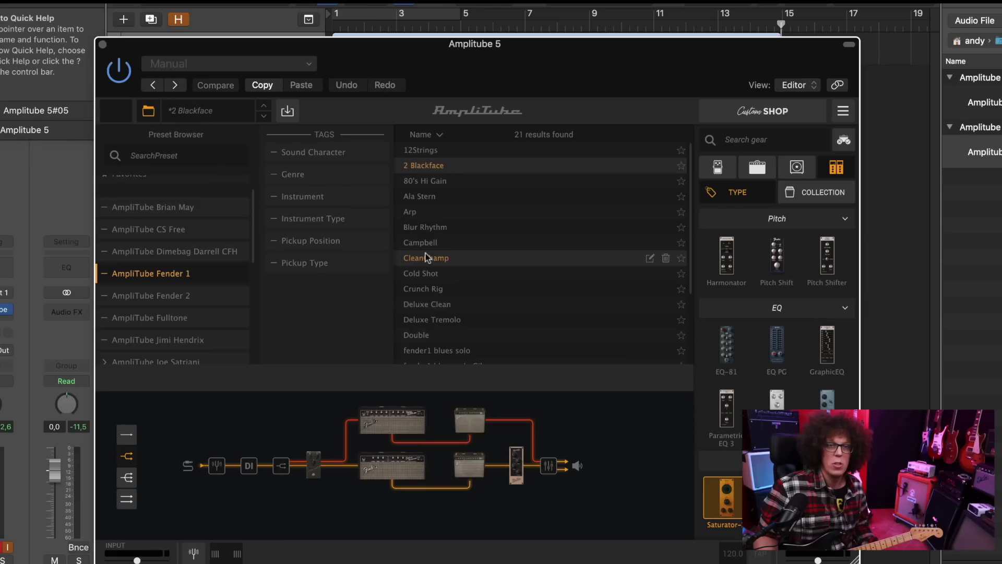
Step: View the '65 Twin Reverb and '65 Deluxe Reverb amps of the 2 Blackface preset and both of their cabinets
{"action": "left_click", "coordinate": [145, 111]}
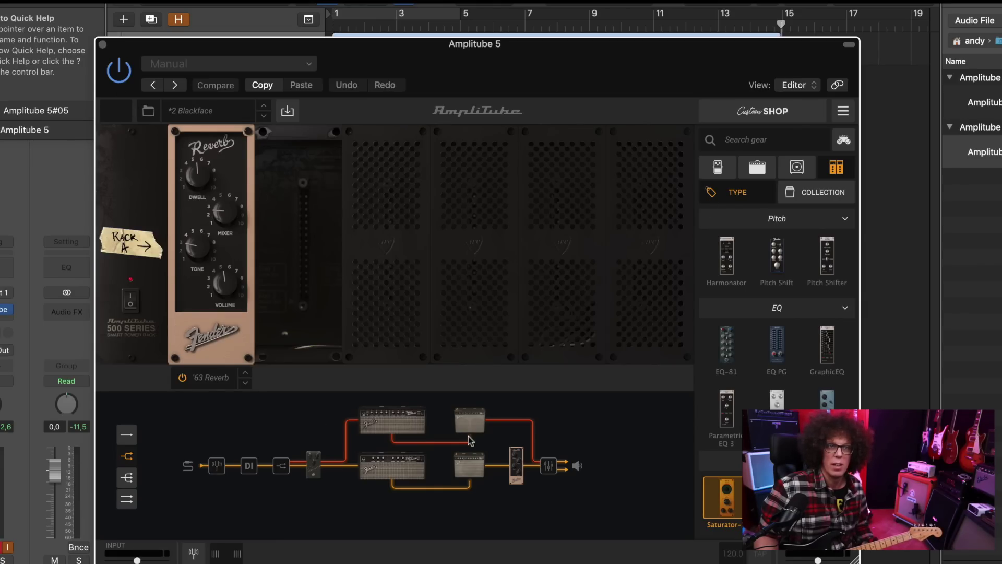
{"action": "left_click", "coordinate": [385, 415]}
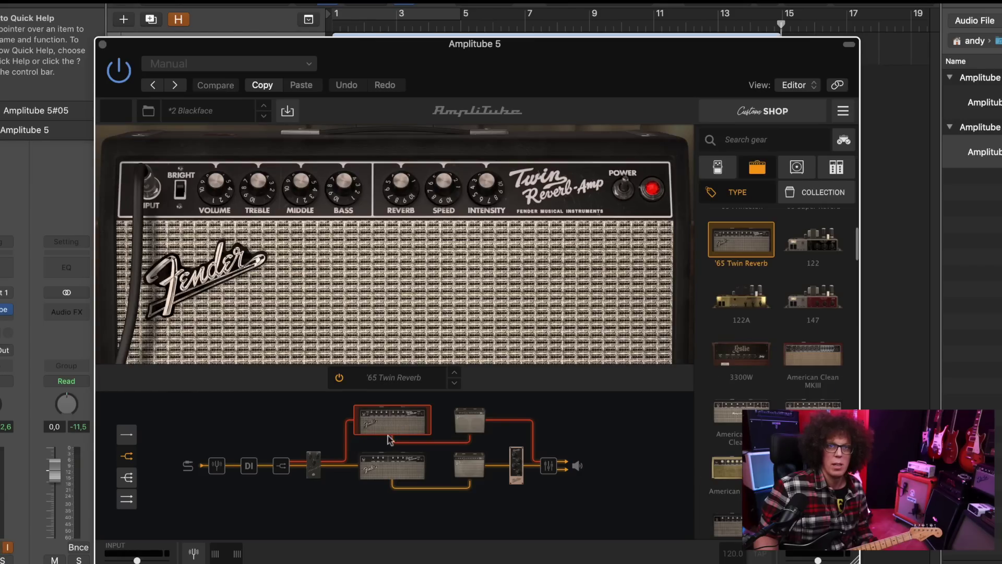
{"action": "left_click", "coordinate": [387, 463]}
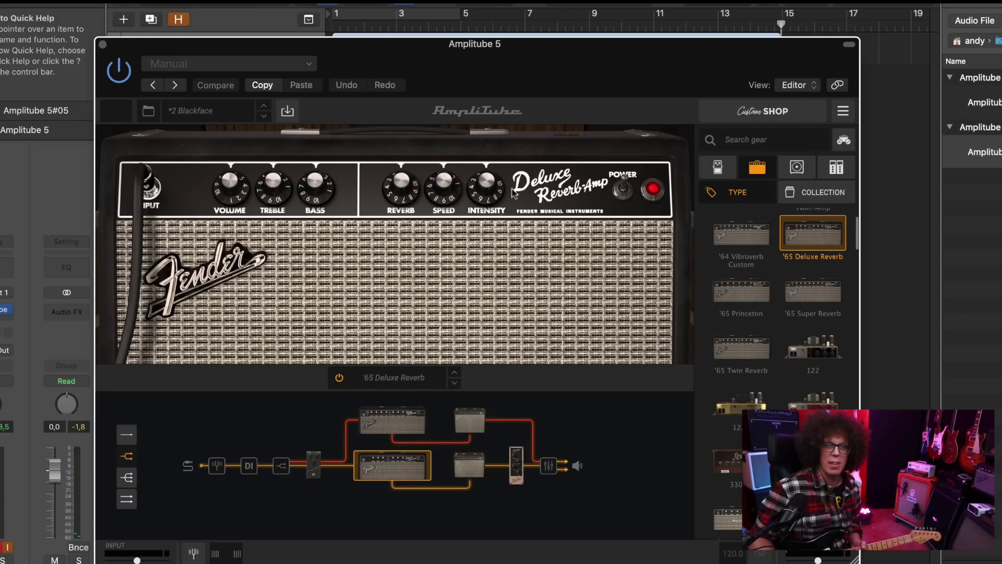
{"action": "left_click", "coordinate": [397, 416]}
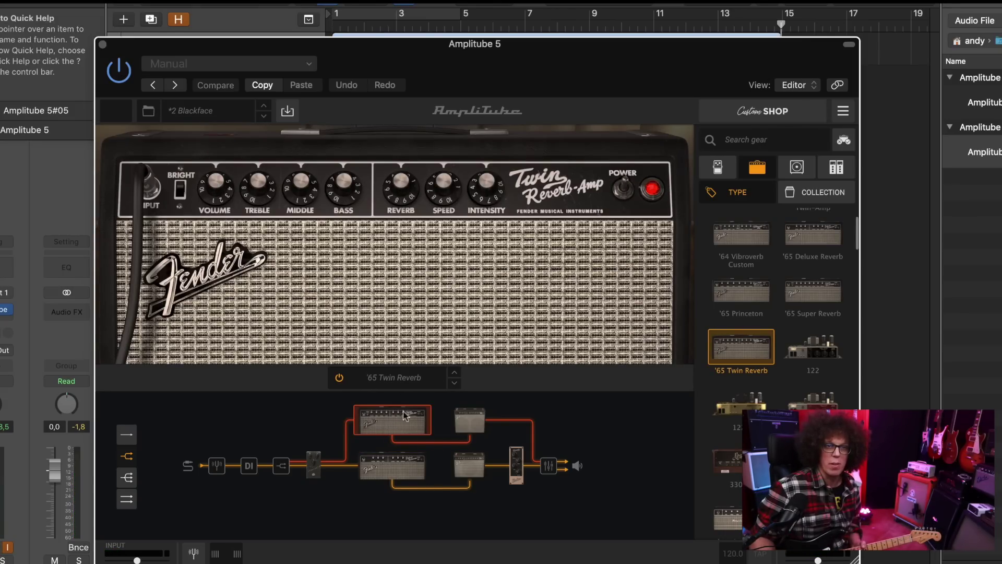
{"action": "left_click", "coordinate": [394, 470]}
{"action": "left_click", "coordinate": [469, 468]}
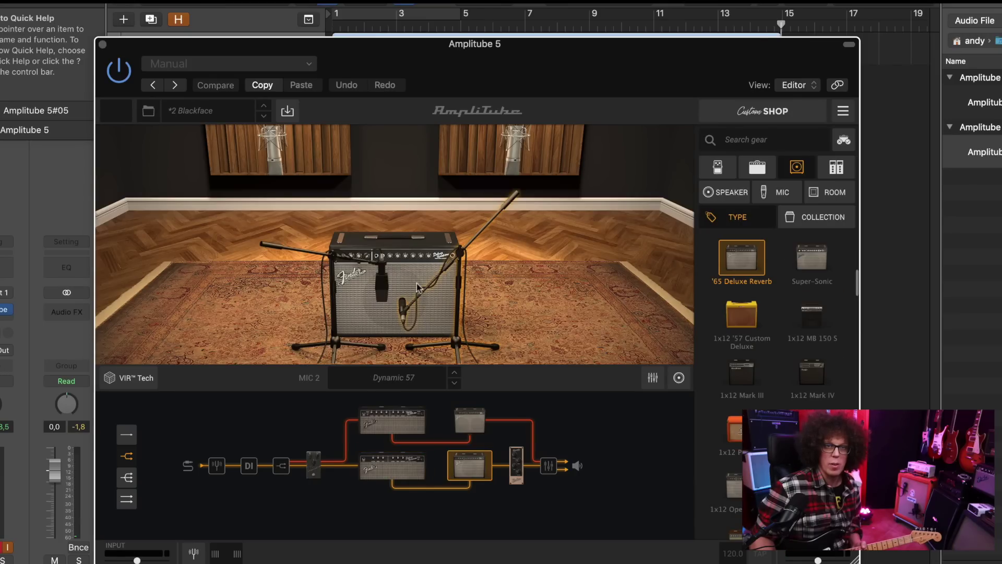
{"action": "left_click", "coordinate": [466, 410]}
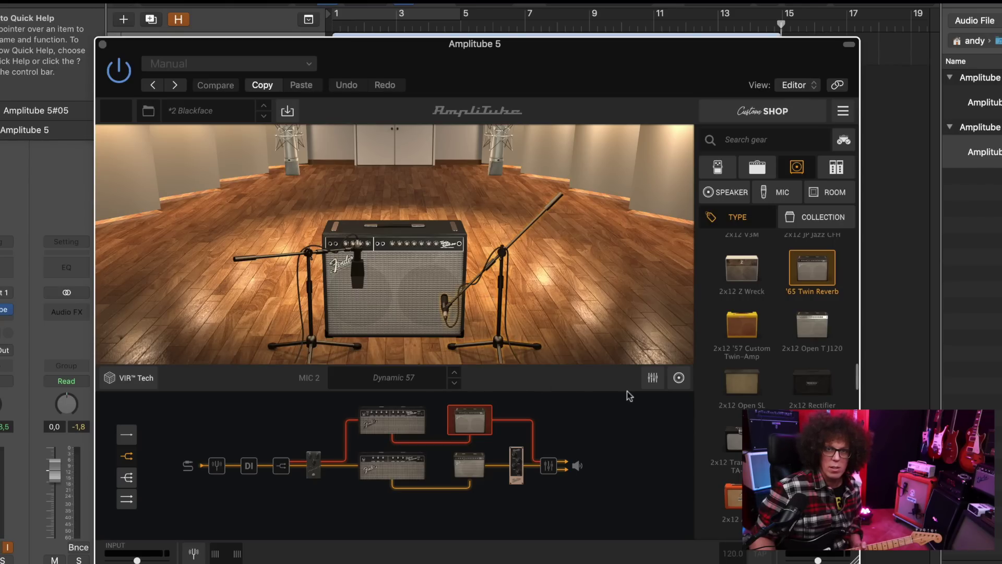
Step: Open the '65 Twin Reverb cabinet's mixer and try muting the mic 1, mic 2 and bus channels, unmuting each again
{"action": "left_click", "coordinate": [653, 377]}
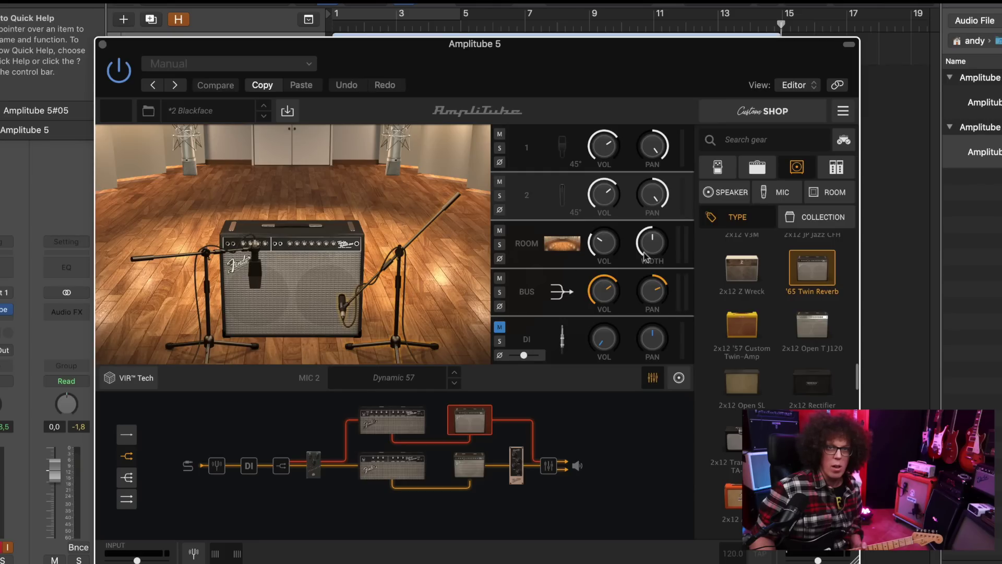
{"action": "left_click", "coordinate": [500, 183]}
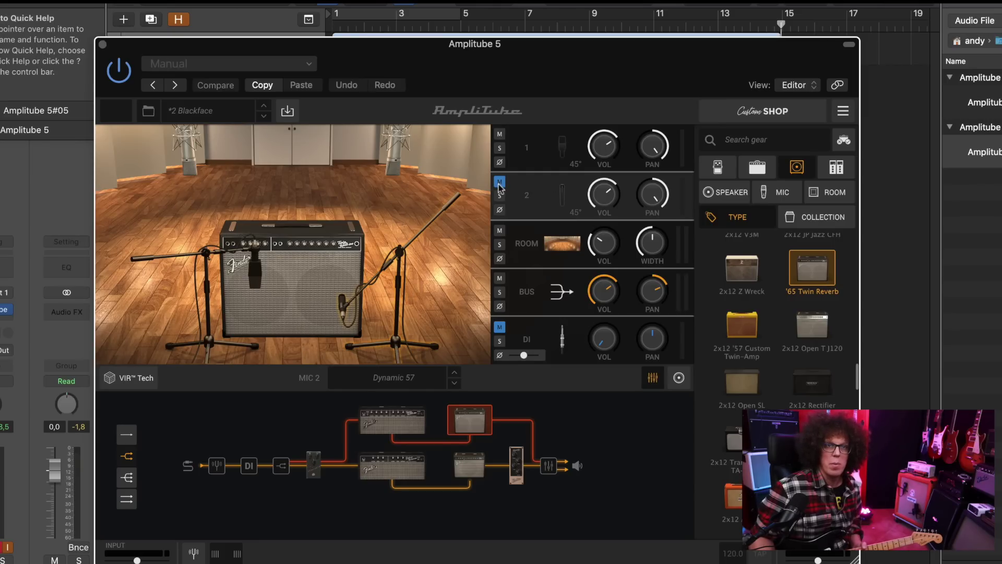
{"action": "left_click", "coordinate": [499, 134]}
{"action": "left_click", "coordinate": [500, 135]}
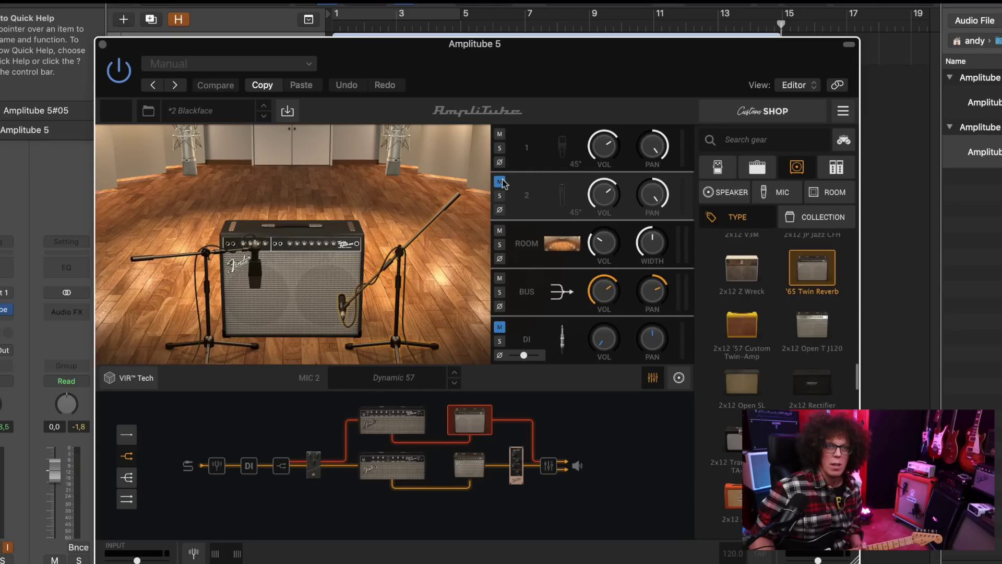
{"action": "left_click", "coordinate": [501, 183]}
{"action": "left_click", "coordinate": [500, 135]}
{"action": "left_click", "coordinate": [499, 134]}
{"action": "left_click", "coordinate": [500, 182]}
{"action": "left_click", "coordinate": [500, 278]}
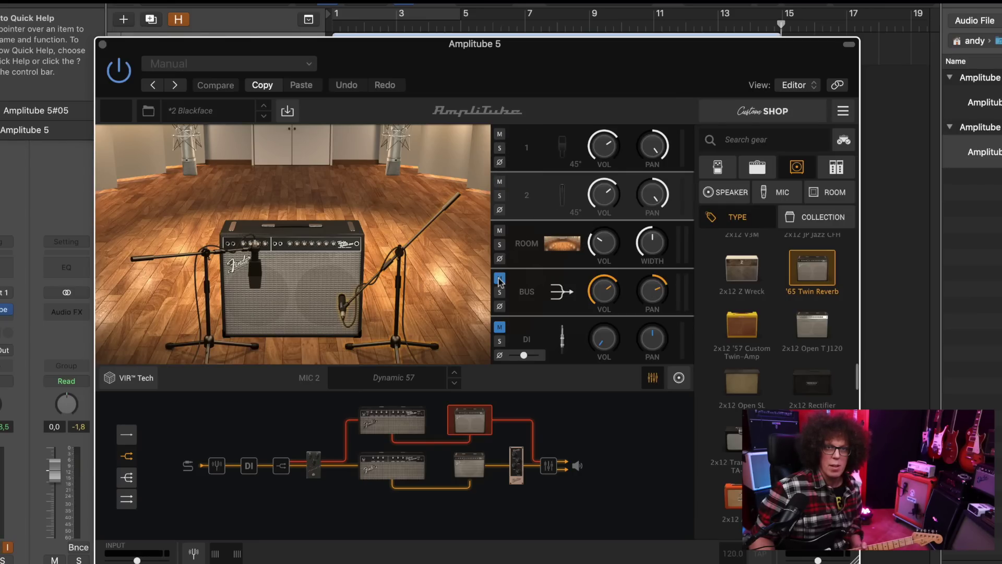
{"action": "left_click", "coordinate": [500, 280]}
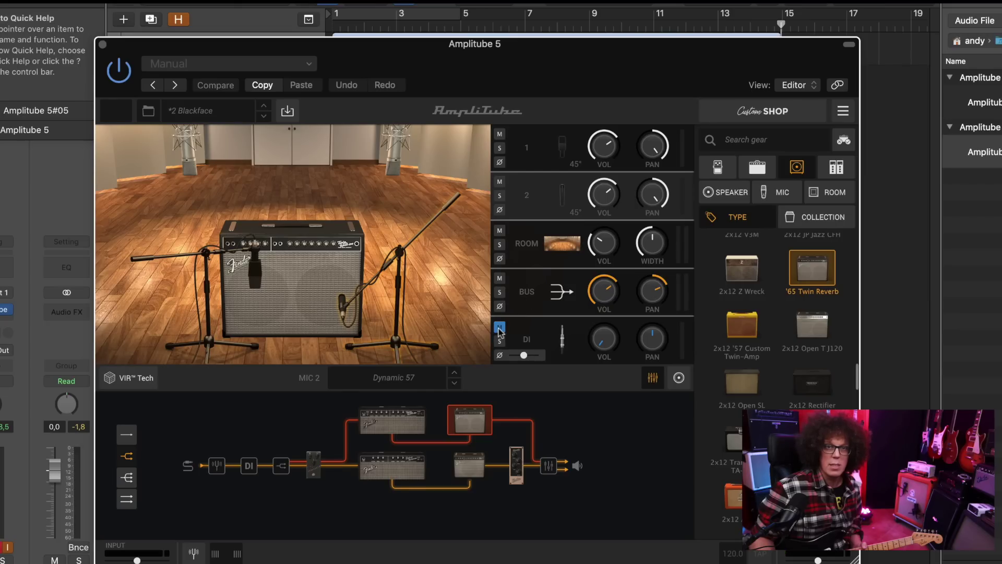
Step: Enable the DI path in the signal chain, view the full mixer, and toggle the DI path until it is off again
{"action": "left_click", "coordinate": [250, 466]}
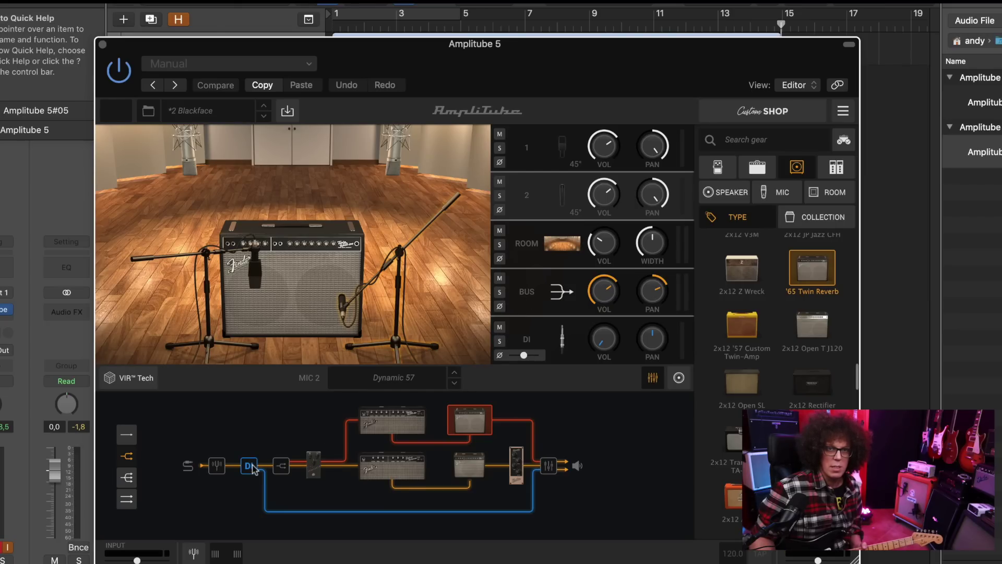
{"action": "left_click", "coordinate": [548, 465]}
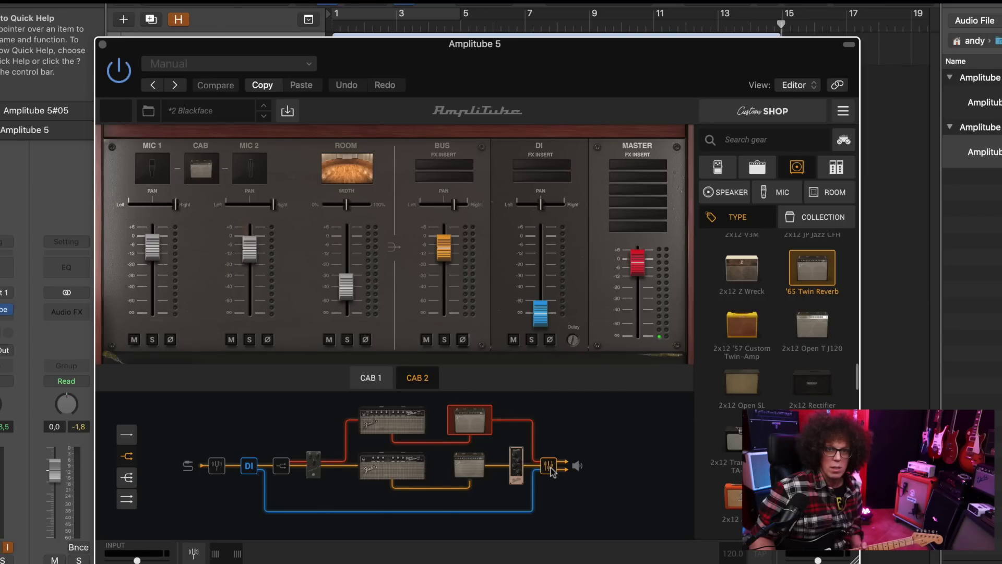
{"action": "left_click", "coordinate": [248, 466]}
{"action": "left_click", "coordinate": [248, 466]}
{"action": "left_click", "coordinate": [249, 466]}
{"action": "left_click", "coordinate": [249, 466]}
{"action": "left_click", "coordinate": [248, 466]}
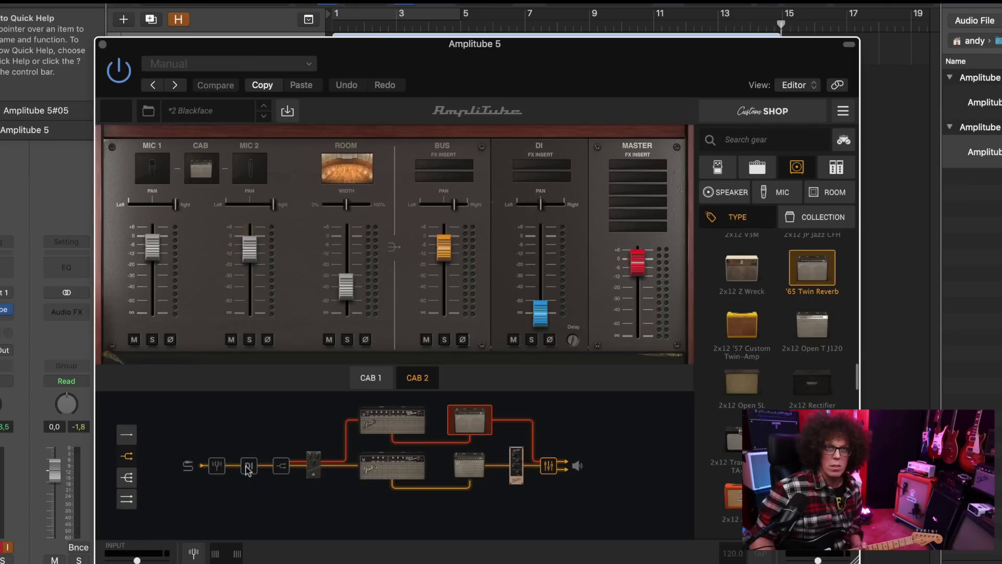
Step: Switch the DI path on and back off in the signal chain
{"action": "left_click", "coordinate": [249, 467]}
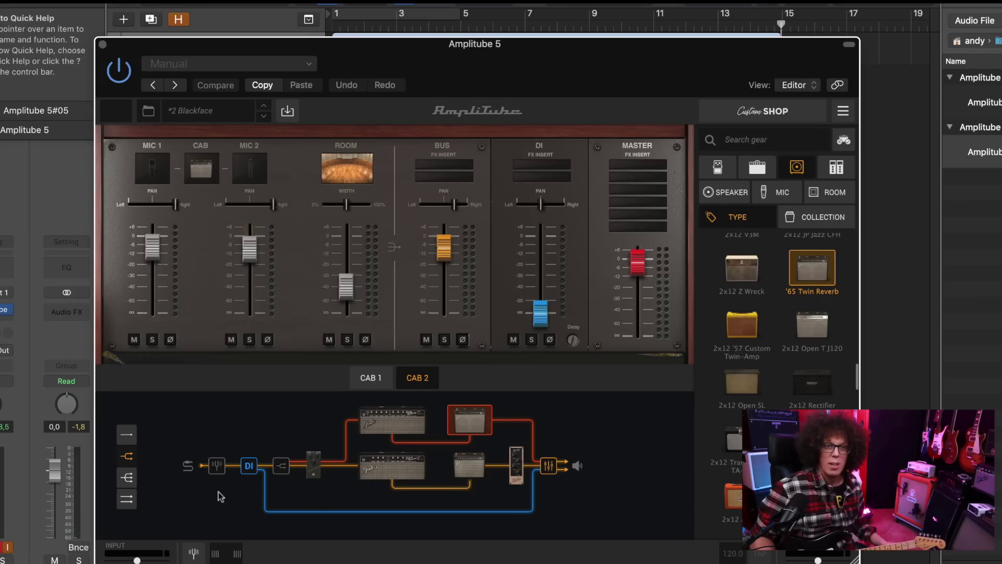
{"action": "left_click", "coordinate": [245, 467]}
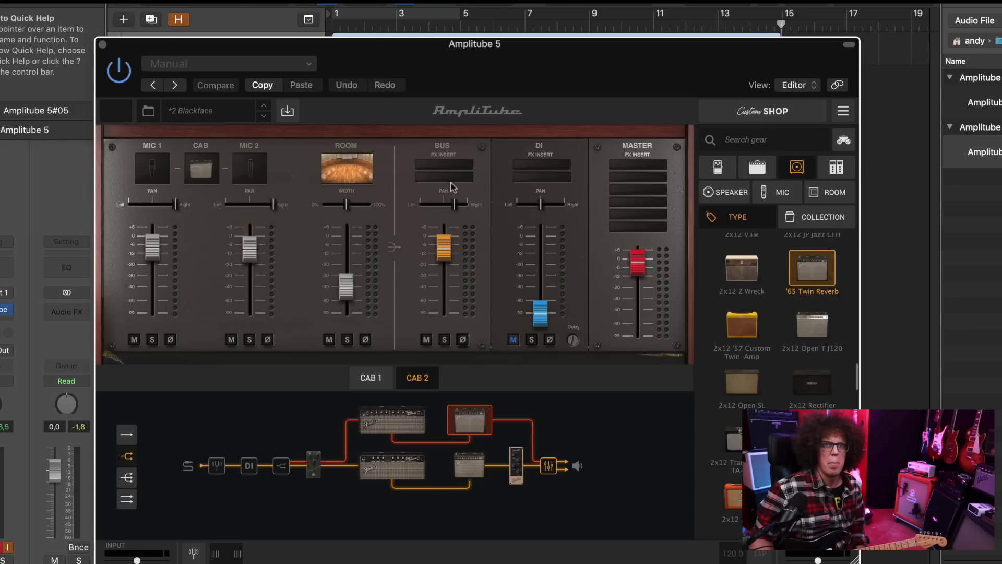
Step: Add the Pitch Shifter to the first slot of the cab 2 bus FX rack and check the insert in the mixer
{"action": "left_click", "coordinate": [446, 164]}
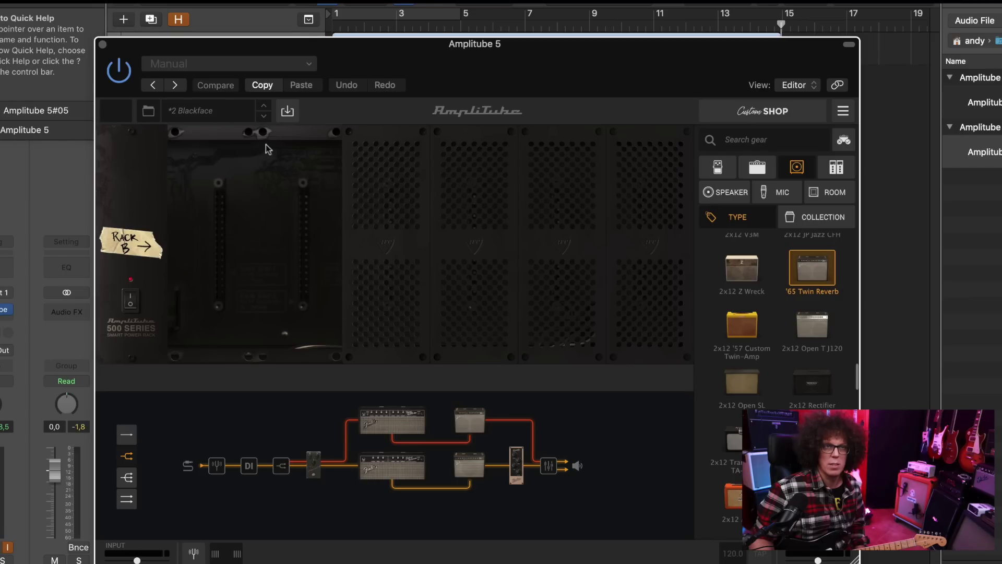
{"action": "left_click", "coordinate": [548, 465]}
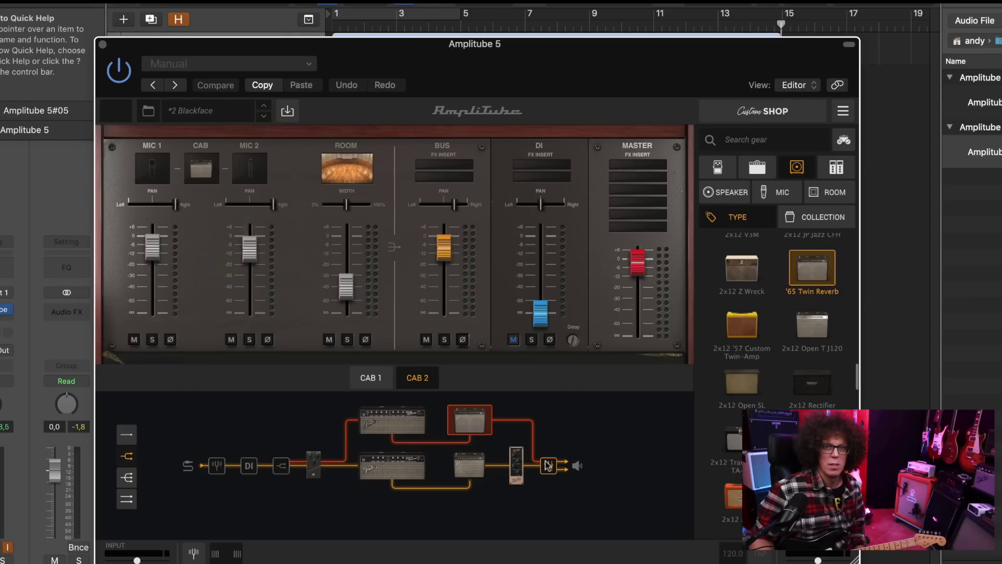
{"action": "left_click", "coordinate": [443, 165]}
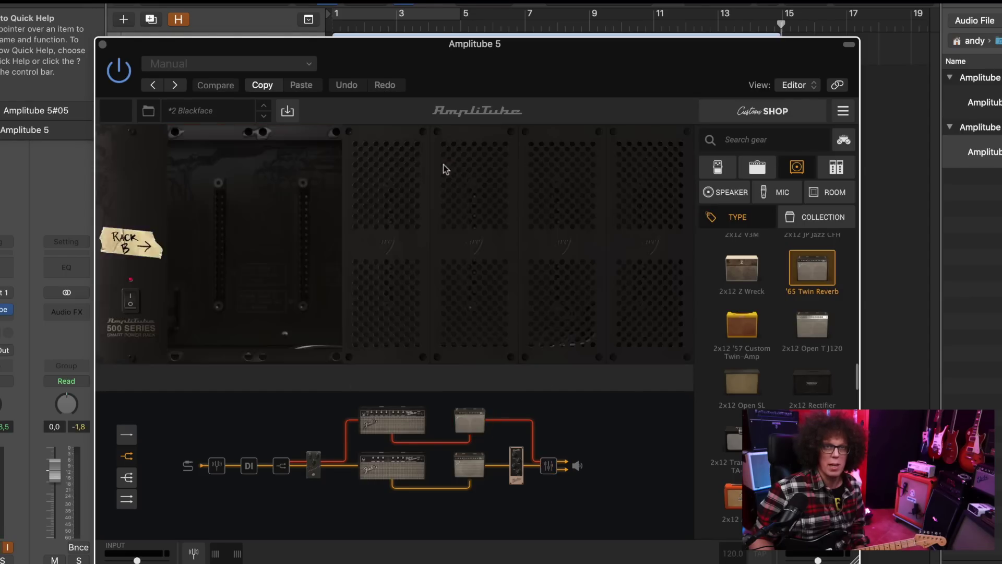
{"action": "left_click", "coordinate": [836, 168]}
{"action": "left_click_drag", "start_coordinate": [653, 176], "coordinate": [226, 232]}
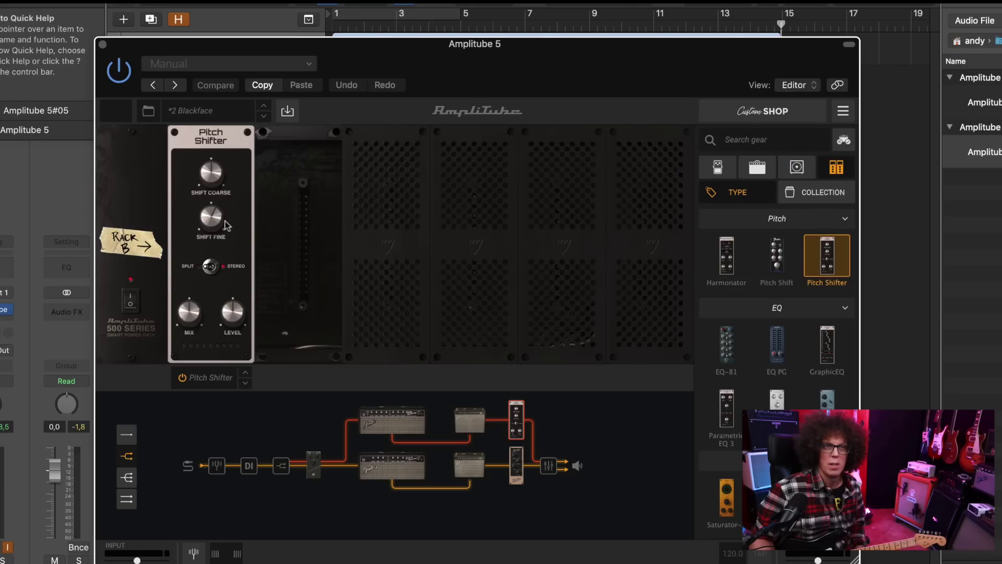
{"action": "left_click", "coordinate": [549, 463]}
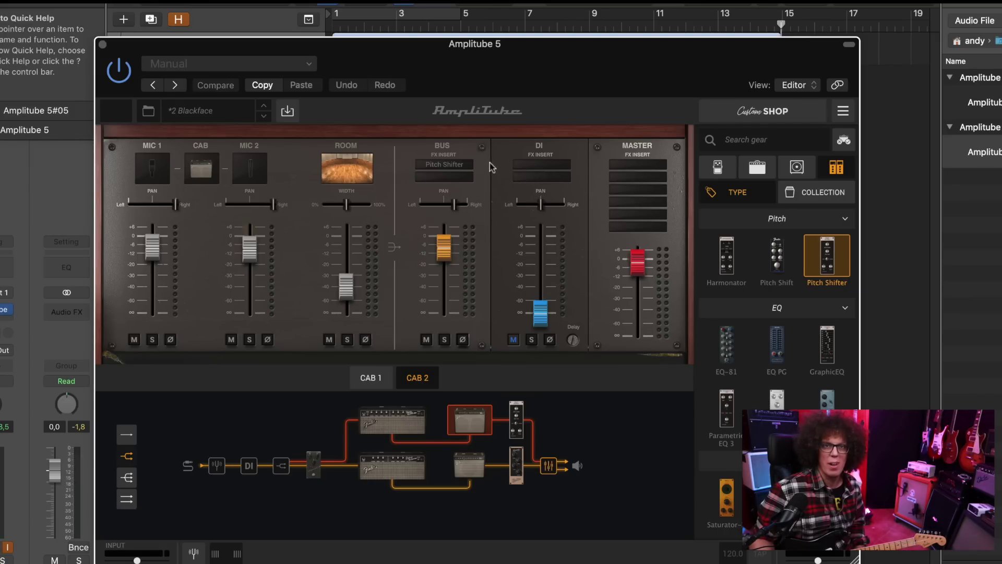
{"action": "left_click", "coordinate": [460, 165]}
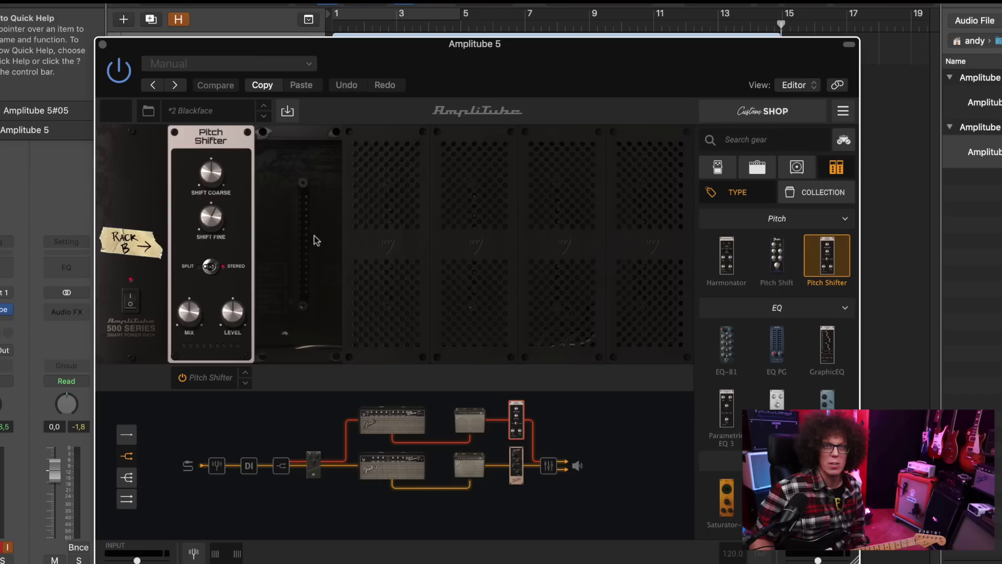
Step: Replace the Pitch Shifter in the bus rack with the Mudhoney distortion stomp
{"action": "left_click", "coordinate": [231, 381]}
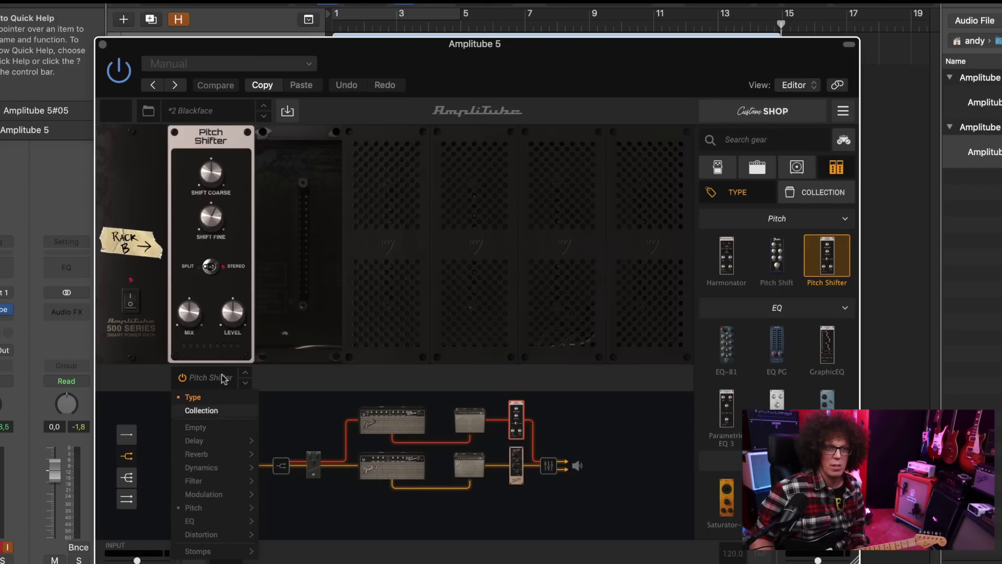
{"action": "mouse_move", "coordinate": [215, 556]}
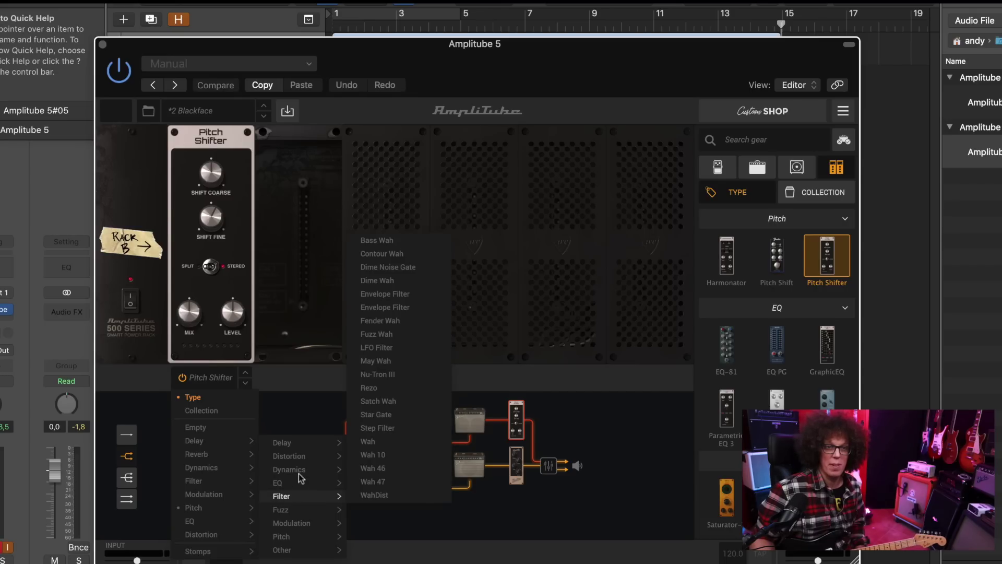
{"action": "mouse_move", "coordinate": [311, 457]}
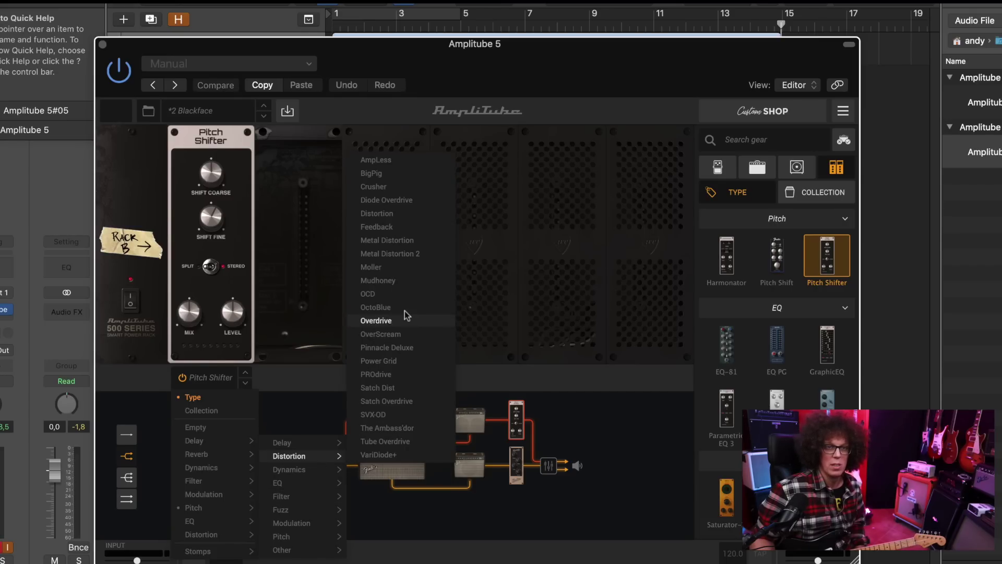
{"action": "left_click", "coordinate": [402, 281]}
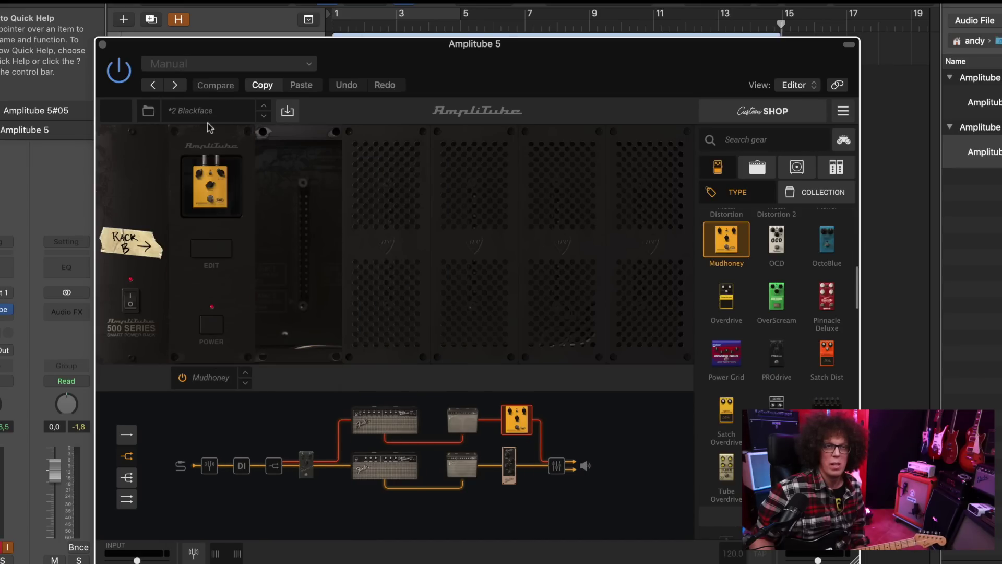
Step: Solo the cab 2 bus channel in the mixer and bypass the Mudhoney in its rack
{"action": "left_click", "coordinate": [556, 467]}
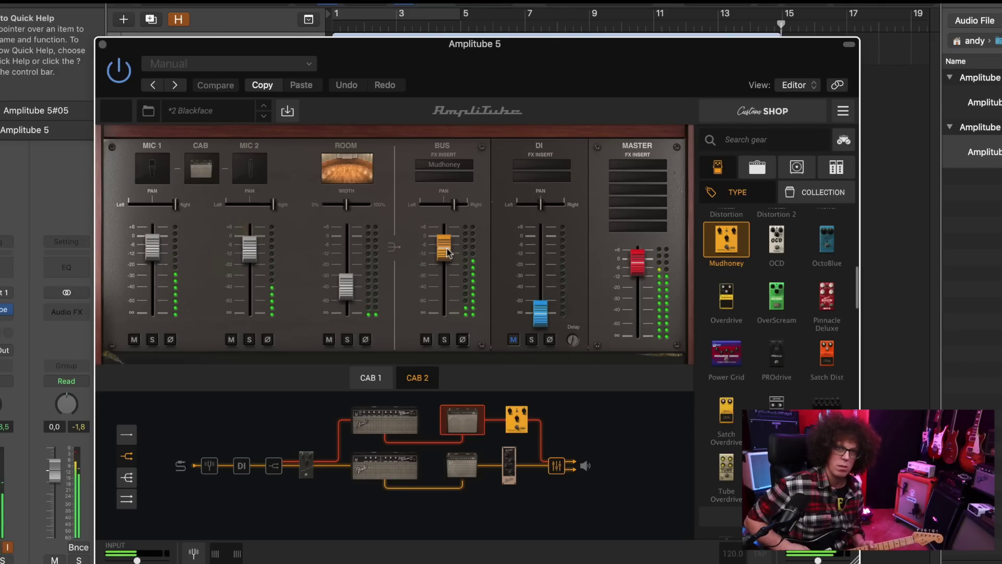
{"action": "left_click", "coordinate": [445, 340]}
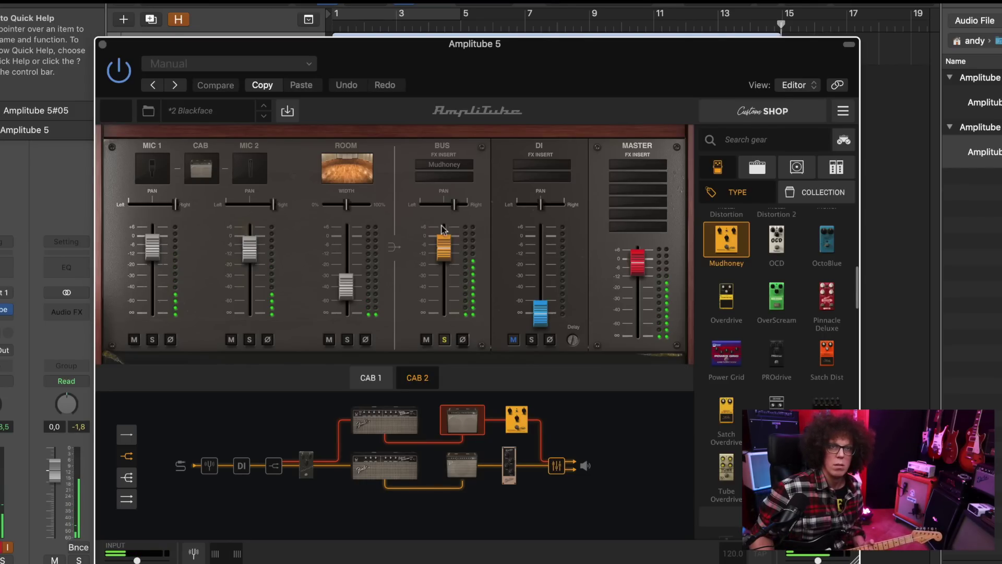
{"action": "left_click", "coordinate": [444, 165]}
{"action": "left_click", "coordinate": [183, 378]}
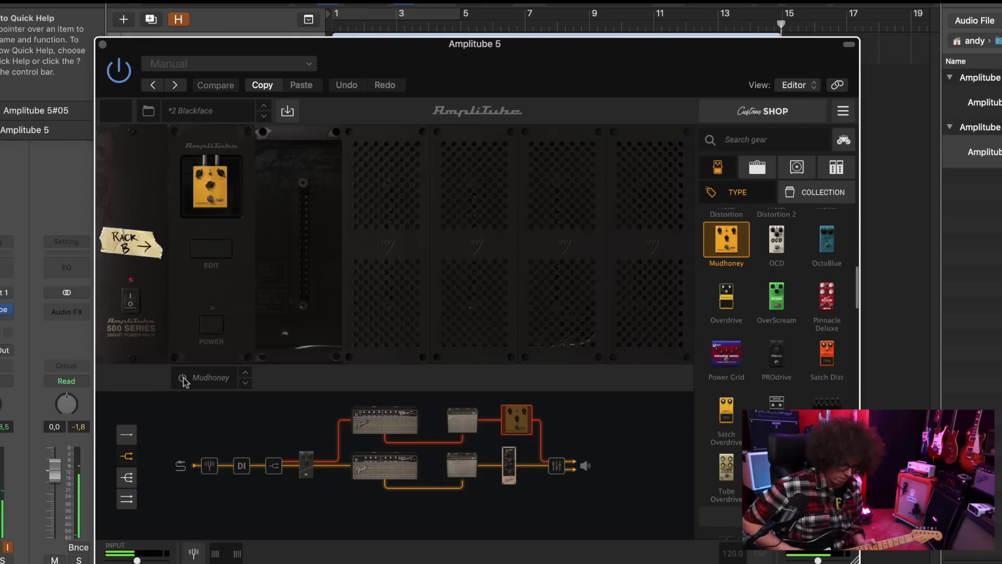
{"action": "left_click", "coordinate": [229, 377]}
{"action": "left_click", "coordinate": [218, 375]}
{"action": "left_click", "coordinate": [218, 376]}
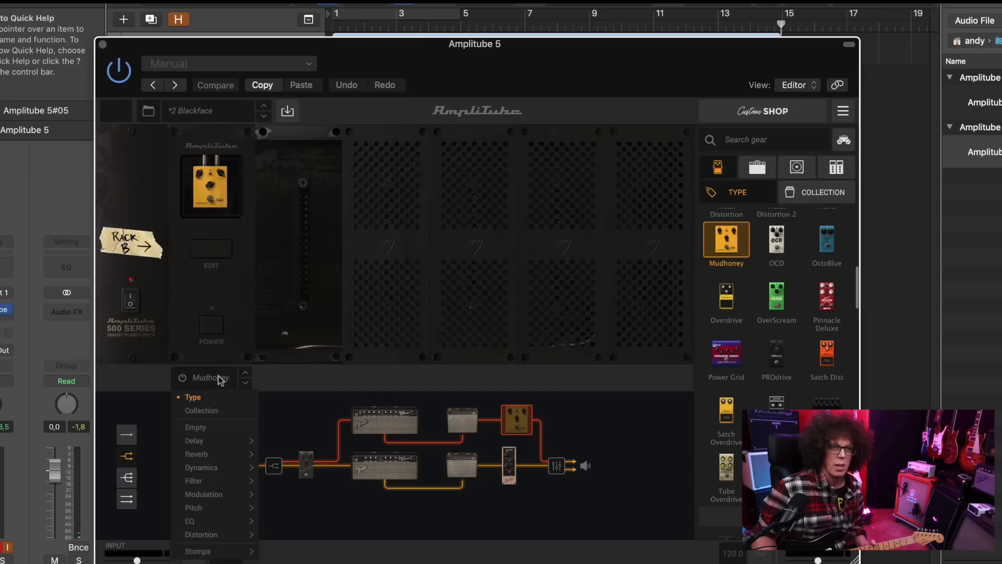
{"action": "left_click", "coordinate": [252, 182]}
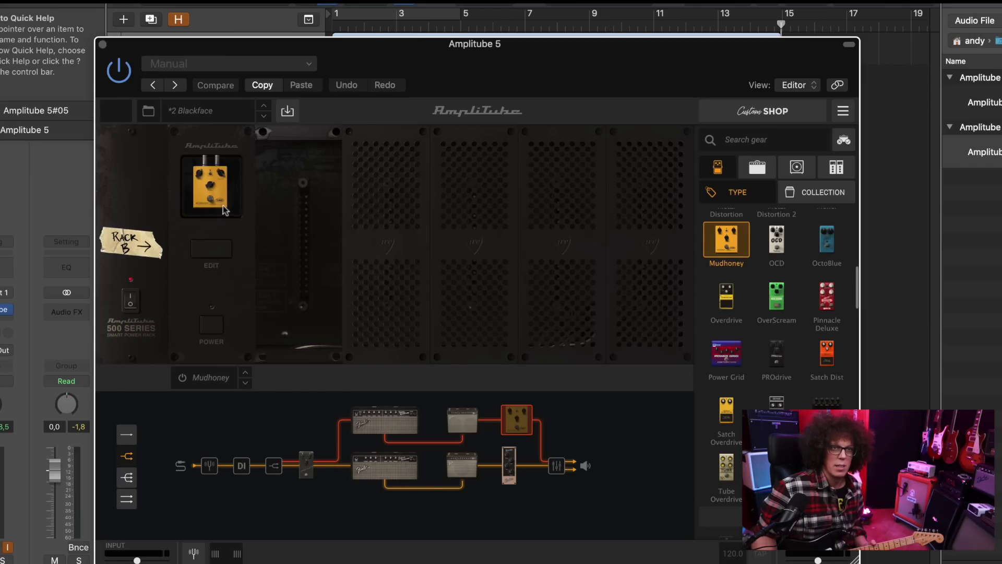
{"action": "left_click", "coordinate": [215, 329]}
{"action": "left_click", "coordinate": [217, 325]}
{"action": "left_click", "coordinate": [211, 377]}
{"action": "mouse_move", "coordinate": [201, 522]}
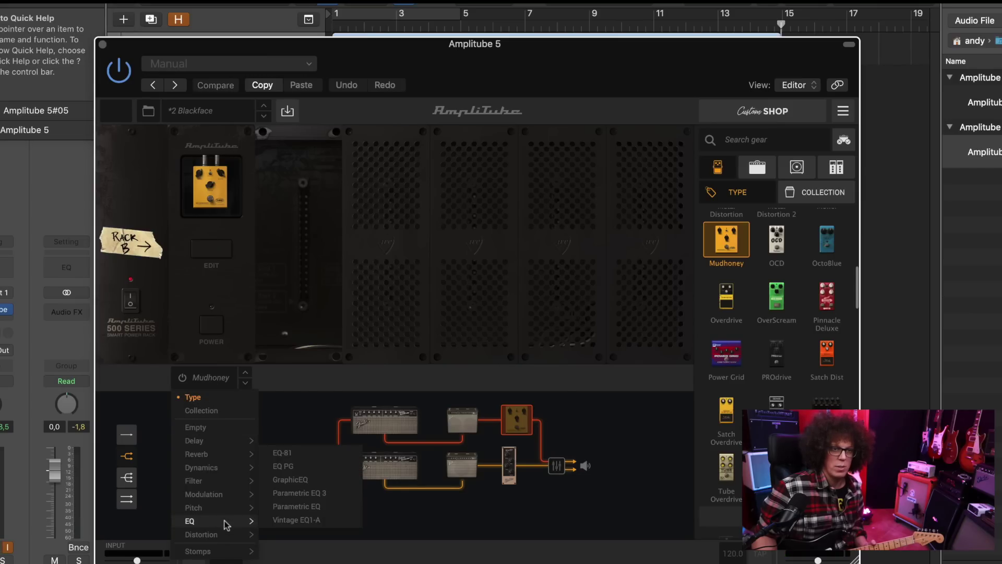
{"action": "left_click", "coordinate": [280, 199]}
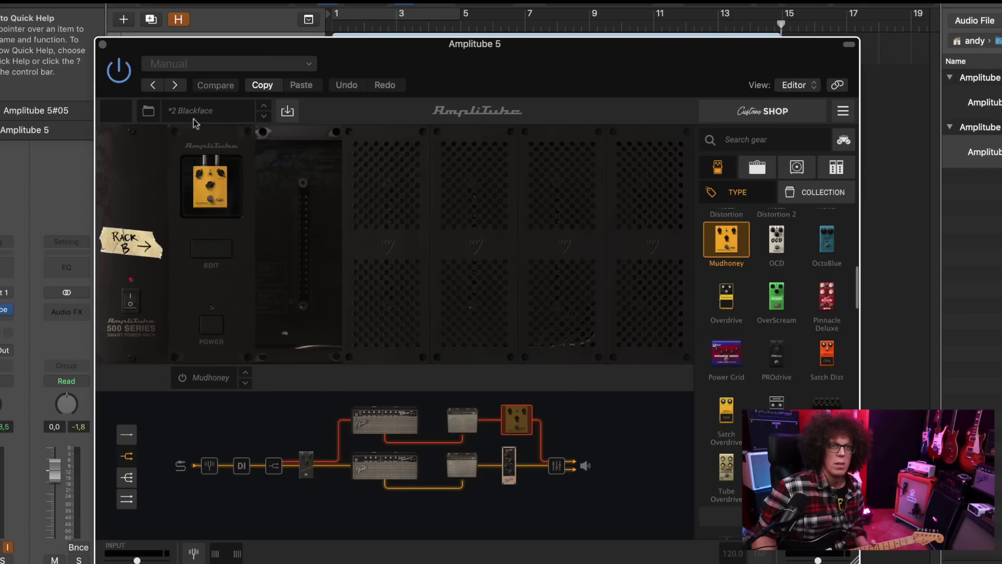
Step: Move the Mudhoney module to the third rack slot and back to the first, and try deleting it
{"action": "left_click_drag", "start_coordinate": [235, 130], "coordinate": [379, 133]}
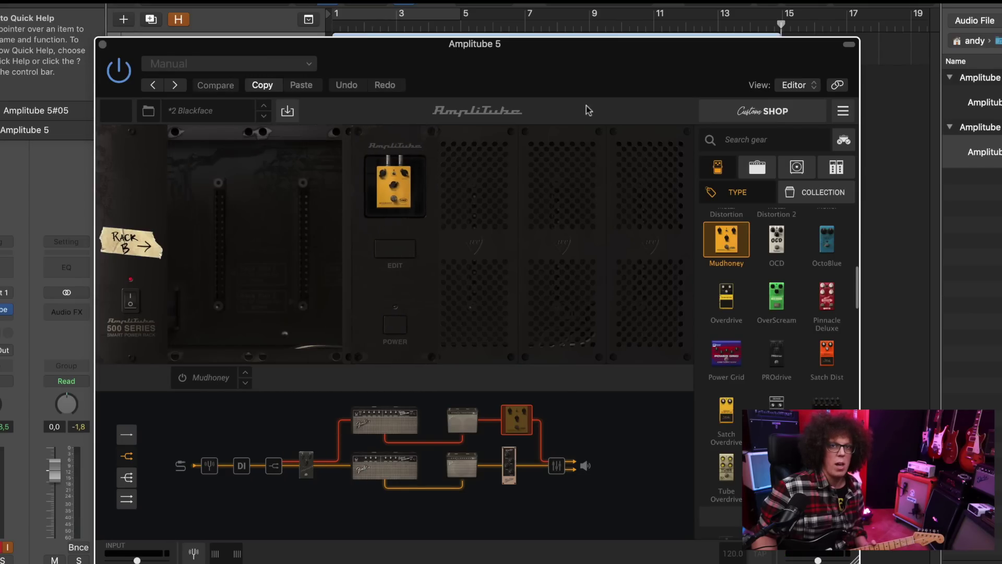
{"action": "left_click_drag", "start_coordinate": [395, 198], "coordinate": [218, 241]}
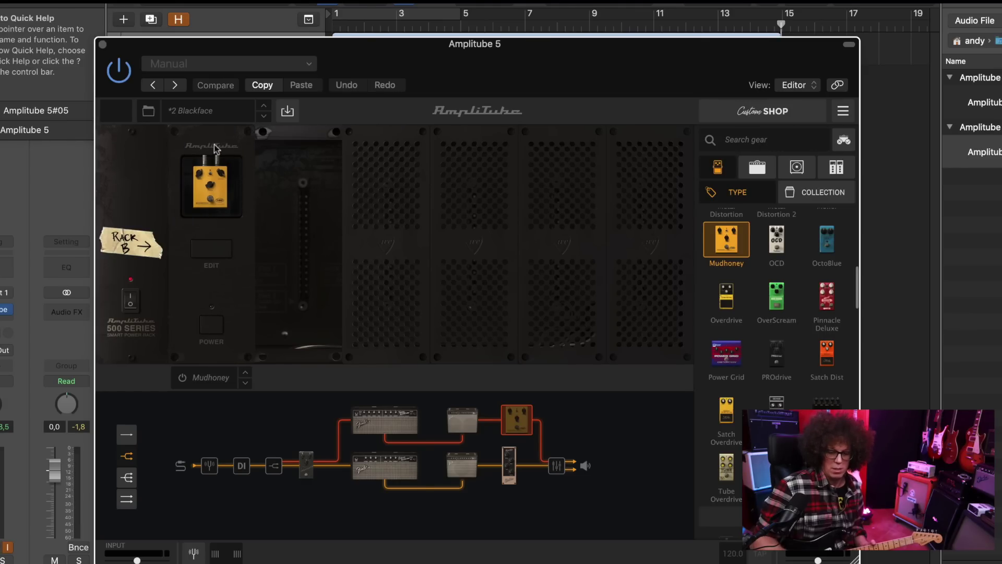
{"action": "key", "text": "Delete"}
{"action": "left_click", "coordinate": [645, 187]}
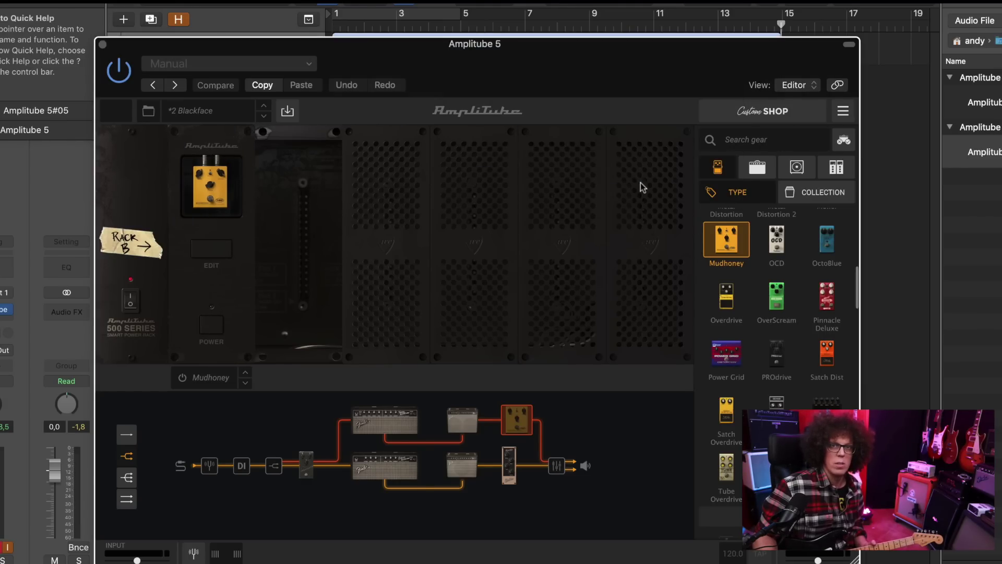
Step: Move the plugin window down and open the Mudhoney's edit view
{"action": "left_click_drag", "start_coordinate": [265, 50], "coordinate": [274, 100]}
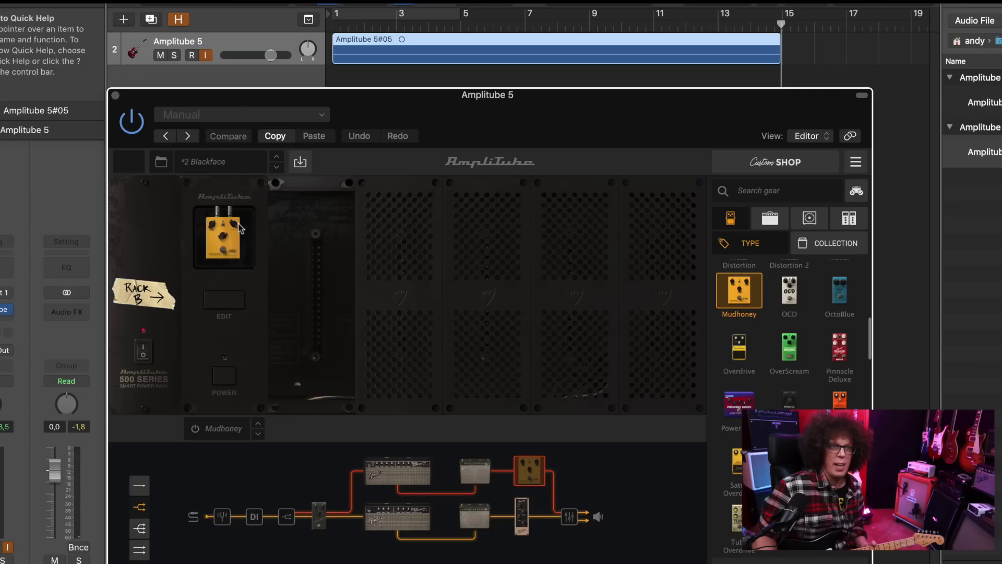
{"action": "left_click", "coordinate": [223, 300]}
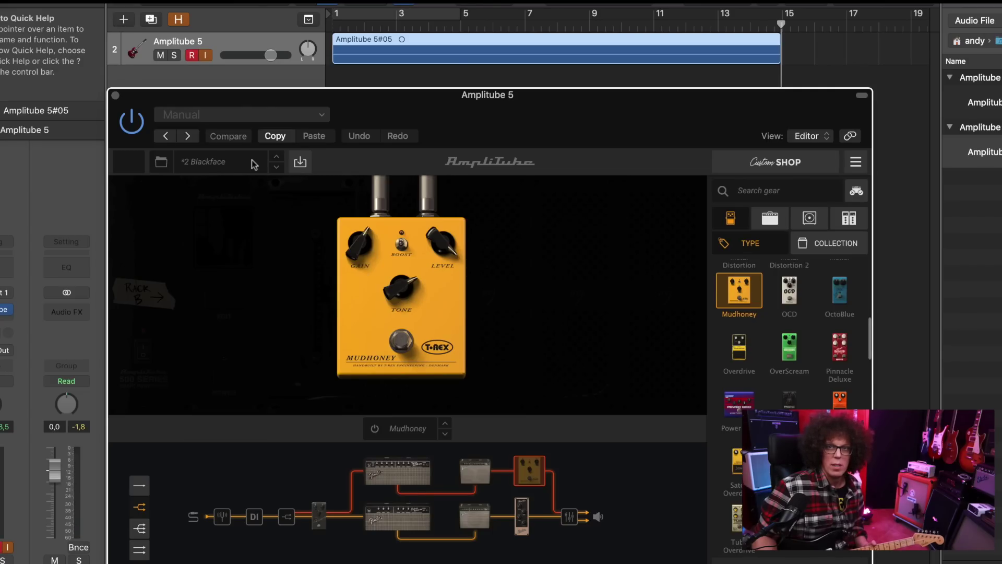
{"action": "left_click", "coordinate": [175, 166]}
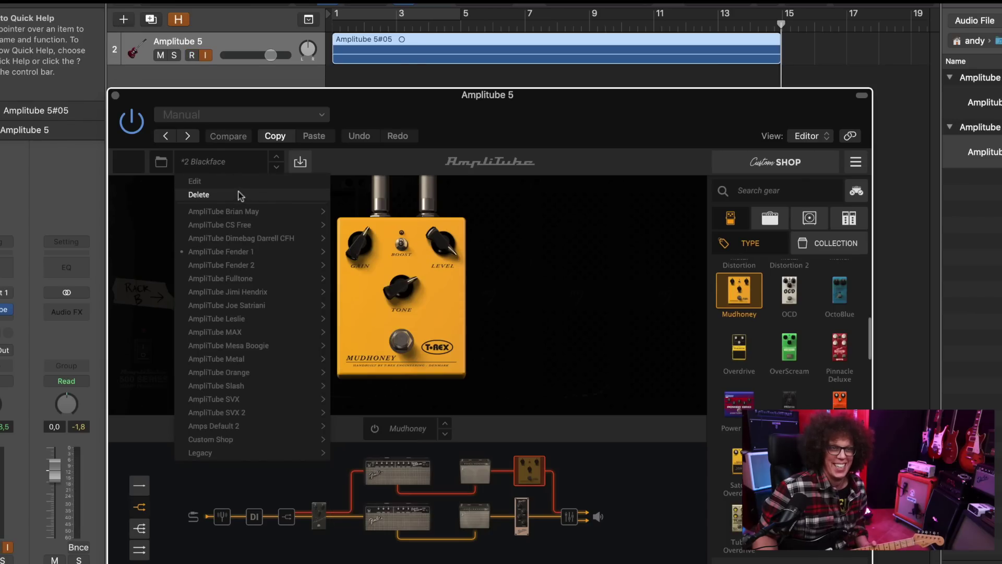
{"action": "left_click", "coordinate": [403, 206]}
Step: Return to the mixer and turn off the bus channel's solo
{"action": "left_click", "coordinate": [160, 164]}
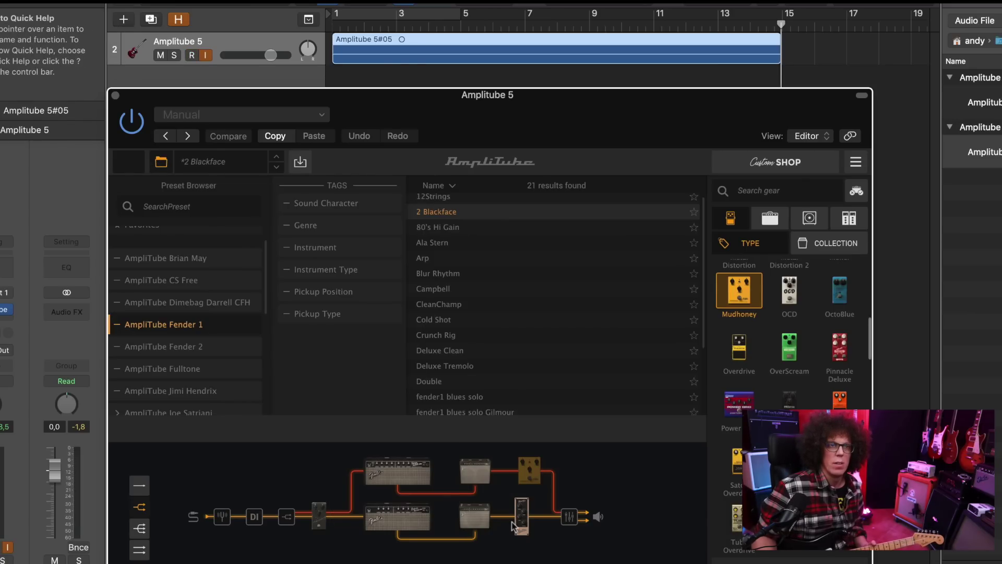
{"action": "left_click", "coordinate": [568, 517]}
{"action": "left_click", "coordinate": [457, 391]}
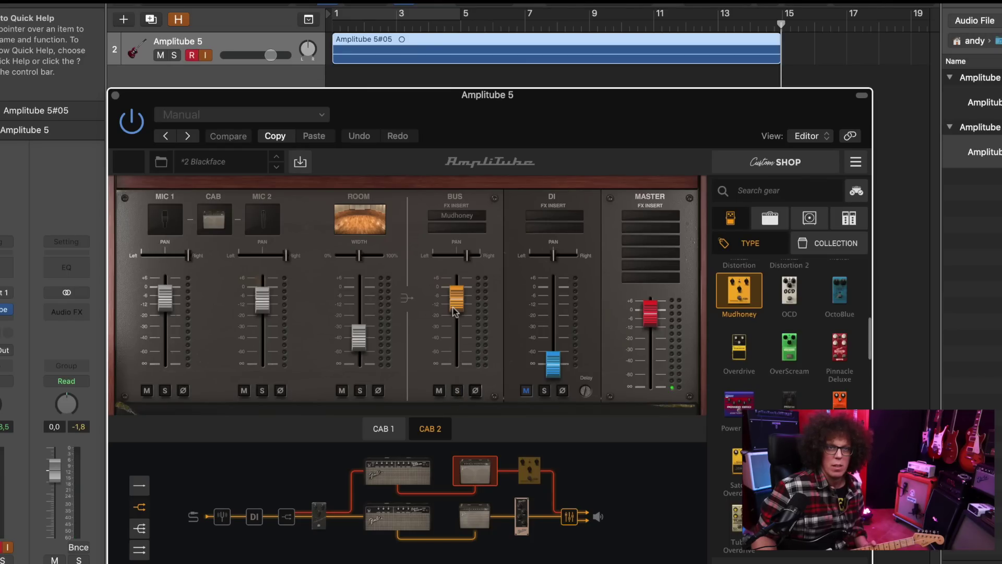
Step: View the Mudhoney pedal from the bus insert, go back to Rack B, and show the mixer again
{"action": "left_click", "coordinate": [466, 219]}
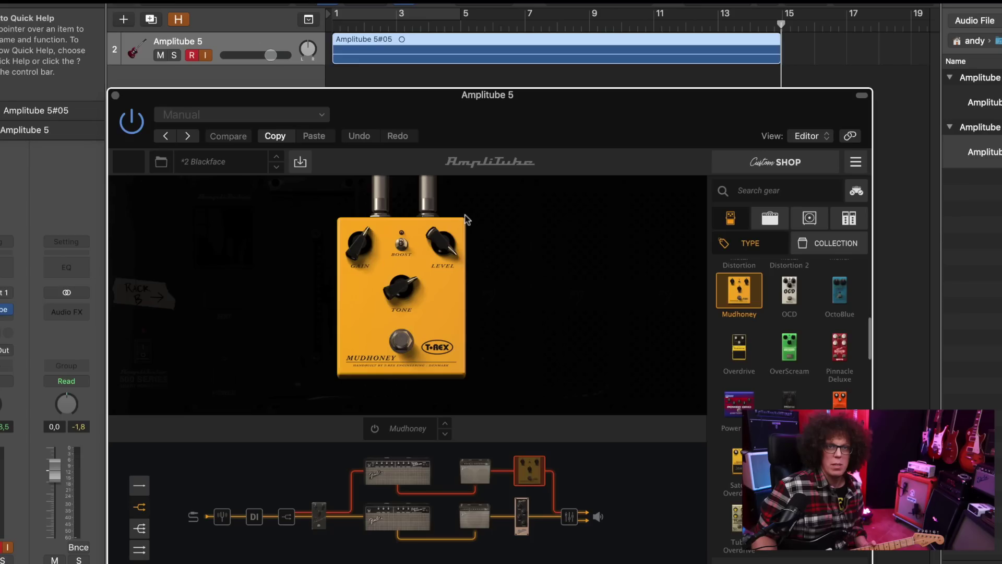
{"action": "left_click", "coordinate": [239, 215]}
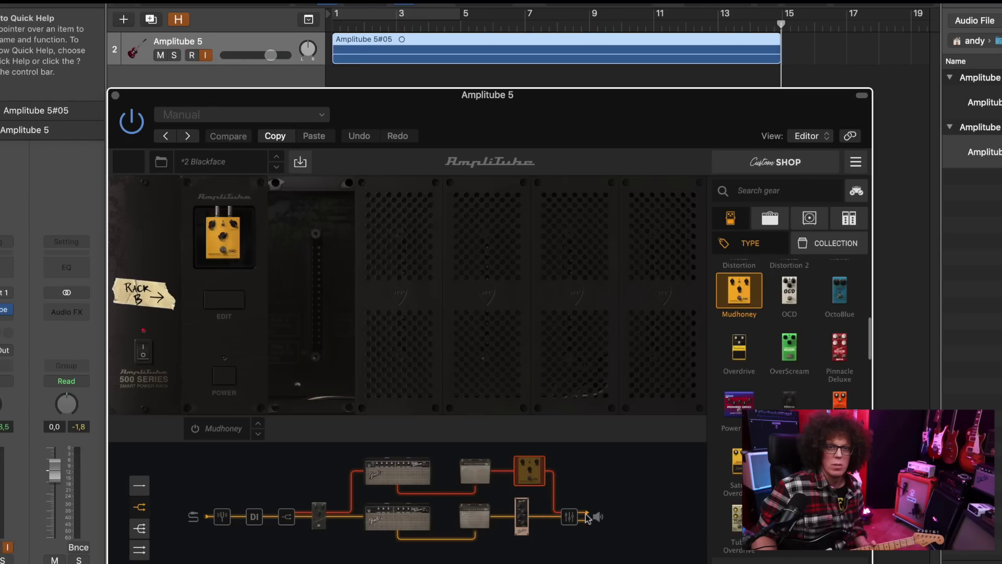
{"action": "left_click", "coordinate": [574, 516]}
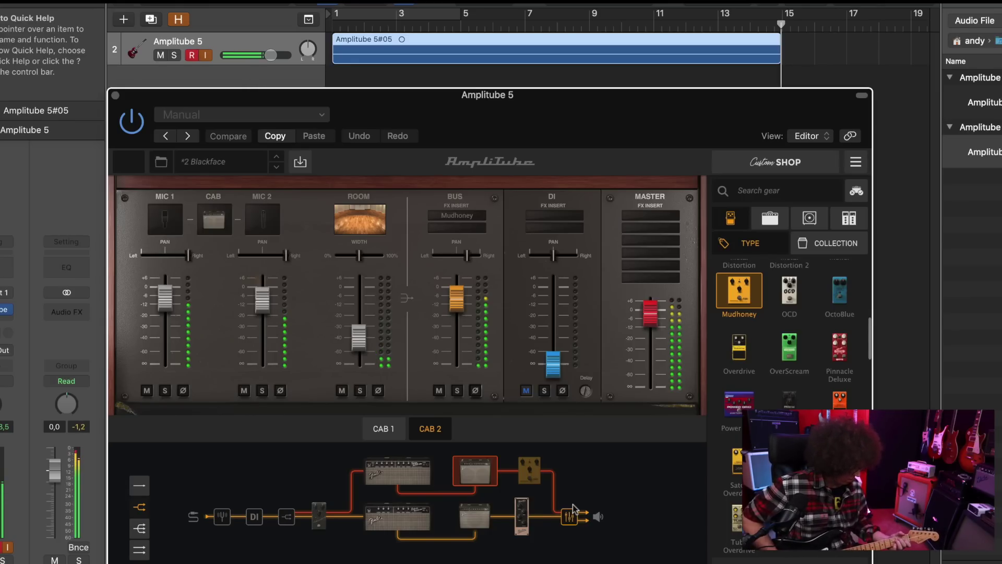
Step: Switch on the UltraTuner to check the guitar's tuning, and switch it off again
{"action": "left_click", "coordinate": [199, 301]}
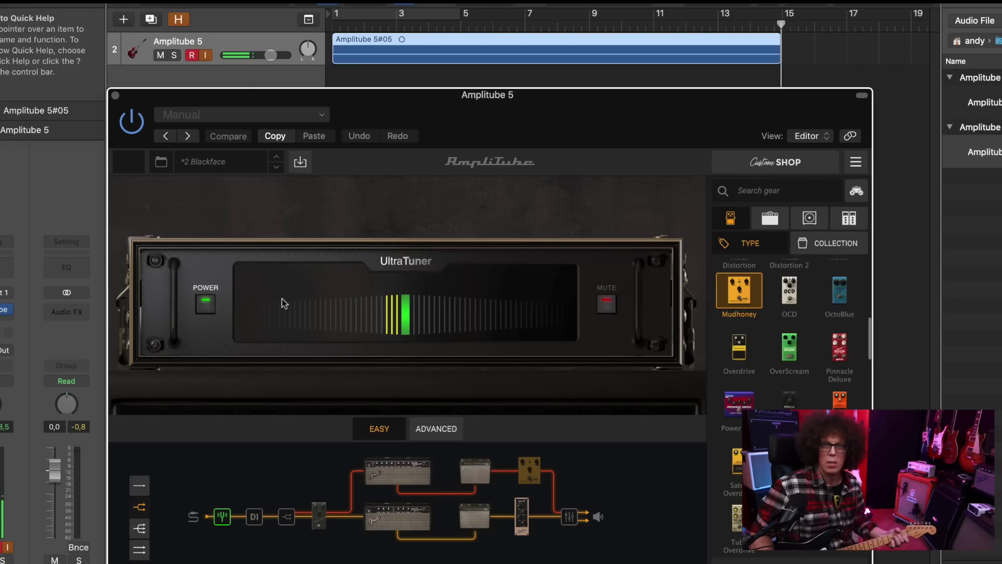
{"action": "left_click", "coordinate": [200, 308]}
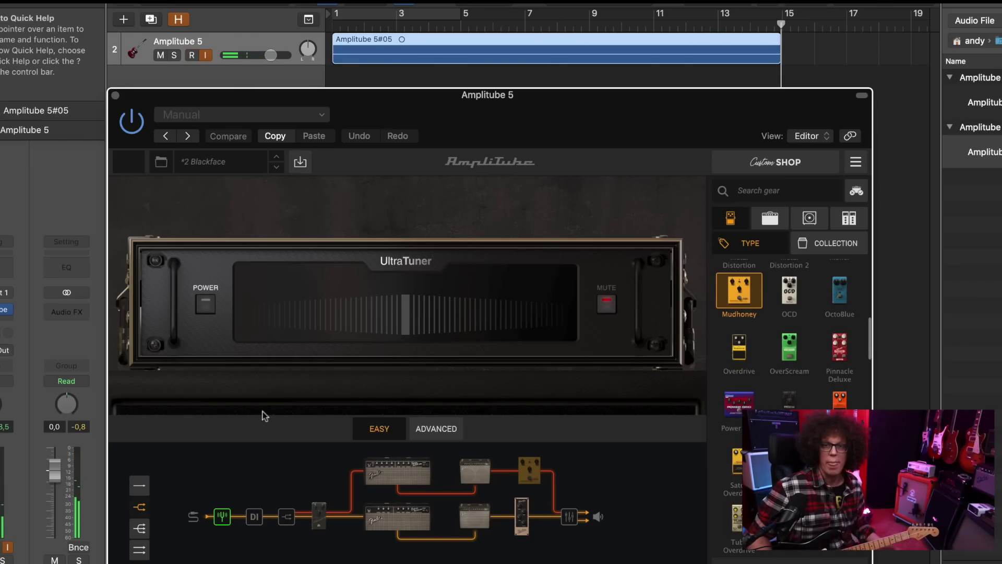
Step: Open the preset browser and list the presets of the AmpliTube MAX collection
{"action": "left_click", "coordinate": [159, 164]}
{"action": "left_click", "coordinate": [158, 165]}
{"action": "left_click", "coordinate": [159, 165]}
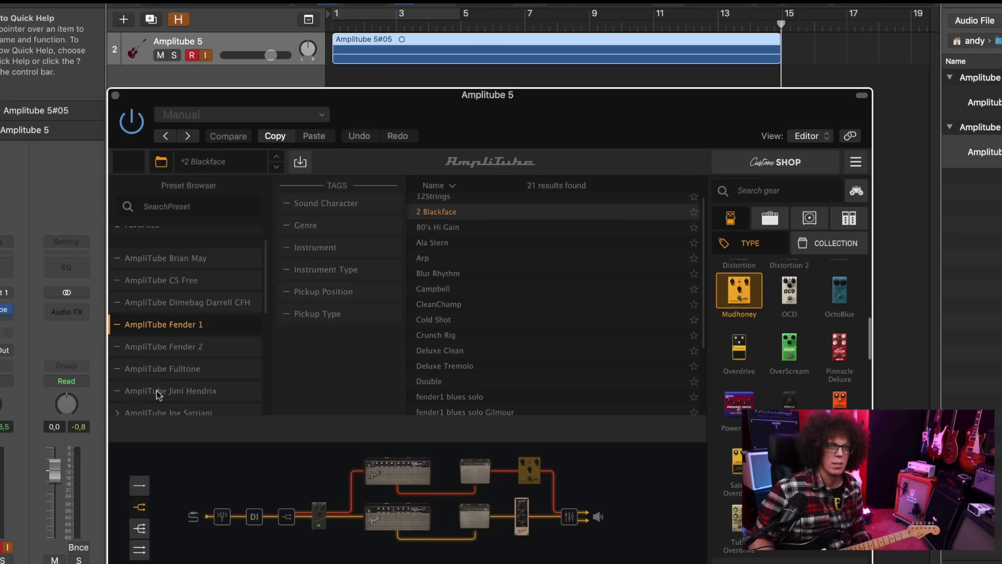
{"action": "scroll", "coordinate": [164, 369], "scroll_direction": "down", "scroll_amount": 1}
{"action": "scroll", "coordinate": [165, 369], "scroll_direction": "down", "scroll_amount": 3}
{"action": "left_click", "coordinate": [140, 358]}
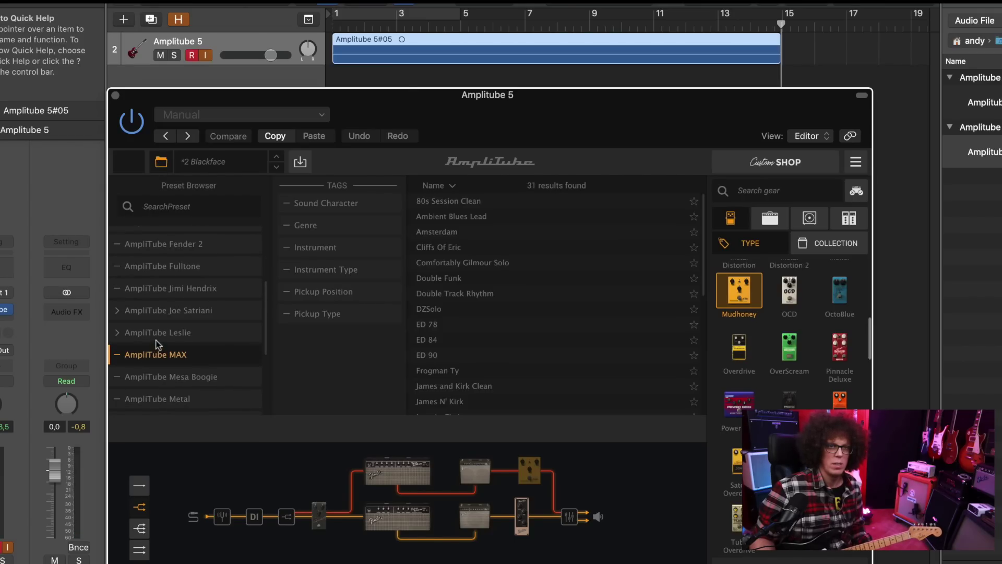
Step: Expand the AmpliTube Leslie collection to view its 122 presets, and select the AmpliTube Joe Satriani collection
{"action": "left_click", "coordinate": [175, 332]}
{"action": "left_click", "coordinate": [174, 332]}
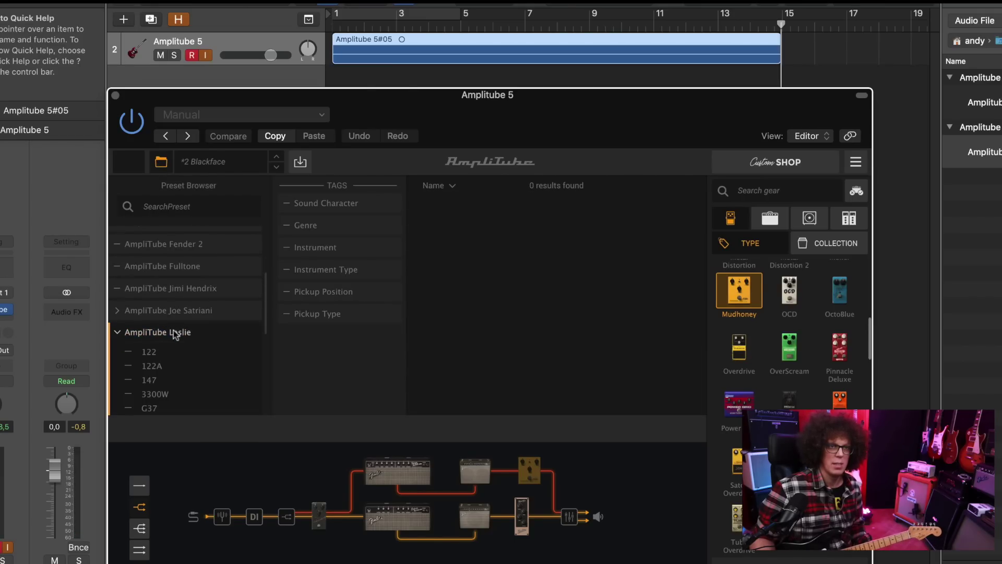
{"action": "left_click", "coordinate": [149, 353]}
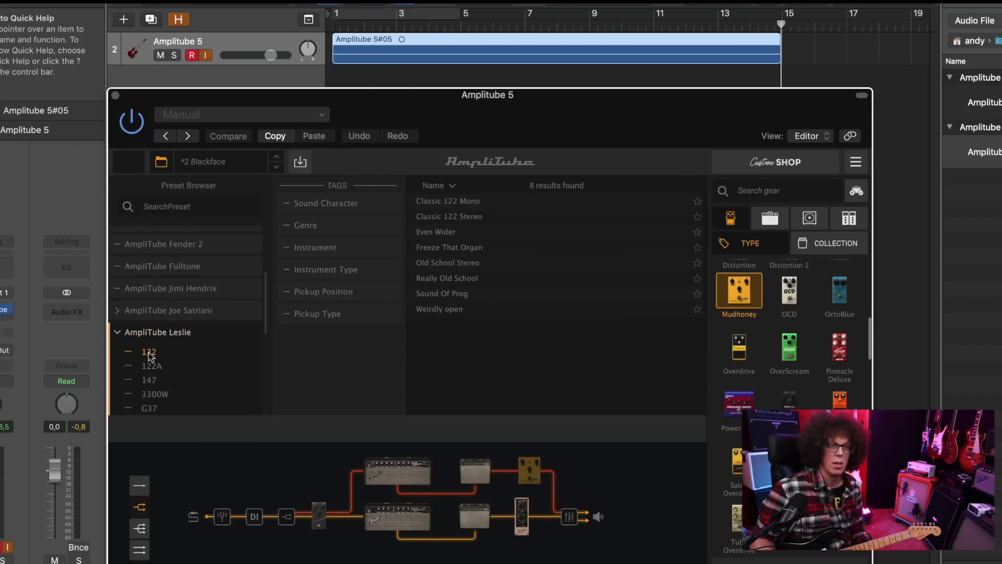
{"action": "left_click", "coordinate": [116, 315]}
Step: From the AmpliTube Orange collection, load Tiny Terror Hi-Gain2cab, OR50 Lead Fuzz and finally Thunderverb 200 Brit Crunch to audition them
{"action": "scroll", "coordinate": [167, 365], "scroll_direction": "down", "scroll_amount": 5}
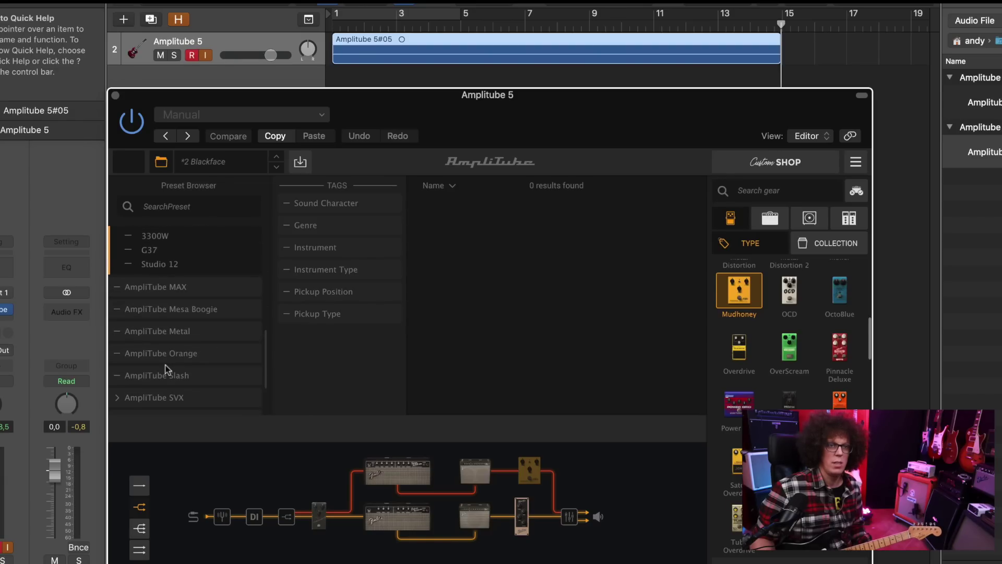
{"action": "left_click", "coordinate": [165, 356]}
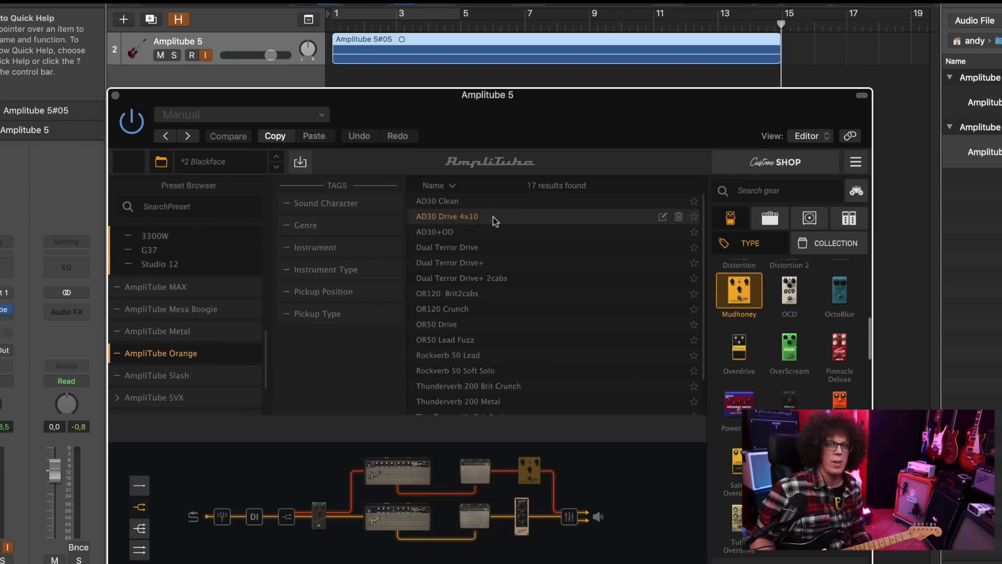
{"action": "scroll", "coordinate": [475, 300], "scroll_direction": "down", "scroll_amount": 2}
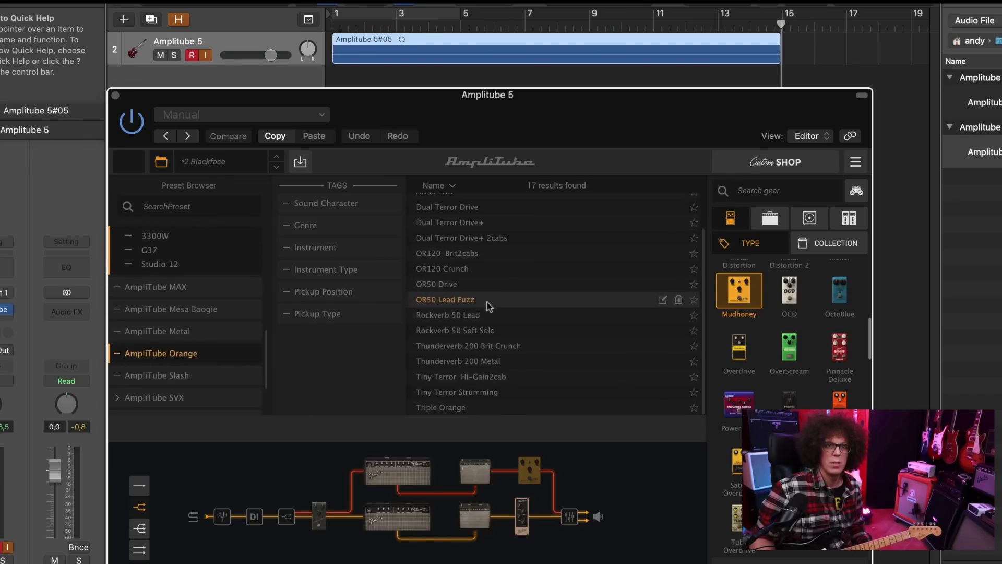
{"action": "left_click", "coordinate": [485, 372]}
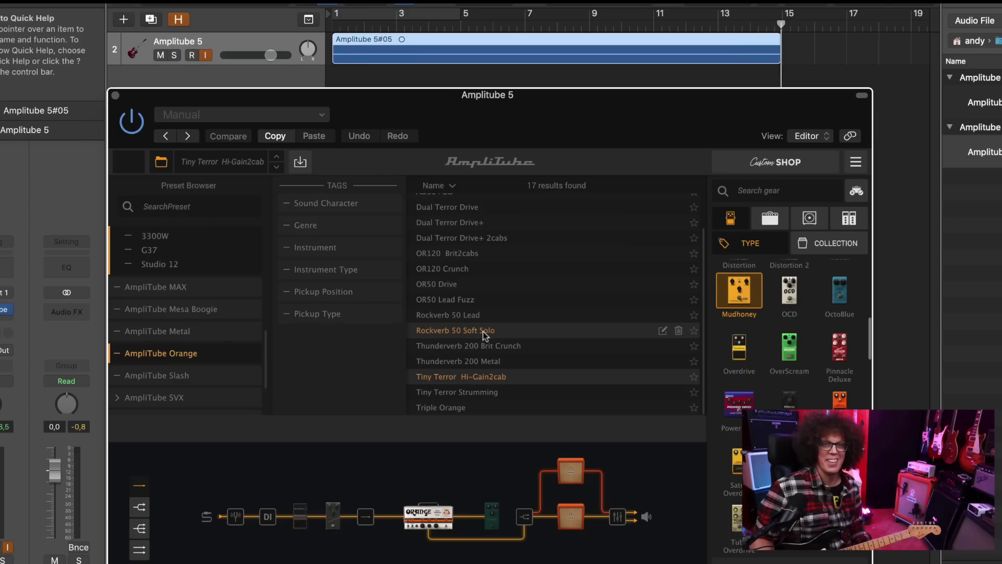
{"action": "left_click", "coordinate": [482, 302]}
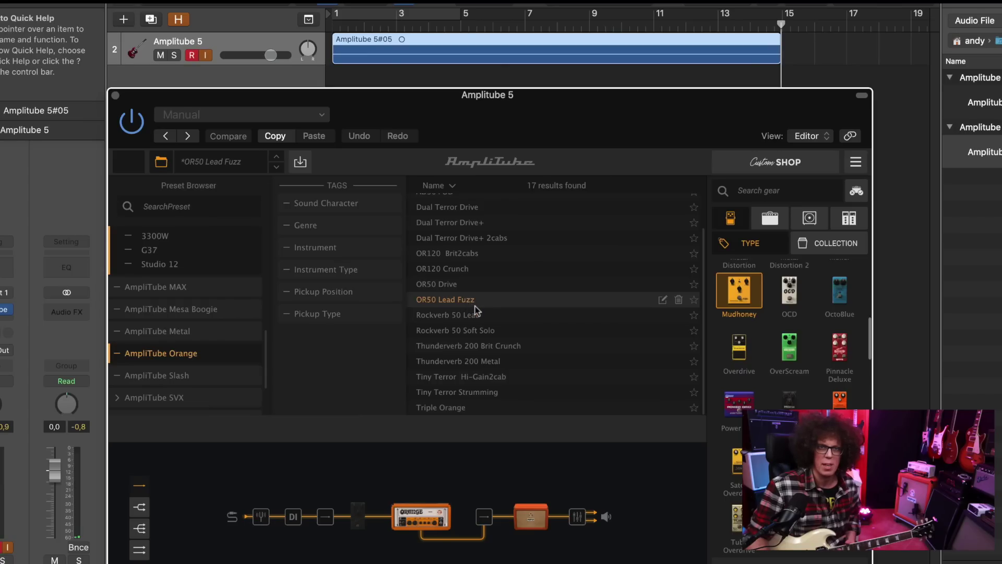
{"action": "left_click", "coordinate": [482, 344]}
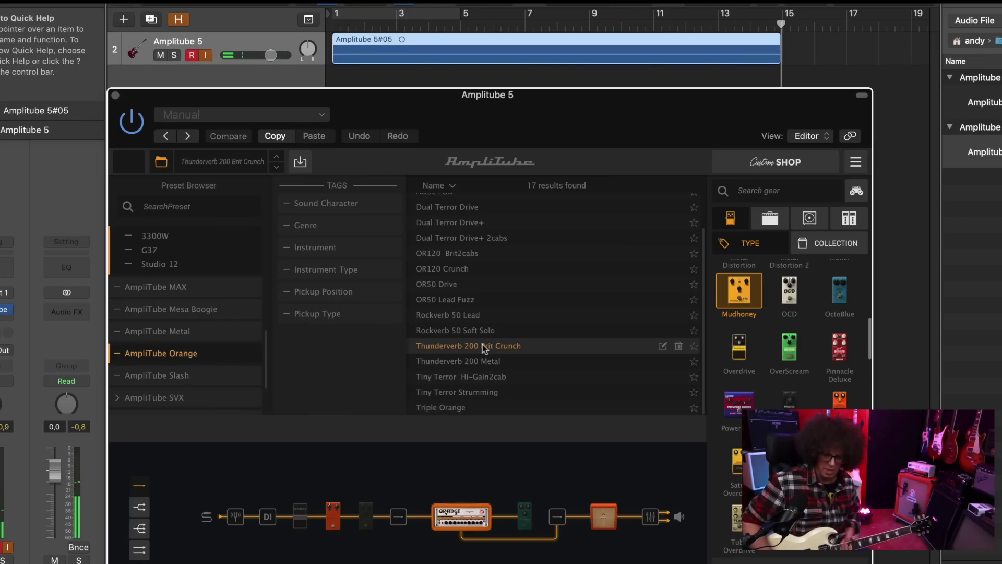
{"action": "double_click", "coordinate": [482, 345]}
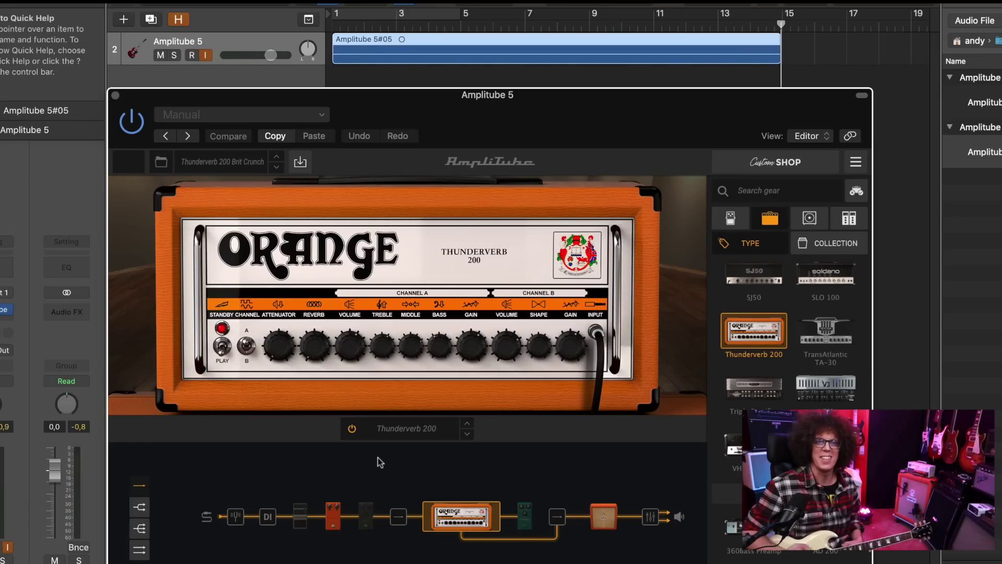
Step: Reopen the preset browser and expand the Legacy collection to look through its Bundles and Collections folders
{"action": "left_click", "coordinate": [173, 163]}
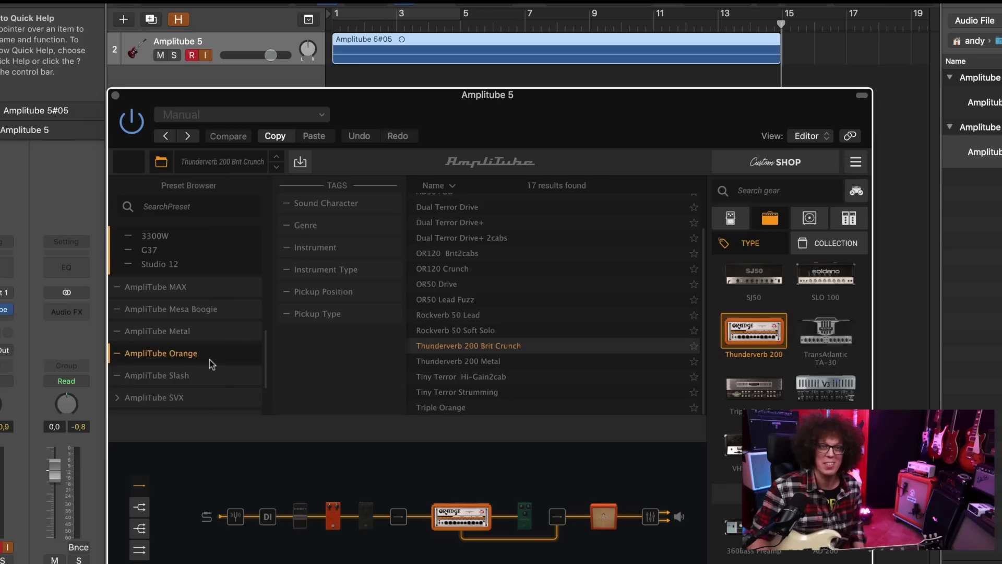
{"action": "scroll", "coordinate": [209, 359], "scroll_direction": "down", "scroll_amount": 3}
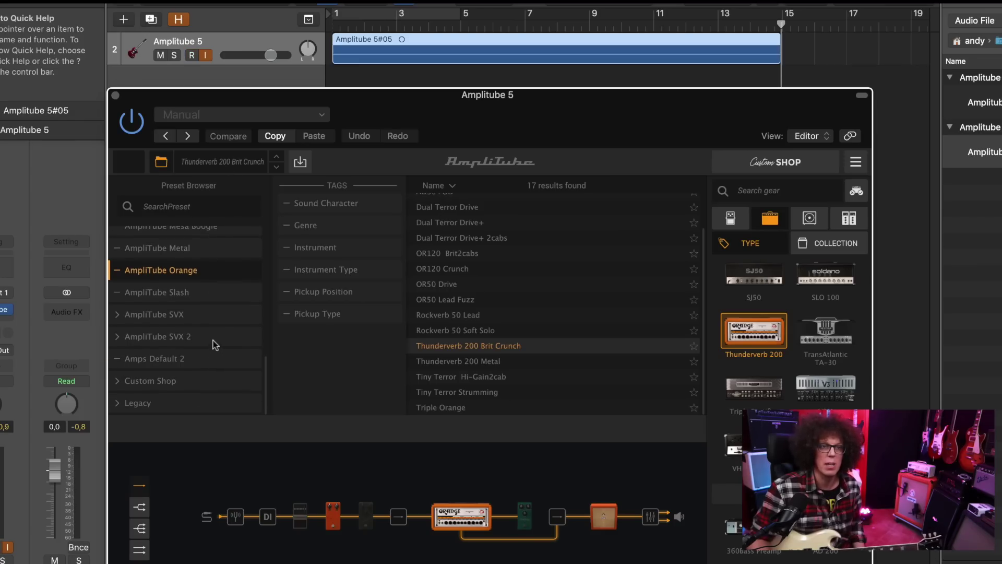
{"action": "left_click", "coordinate": [159, 402]}
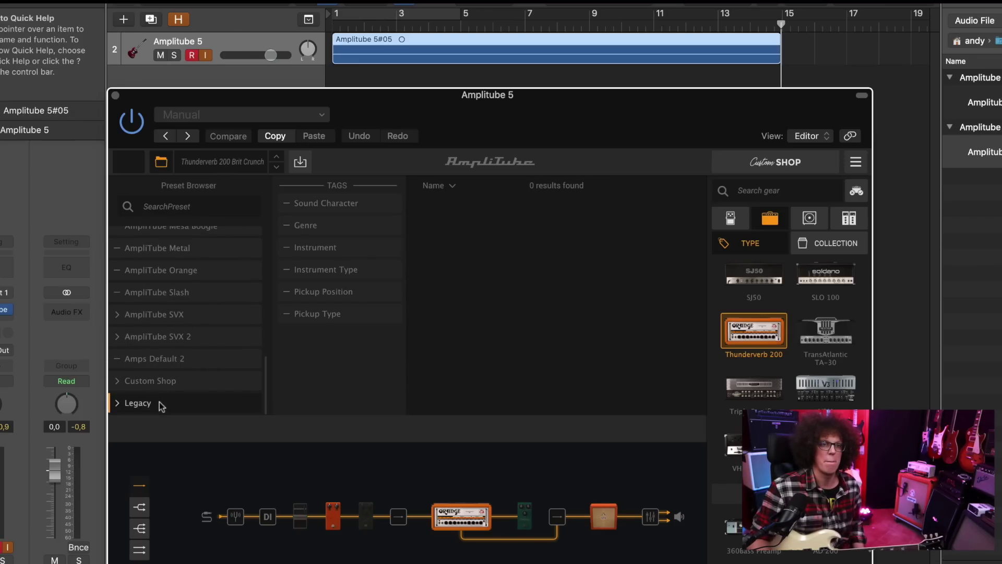
{"action": "left_click", "coordinate": [117, 403]}
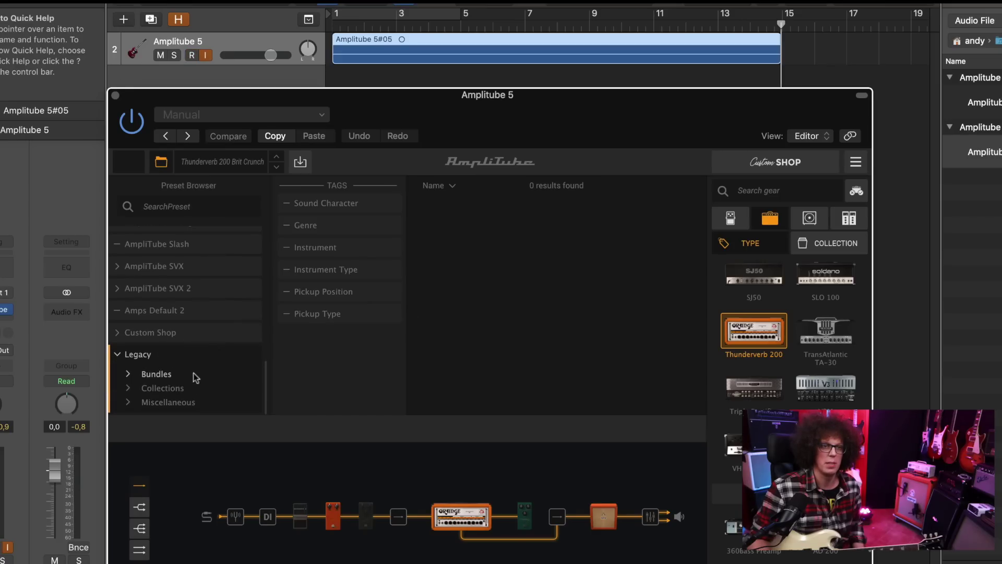
{"action": "left_click", "coordinate": [131, 376]}
{"action": "left_click", "coordinate": [162, 390]}
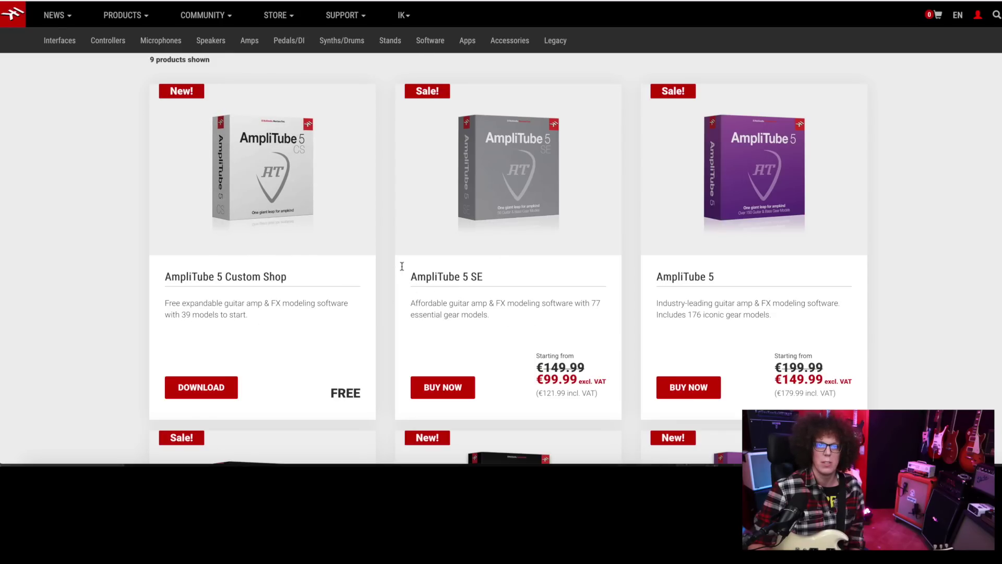
Step: On the IK Multimedia product page, compare the AmpliTube 5 Custom Shop, SE and standard editions and their prices
{"action": "scroll", "coordinate": [490, 284], "scroll_direction": "down", "scroll_amount": 1}
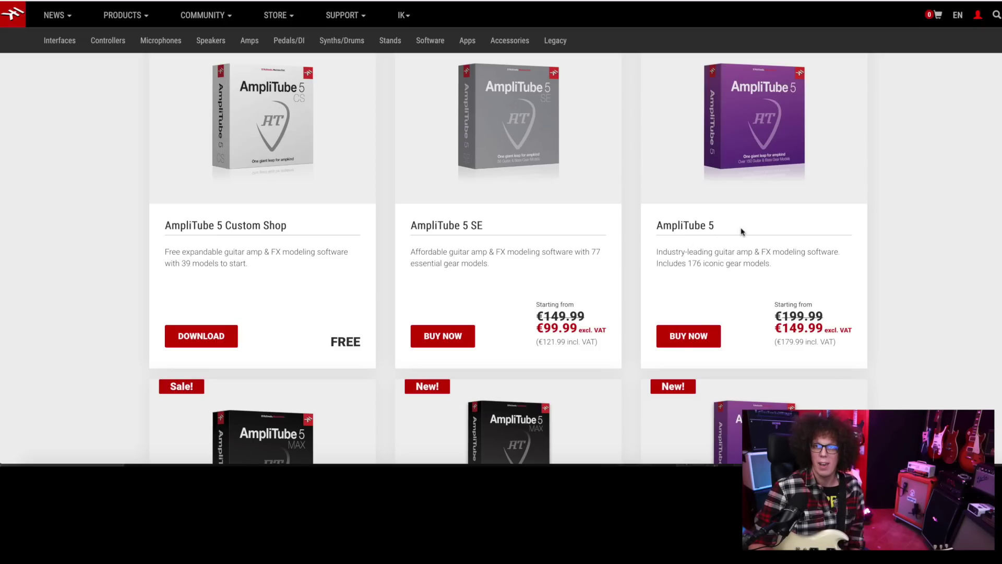
{"action": "scroll", "coordinate": [742, 231], "scroll_direction": "up", "scroll_amount": 2}
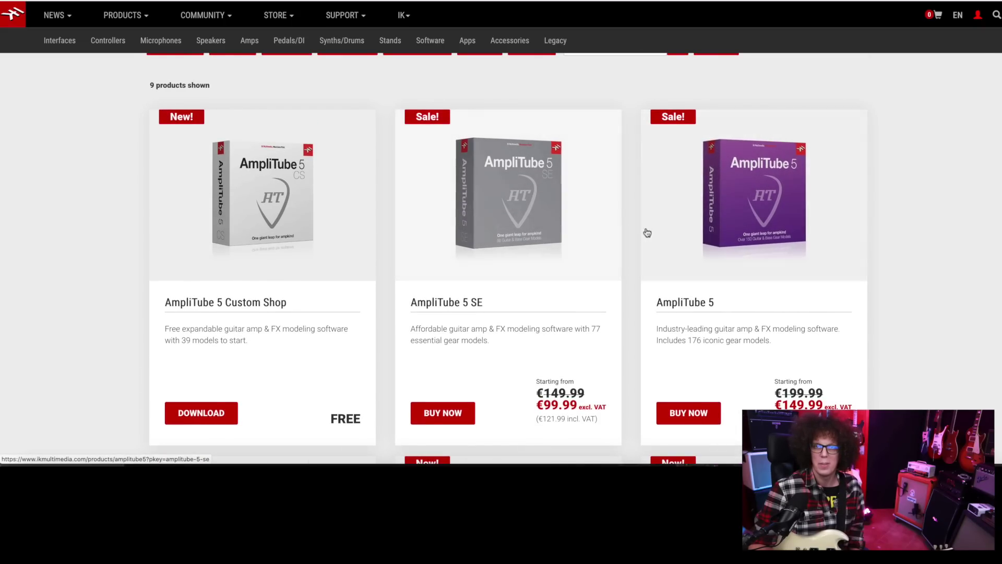
{"action": "scroll", "coordinate": [697, 275], "scroll_direction": "down", "scroll_amount": 2}
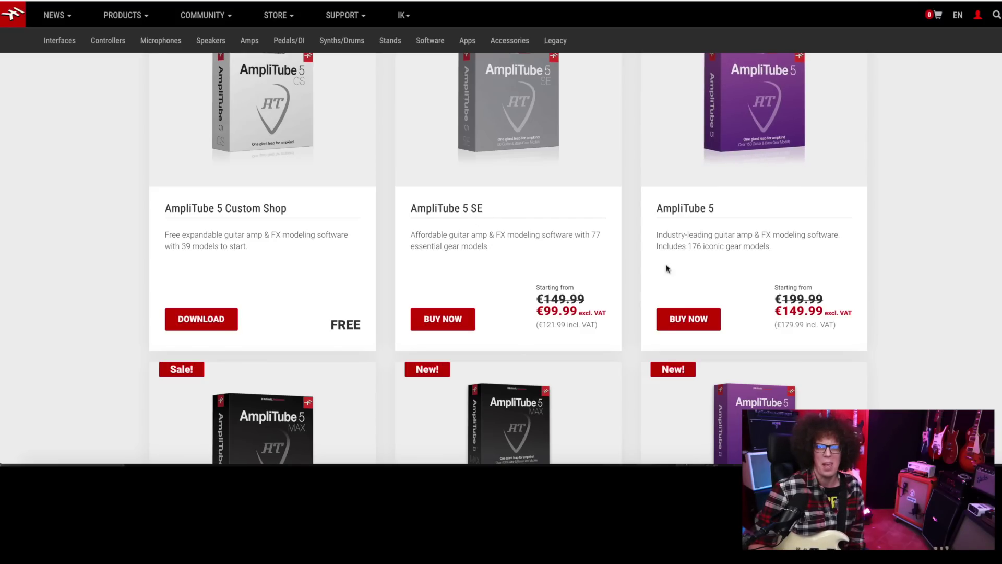
{"action": "scroll", "coordinate": [767, 272], "scroll_direction": "down", "scroll_amount": 1}
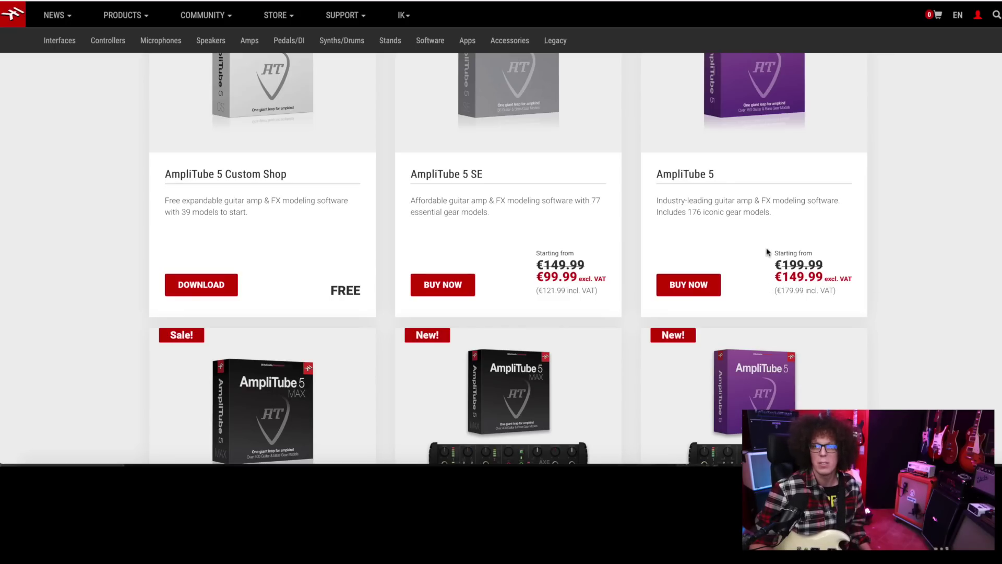
{"action": "scroll", "coordinate": [768, 252], "scroll_direction": "down", "scroll_amount": 1}
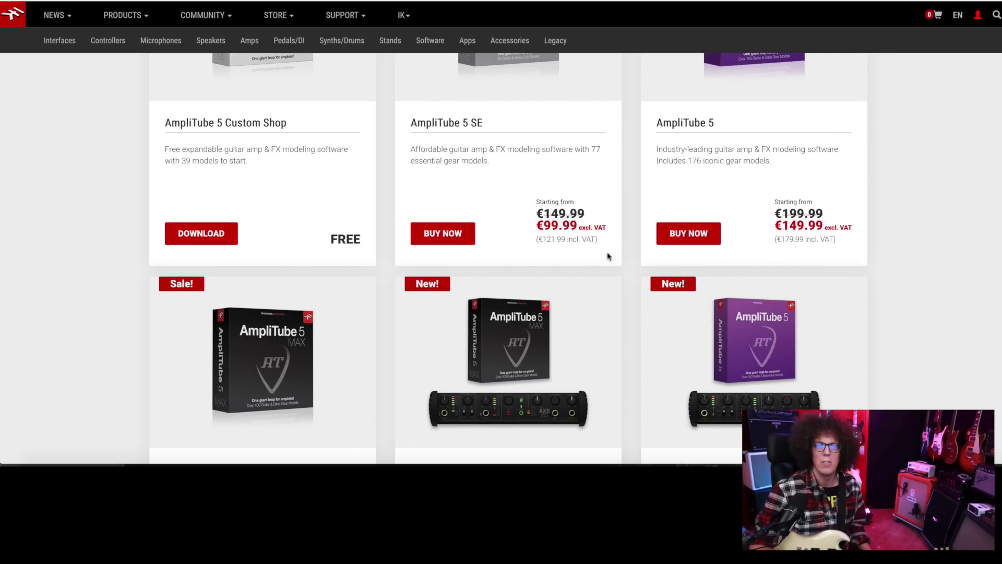
Step: Compare the AmpliTube 5 MAX offer with the AXE I/O and AXE I/O SOLO bundles and the standard edition
{"action": "scroll", "coordinate": [629, 262], "scroll_direction": "down", "scroll_amount": 3}
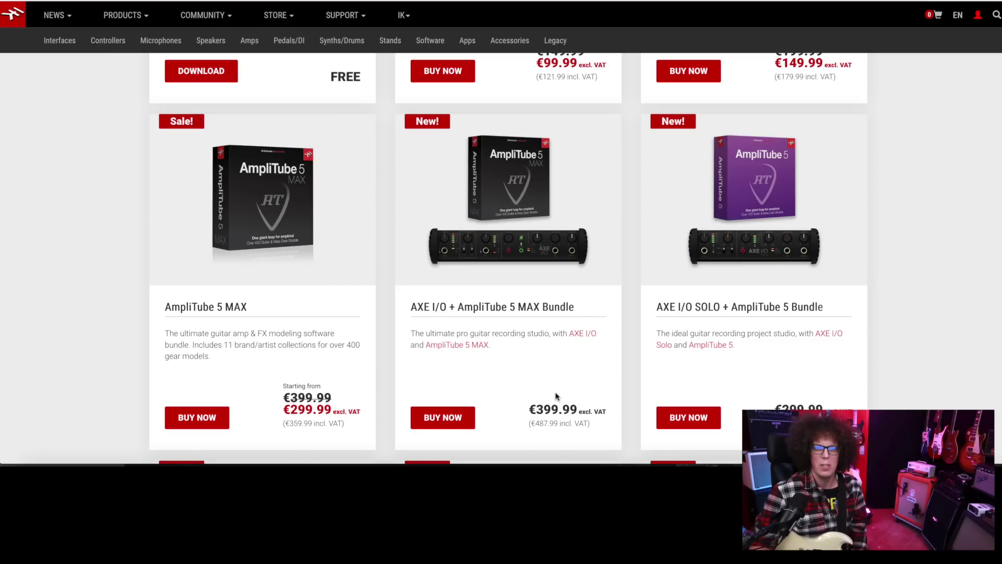
{"action": "scroll", "coordinate": [534, 361], "scroll_direction": "down", "scroll_amount": 5}
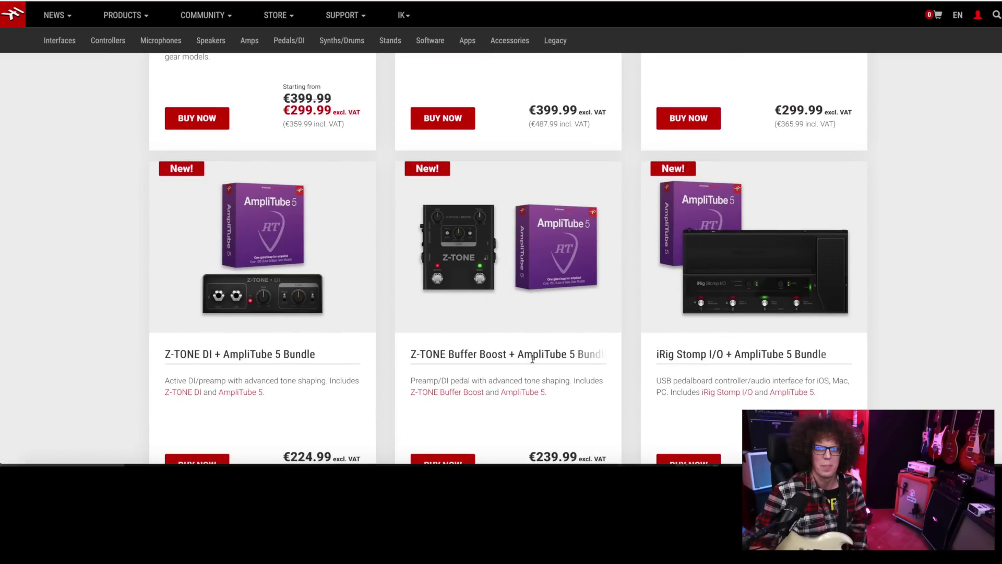
{"action": "scroll", "coordinate": [533, 360], "scroll_direction": "up", "scroll_amount": 7}
{"action": "scroll", "coordinate": [742, 313], "scroll_direction": "down", "scroll_amount": 2}
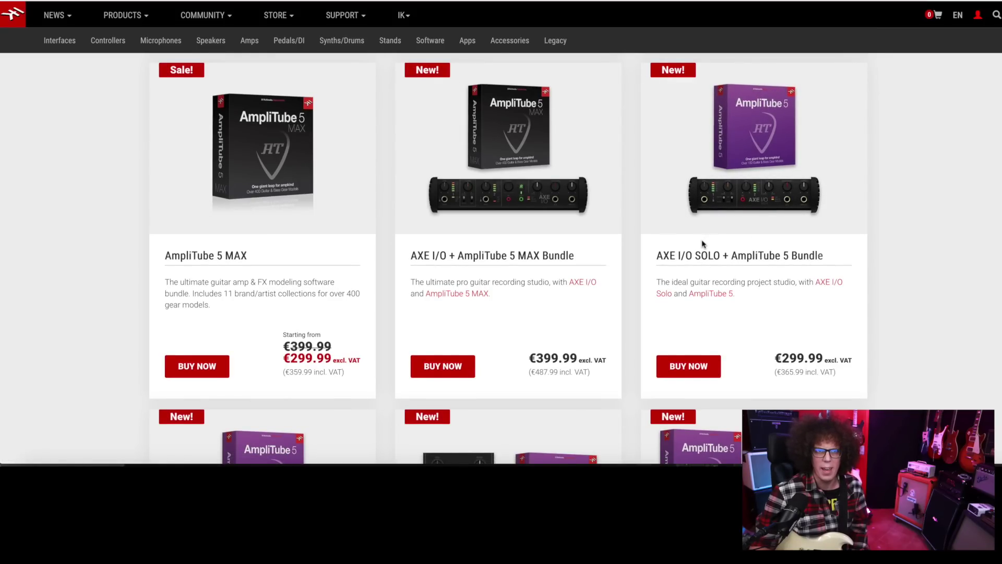
{"action": "scroll", "coordinate": [702, 245], "scroll_direction": "up", "scroll_amount": 8}
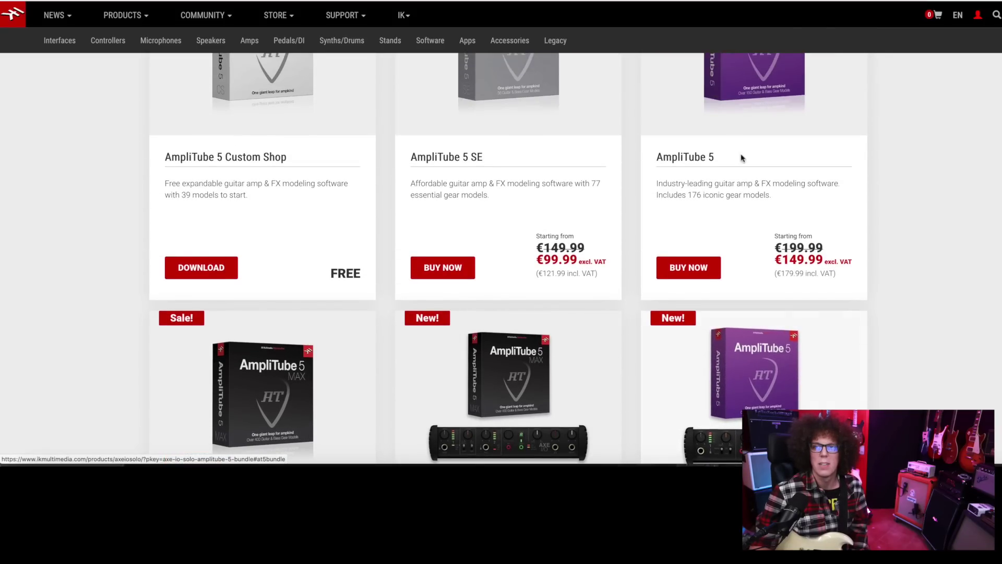
{"action": "scroll", "coordinate": [747, 182], "scroll_direction": "down", "scroll_amount": 7}
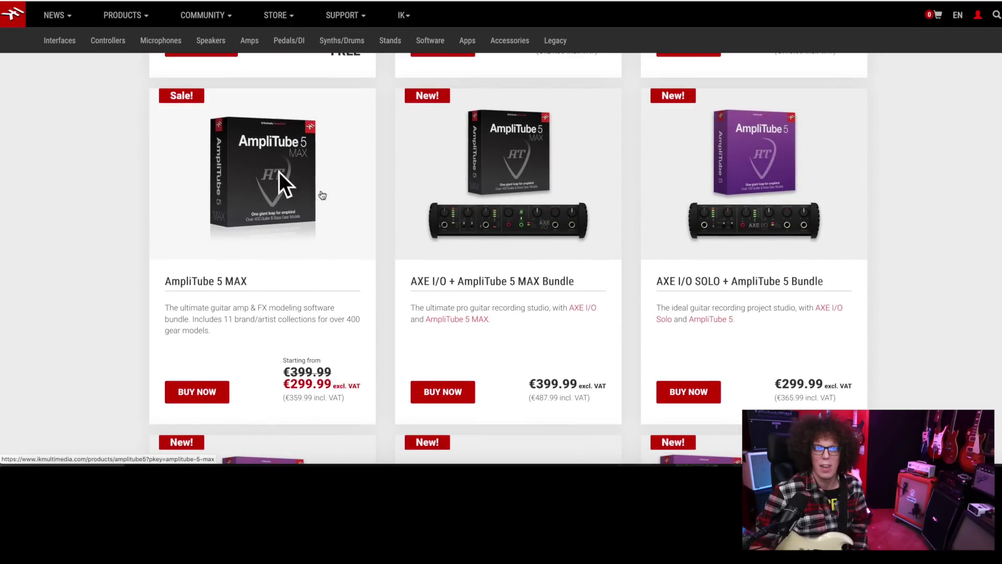
{"action": "scroll", "coordinate": [772, 186], "scroll_direction": "up", "scroll_amount": 2}
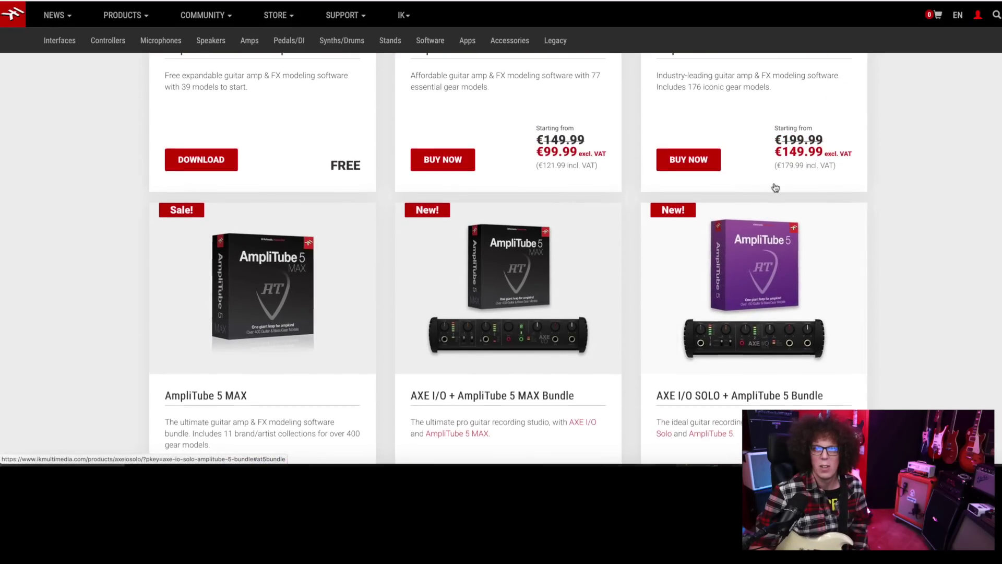
{"action": "scroll", "coordinate": [755, 231], "scroll_direction": "down", "scroll_amount": 2}
{"action": "scroll", "coordinate": [776, 253], "scroll_direction": "up", "scroll_amount": 3}
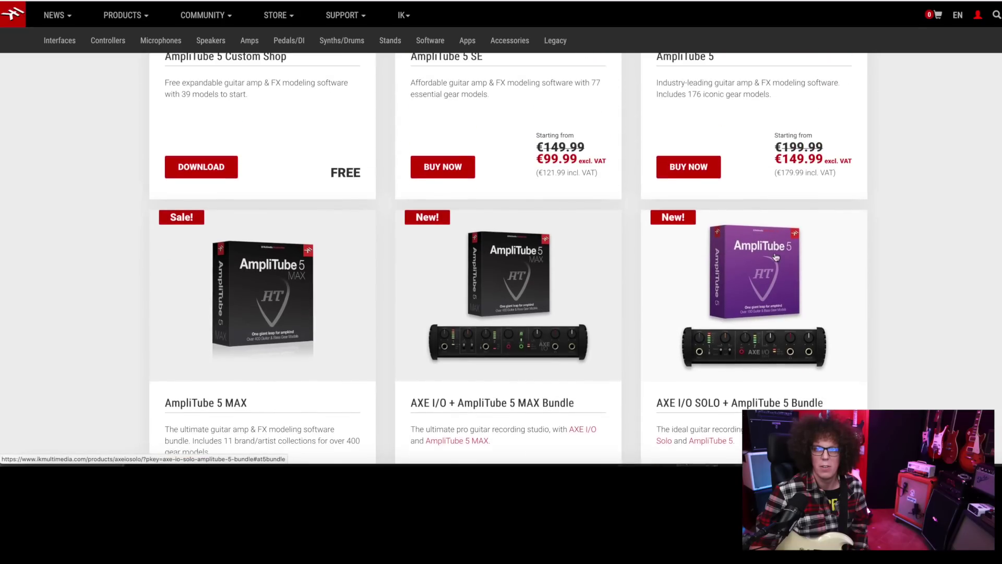
{"action": "scroll", "coordinate": [776, 256], "scroll_direction": "down", "scroll_amount": 6}
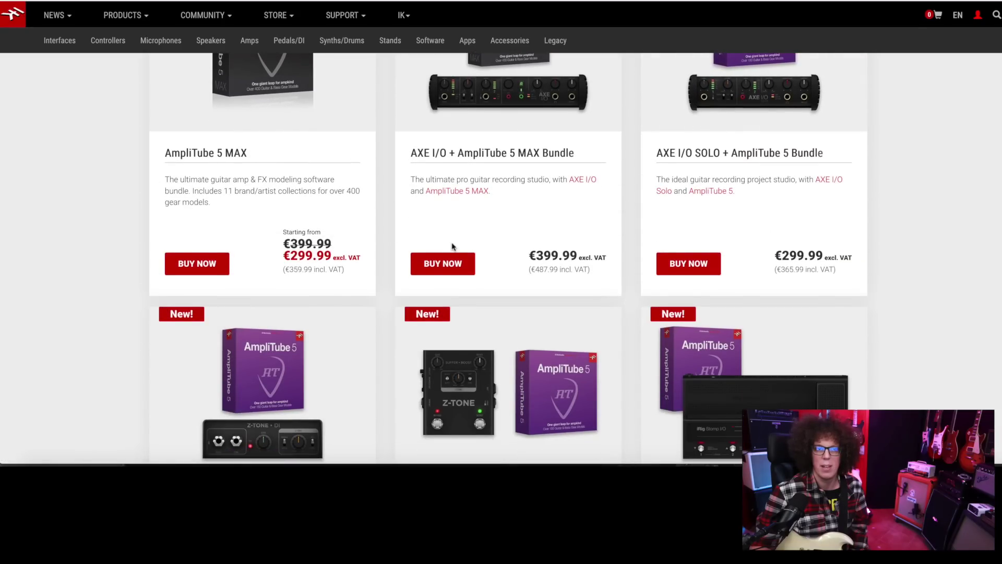
{"action": "scroll", "coordinate": [453, 306], "scroll_direction": "up", "scroll_amount": 2}
{"action": "scroll", "coordinate": [501, 267], "scroll_direction": "up", "scroll_amount": 1}
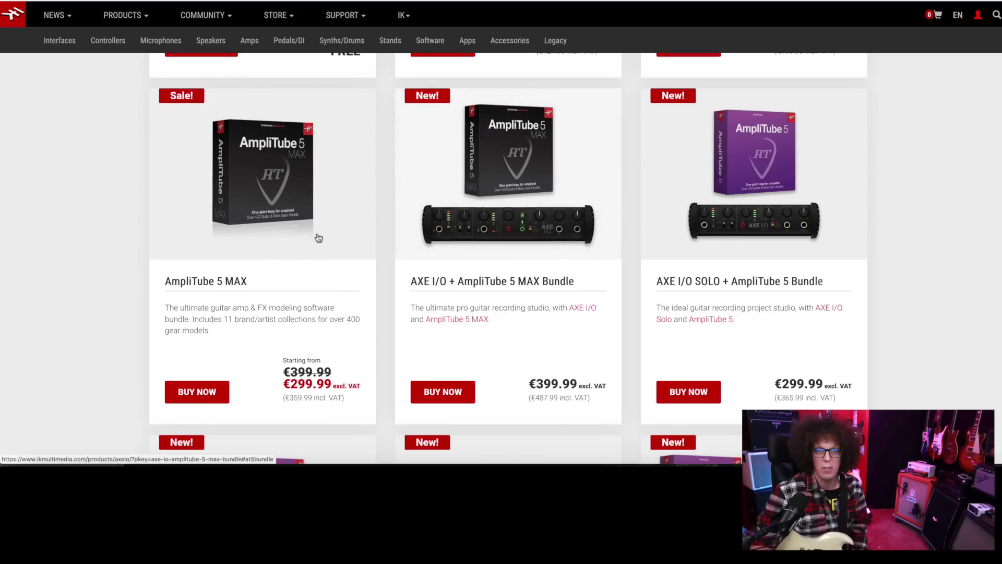
Step: Examine the Z-TONE DI, Z-TONE Buffer Boost and iRig Stomp I/O bundles, and go back up to the software editions
{"action": "scroll", "coordinate": [358, 203], "scroll_direction": "down", "scroll_amount": 5}
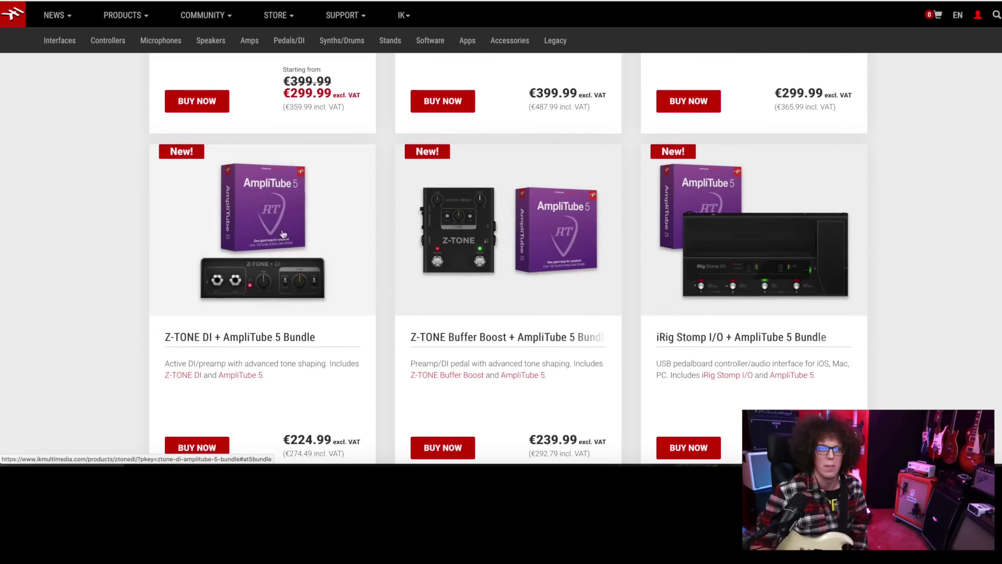
{"action": "scroll", "coordinate": [209, 362], "scroll_direction": "up", "scroll_amount": 1}
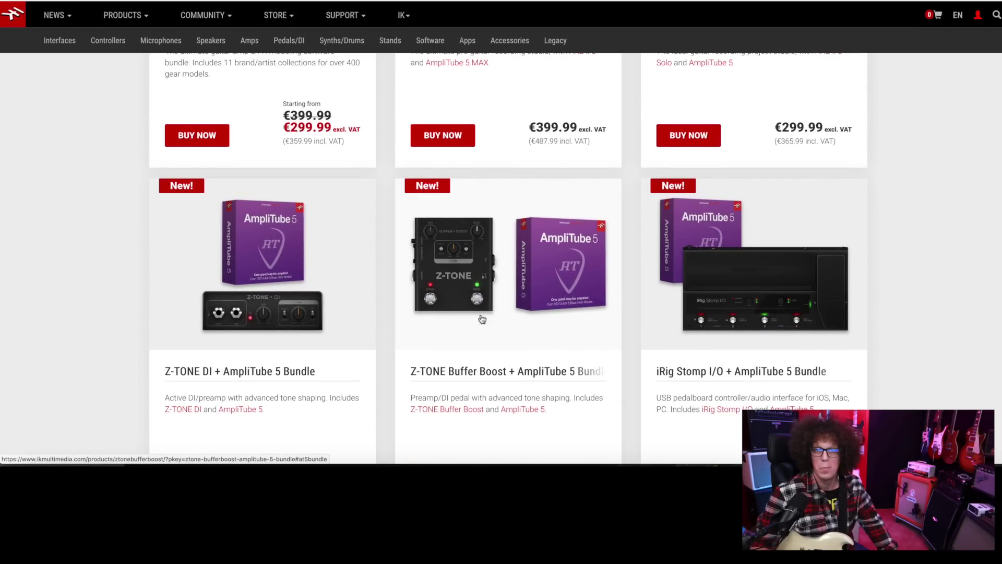
{"action": "scroll", "coordinate": [527, 345], "scroll_direction": "down", "scroll_amount": 2}
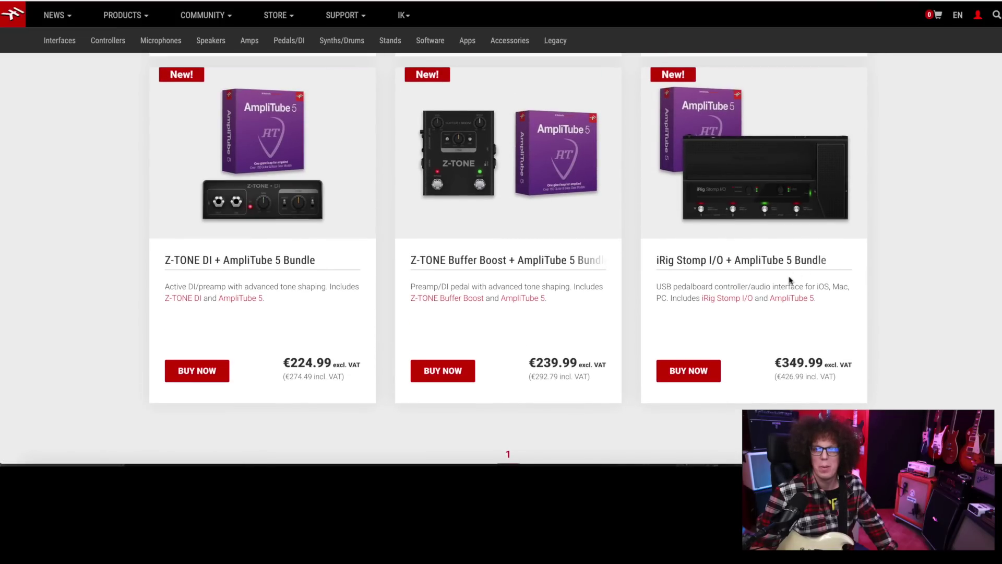
{"action": "scroll", "coordinate": [803, 273], "scroll_direction": "up", "scroll_amount": 1}
{"action": "scroll", "coordinate": [803, 273], "scroll_direction": "up", "scroll_amount": 3}
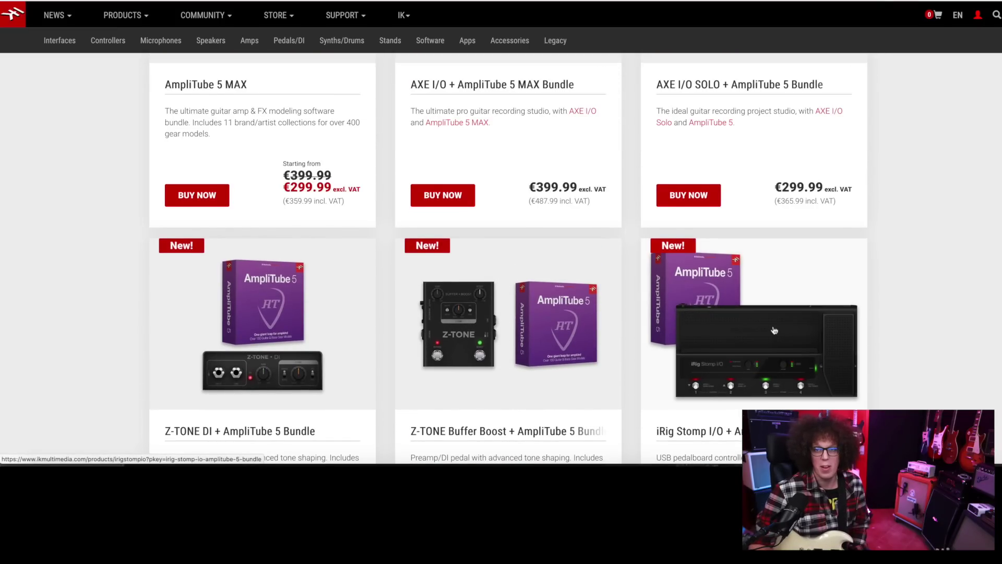
{"action": "scroll", "coordinate": [774, 330], "scroll_direction": "down", "scroll_amount": 2}
{"action": "scroll", "coordinate": [775, 330], "scroll_direction": "up", "scroll_amount": 9}
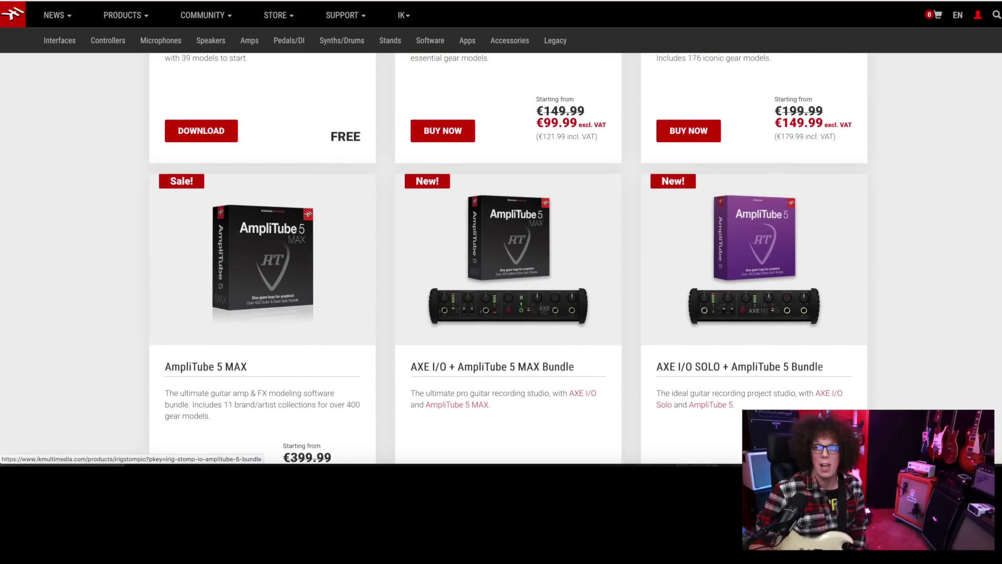
Step: Review the AmpliTube 5 Custom Shop, SE and standard editions again, and go back down to the Z-TONE and iRig Stomp I/O bundles
{"action": "scroll", "coordinate": [783, 290], "scroll_direction": "up", "scroll_amount": 11}
{"action": "scroll", "coordinate": [783, 290], "scroll_direction": "down", "scroll_amount": 5}
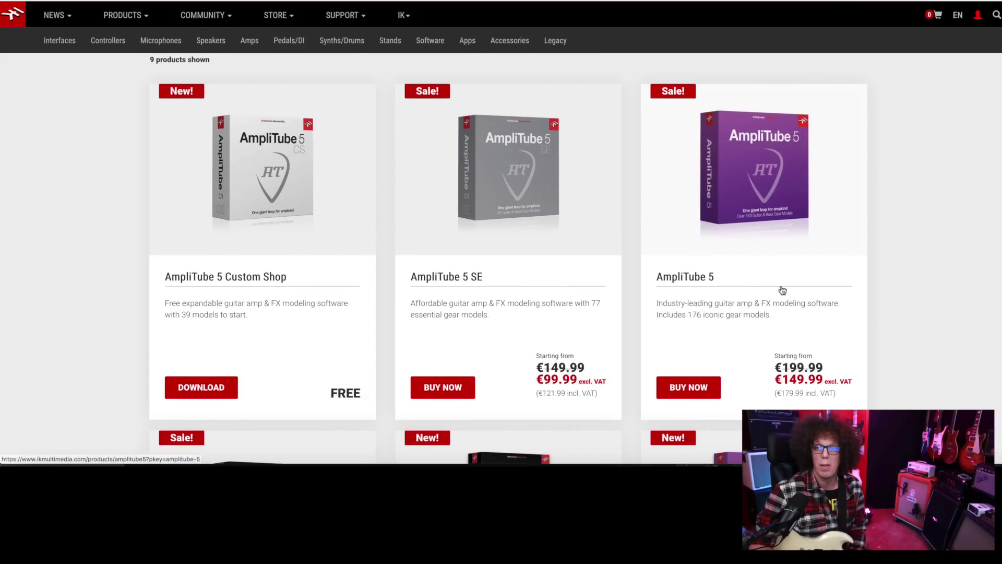
{"action": "scroll", "coordinate": [783, 290], "scroll_direction": "down", "scroll_amount": 16}
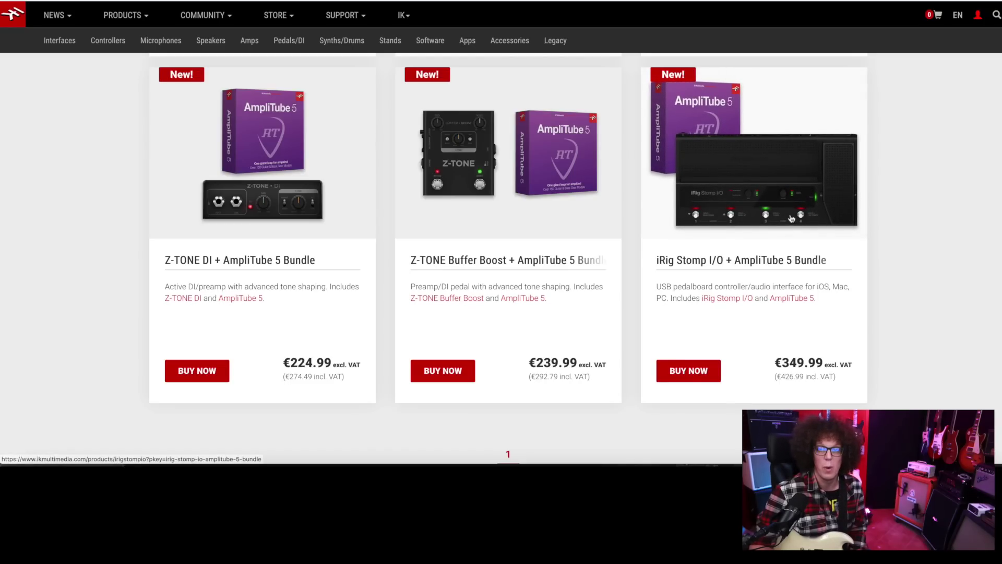
{"action": "scroll", "coordinate": [783, 230], "scroll_direction": "up", "scroll_amount": 1}
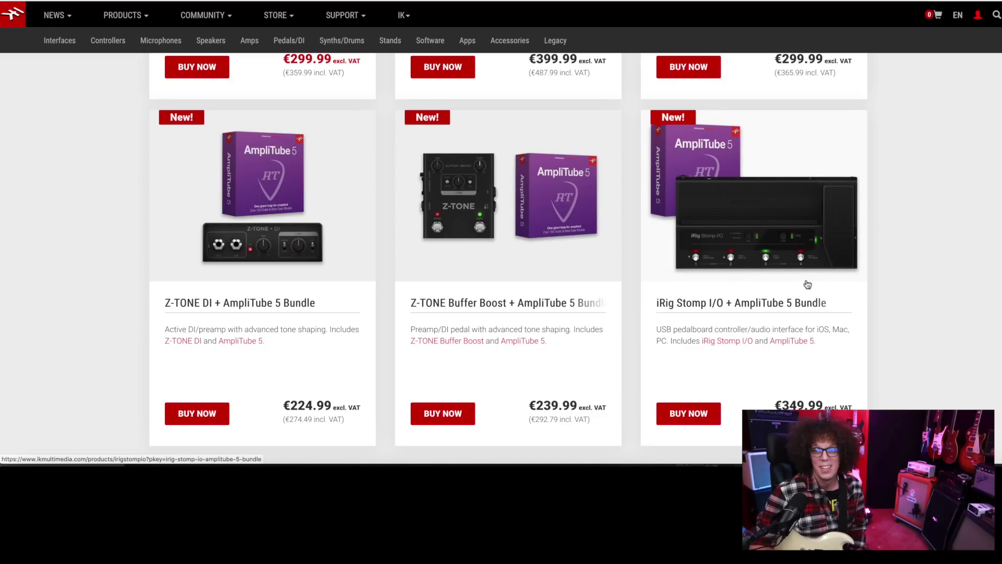
{"action": "scroll", "coordinate": [806, 287], "scroll_direction": "up", "scroll_amount": 1}
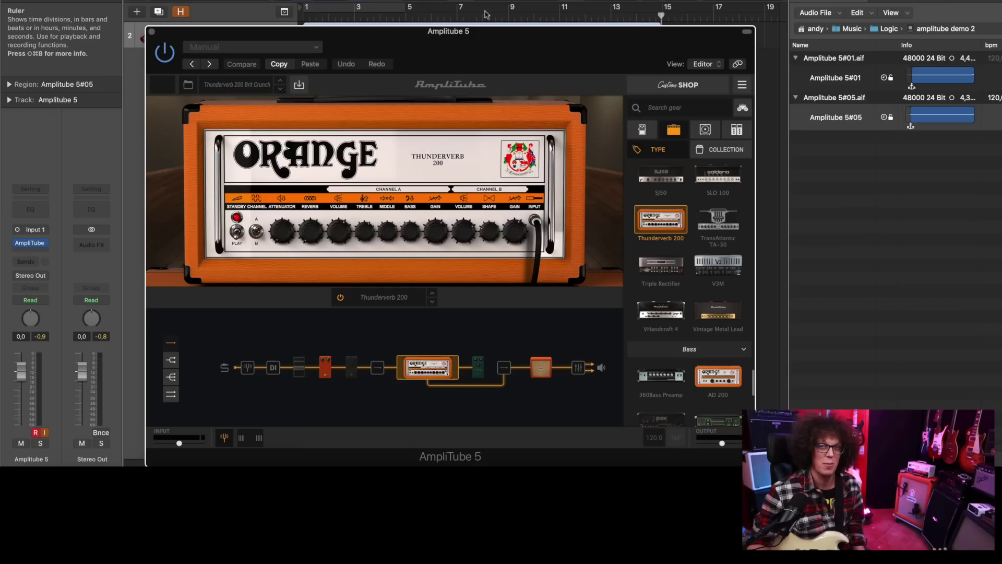
Step: Switch back to the AmpliTube 5 plug-in, show its preset browser with the collections and tags, and return to the amp view
{"action": "left_click_drag", "start_coordinate": [637, 65], "coordinate": [656, 50]}
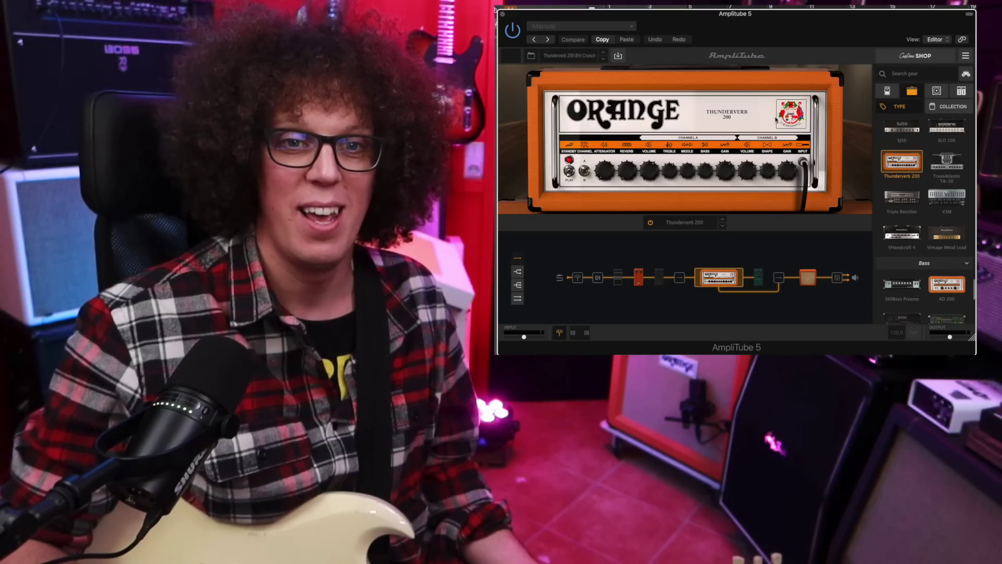
{"action": "left_click", "coordinate": [532, 56]}
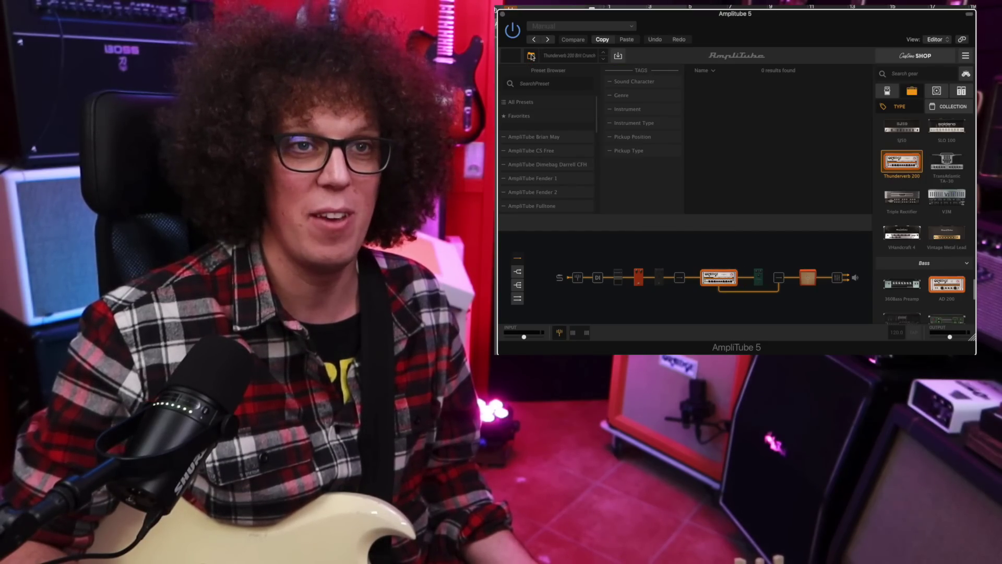
{"action": "left_click", "coordinate": [531, 57]}
{"action": "left_click", "coordinate": [531, 56]}
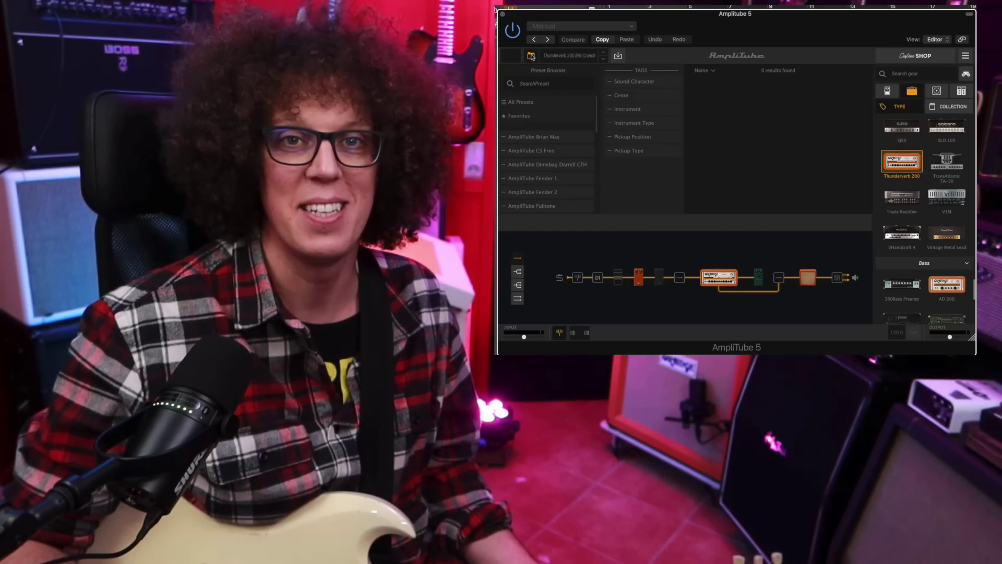
{"action": "left_click", "coordinate": [531, 56]}
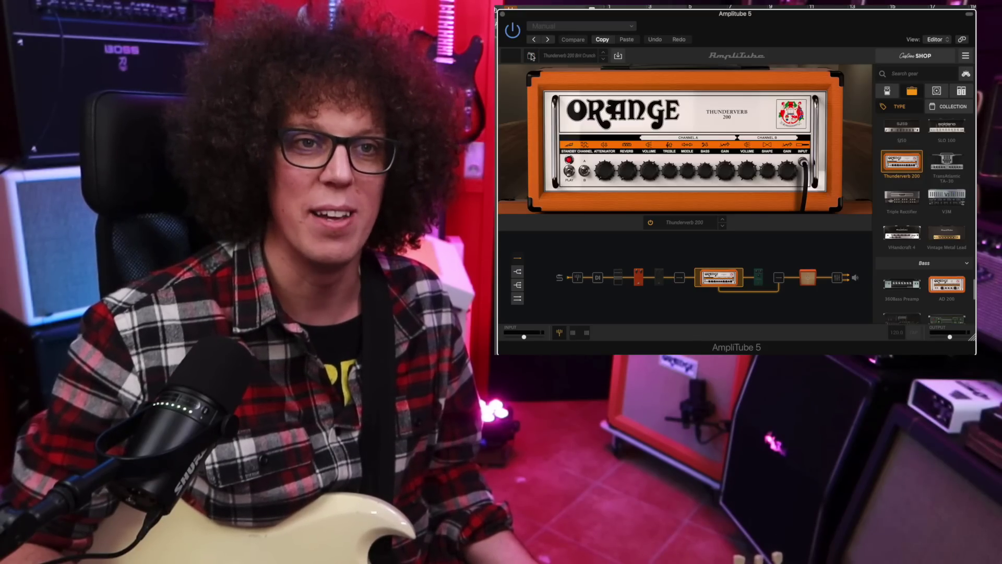
Step: View the AmpliTube Joe Satriani subfolders in the preset list, check the preset browser again, and close it
{"action": "left_click", "coordinate": [598, 58]}
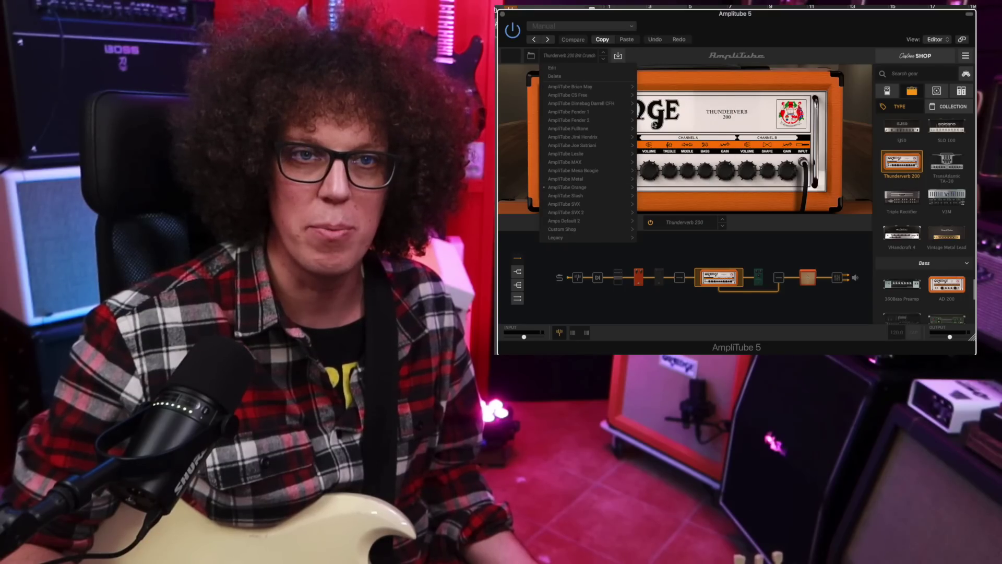
{"action": "mouse_move", "coordinate": [618, 153]}
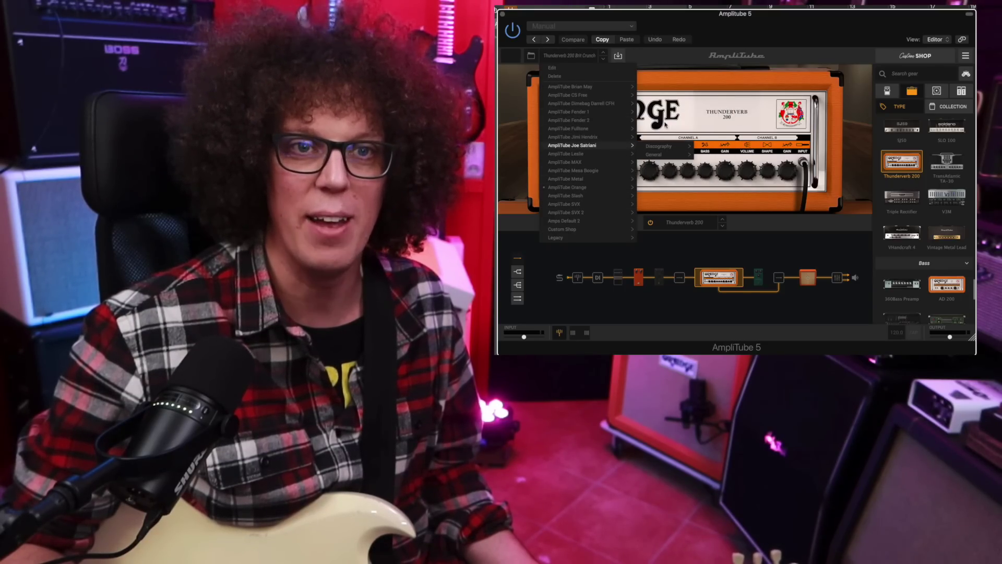
{"action": "left_click", "coordinate": [531, 56]}
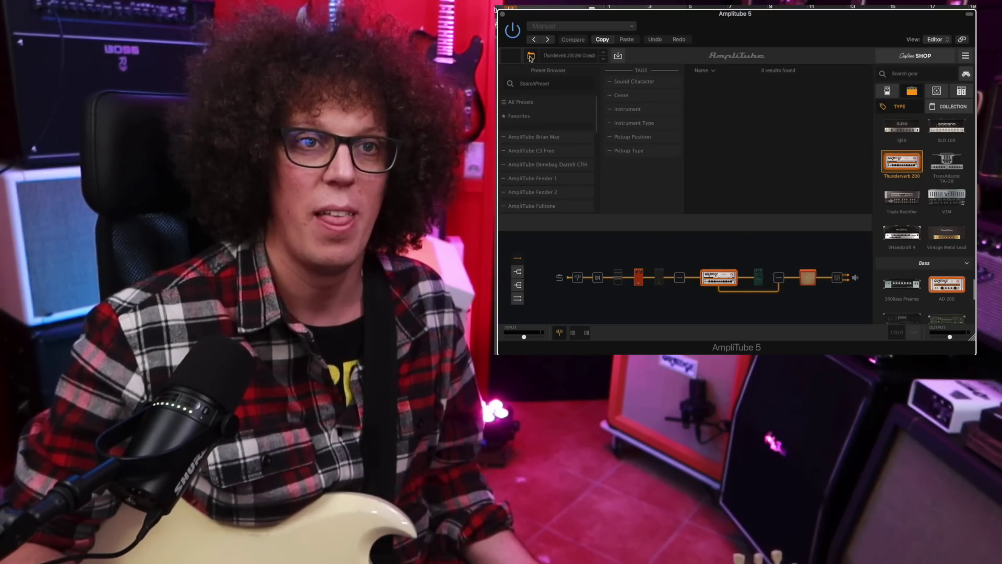
{"action": "left_click", "coordinate": [531, 55]}
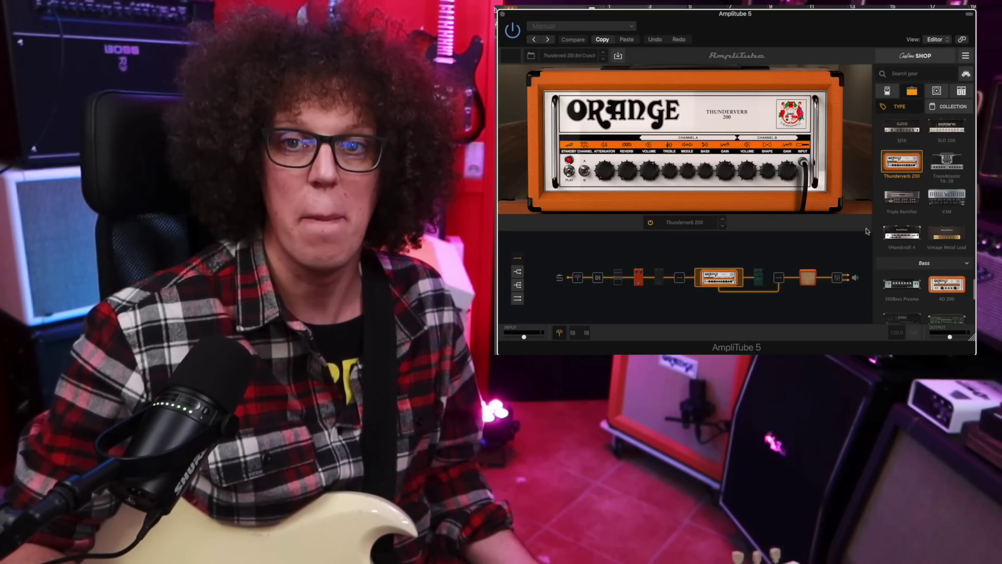
Step: Look over the amp models from the Clean category in the gear library, and switch the library to the rack effects
{"action": "left_click", "coordinate": [958, 111]}
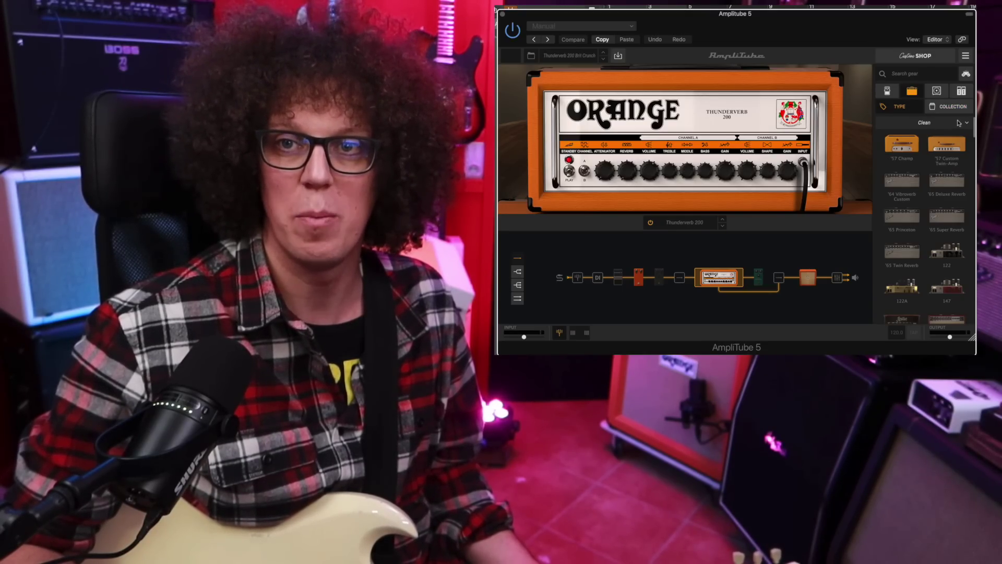
{"action": "left_click", "coordinate": [964, 93]}
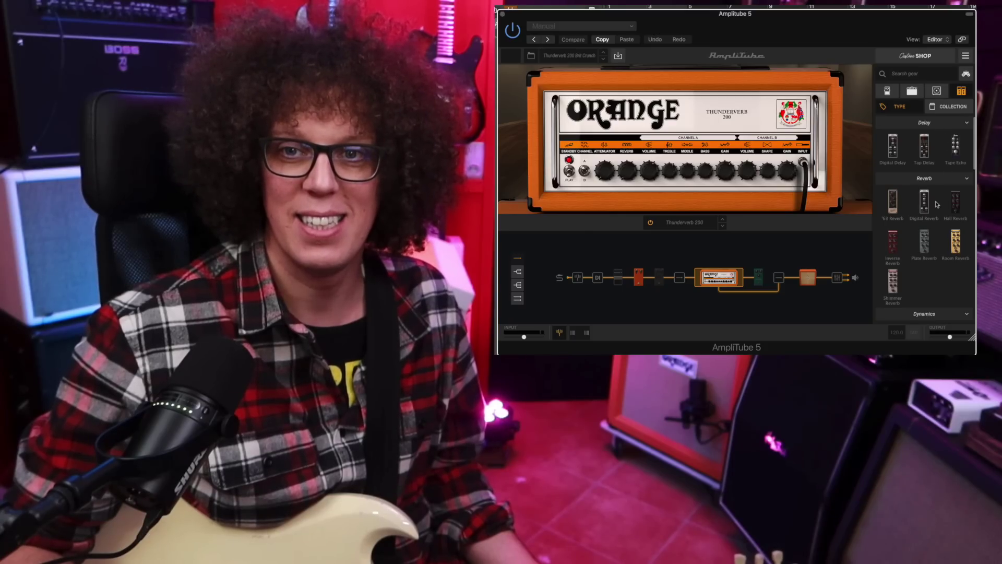